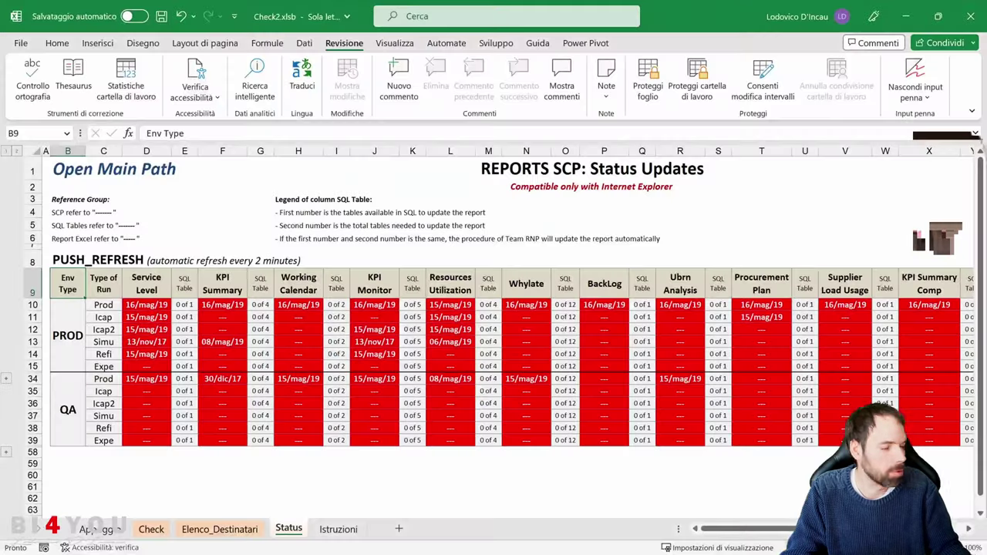
- Highlight the Service Level, KPI Summary, Working Calendar and KPI Monitor date columns on Status
{"action": "scroll", "coordinate": [55, 289], "scroll_direction": "right", "scroll_amount": 1}
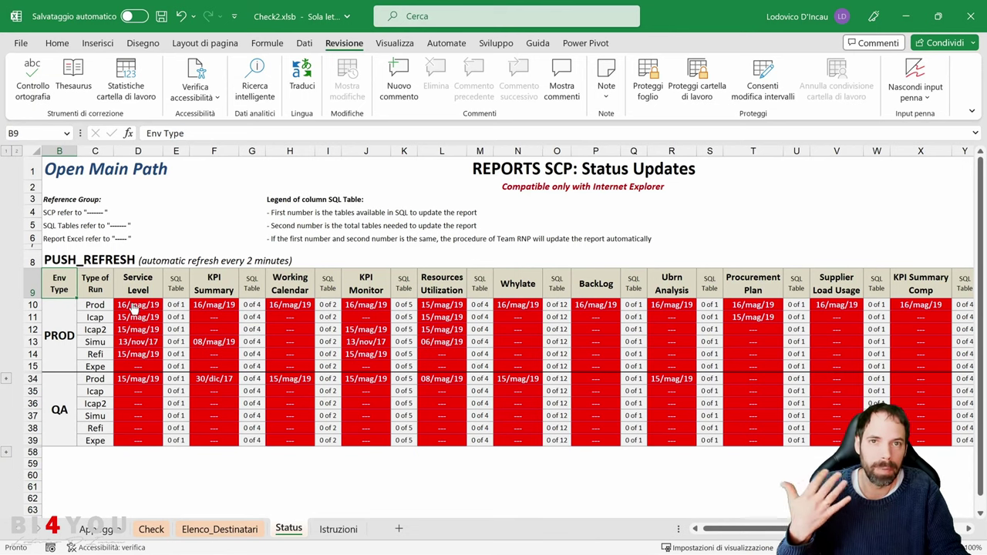
{"action": "mouse_move", "coordinate": [142, 319]}
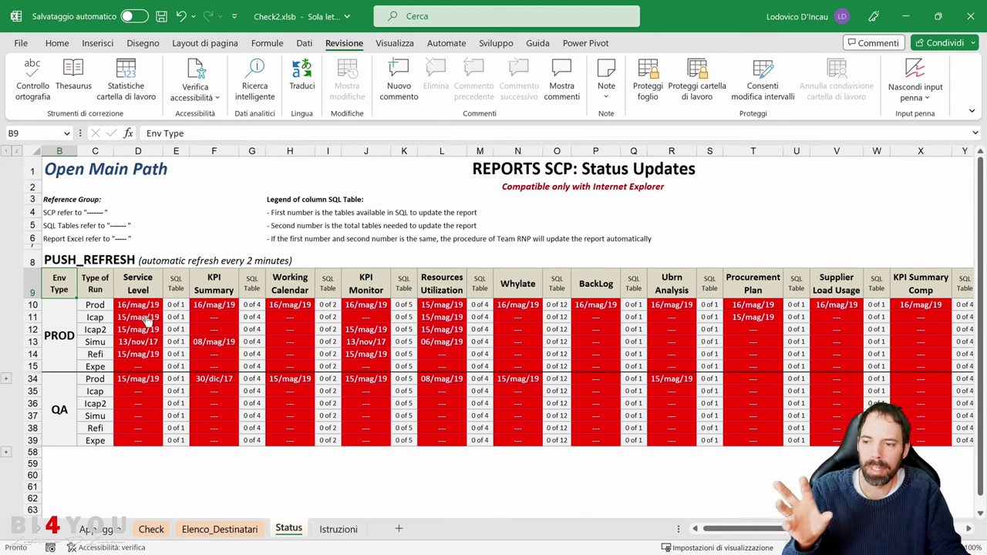
{"action": "left_click", "coordinate": [142, 282]}
{"action": "left_click_drag", "start_coordinate": [141, 282], "coordinate": [139, 391]}
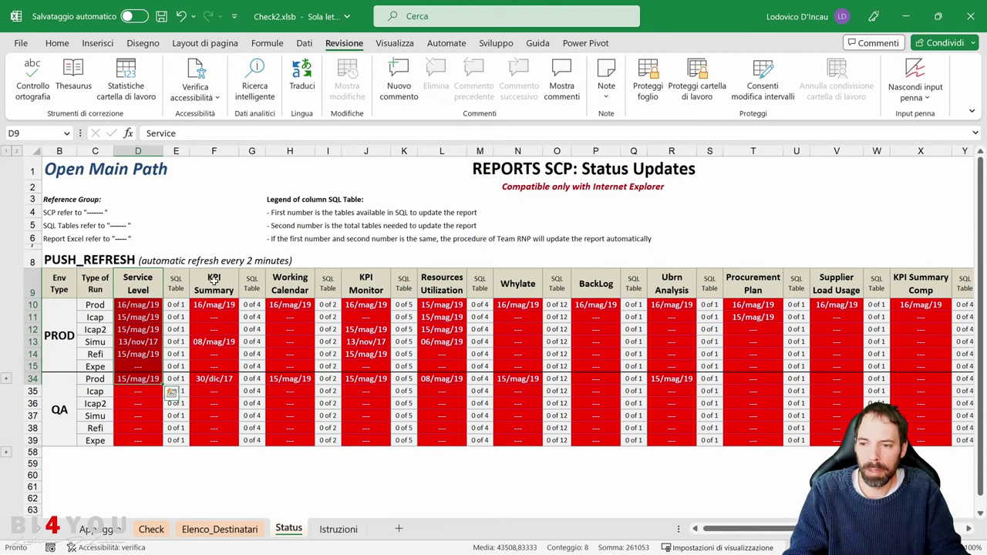
{"action": "left_click_drag", "start_coordinate": [213, 283], "coordinate": [214, 391]}
{"action": "left_click_drag", "start_coordinate": [290, 284], "coordinate": [289, 383]}
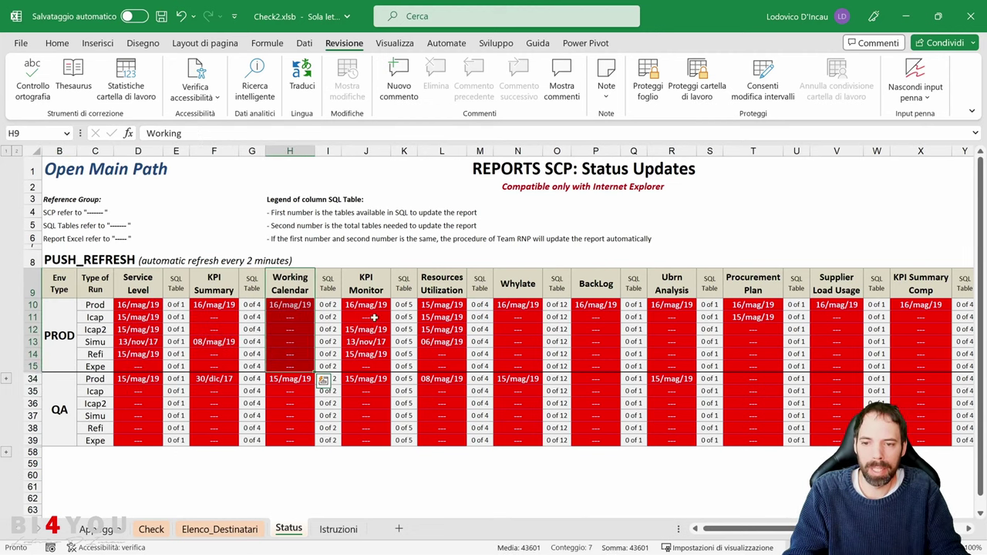
{"action": "left_click_drag", "start_coordinate": [366, 284], "coordinate": [366, 341]}
- Highlight the Type of Run labels from Prod down, then switch to the Check sheet
{"action": "left_click_drag", "start_coordinate": [97, 306], "coordinate": [92, 378]}
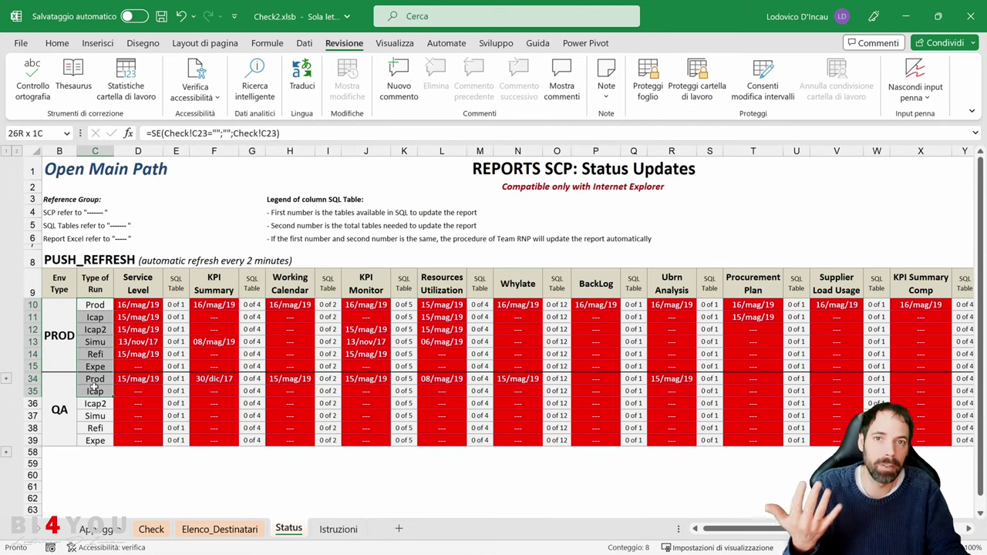
{"action": "left_click_drag", "start_coordinate": [94, 389], "coordinate": [94, 389]}
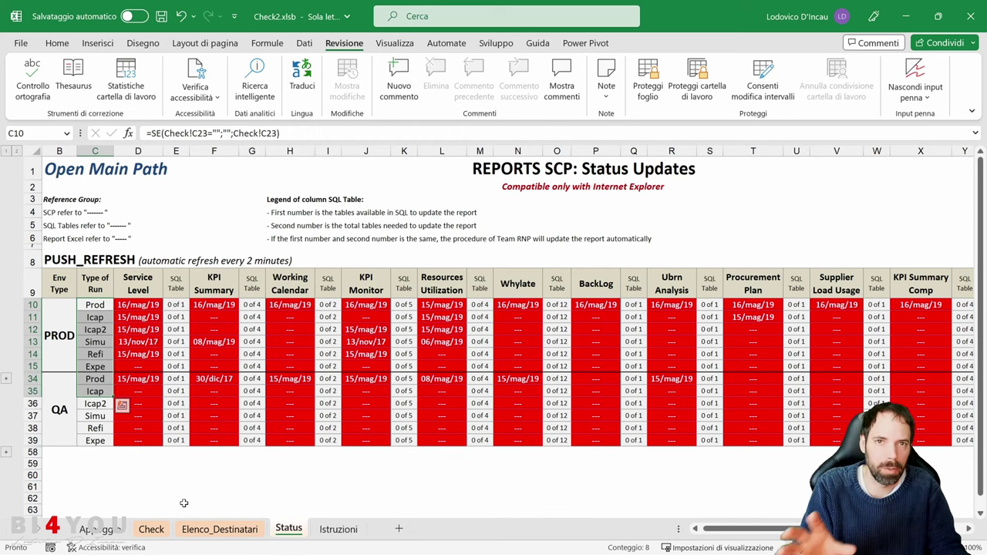
{"action": "left_click", "coordinate": [152, 529]}
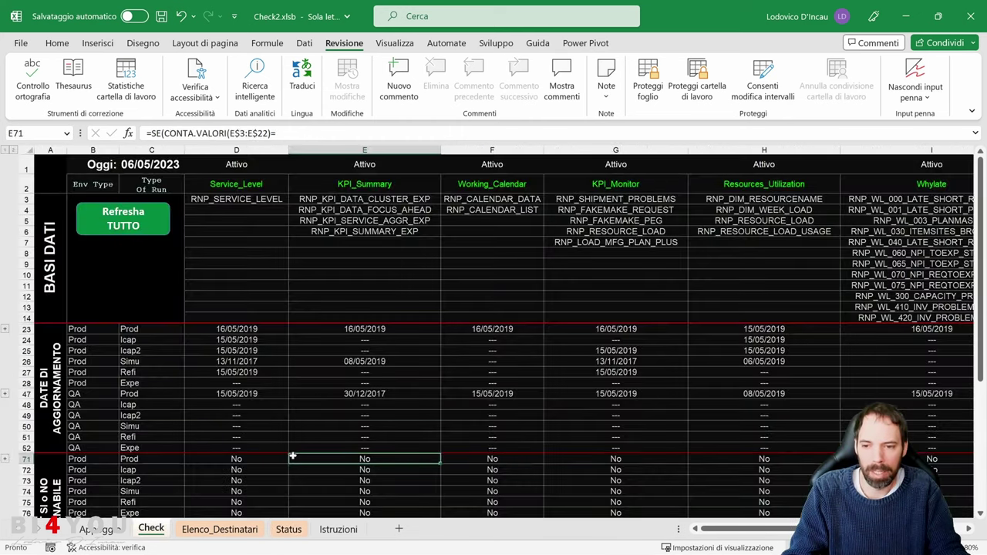
- Highlight the Service_Level to Resources_Utilization report names, glance at Elenco_Destinatari, then return to Status
{"action": "left_click_drag", "start_coordinate": [229, 186], "coordinate": [760, 185]}
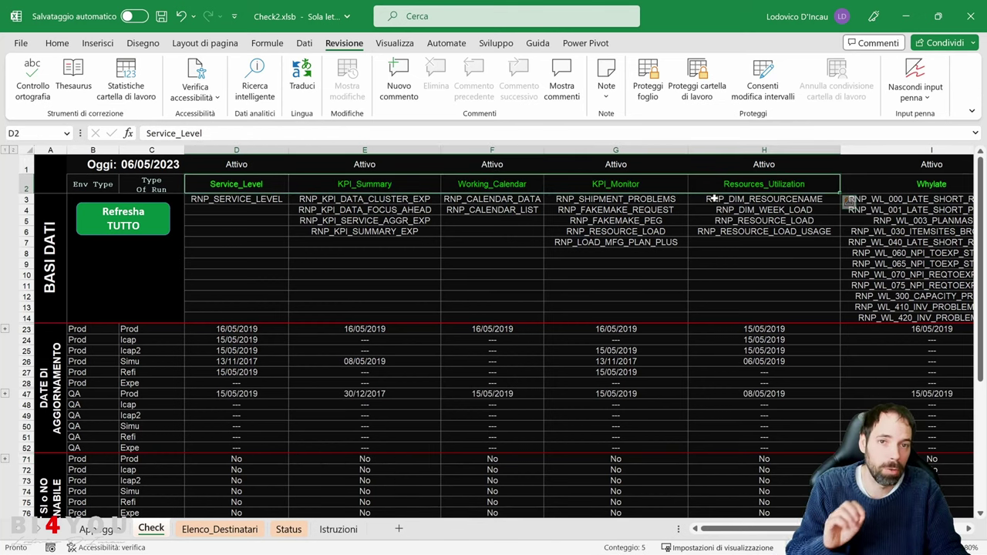
{"action": "left_click", "coordinate": [226, 530]}
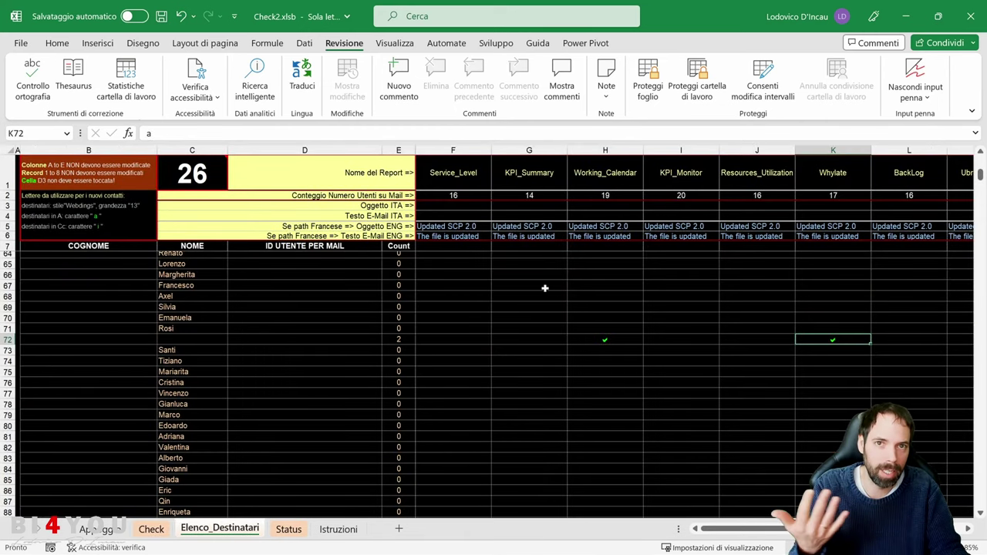
{"action": "left_click", "coordinate": [288, 529]}
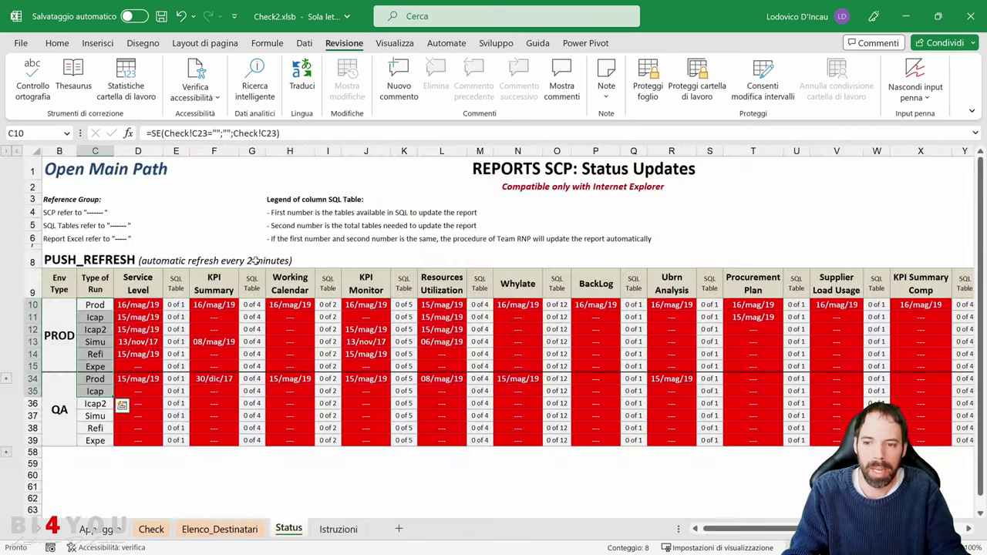
{"action": "left_click", "coordinate": [54, 286]}
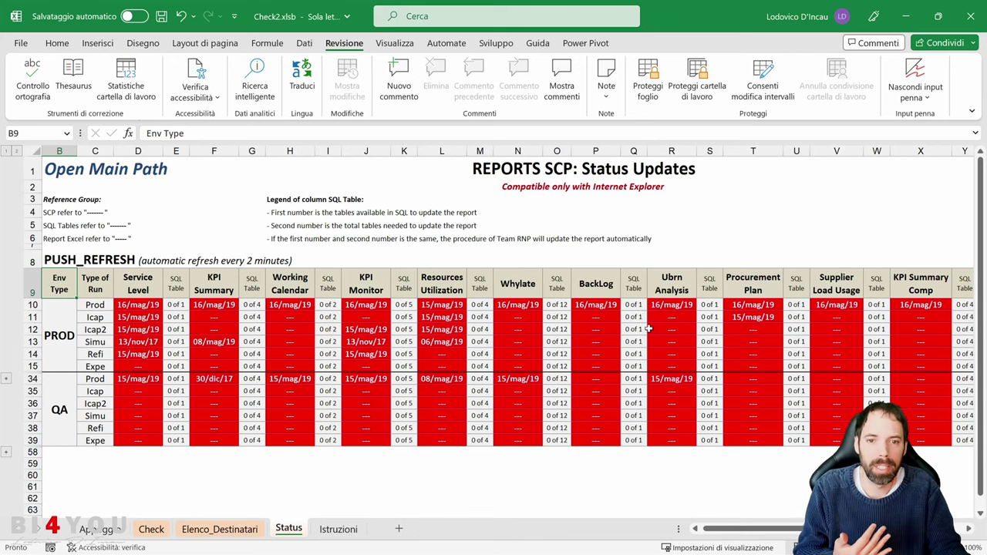
{"action": "left_click", "coordinate": [209, 288]}
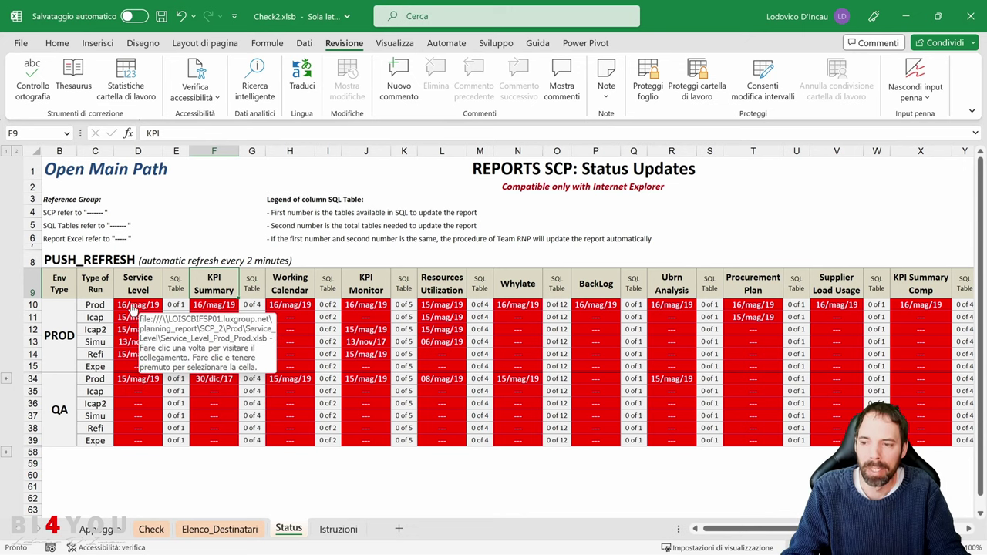
{"action": "left_click", "coordinate": [91, 305]}
{"action": "left_click", "coordinate": [128, 283]}
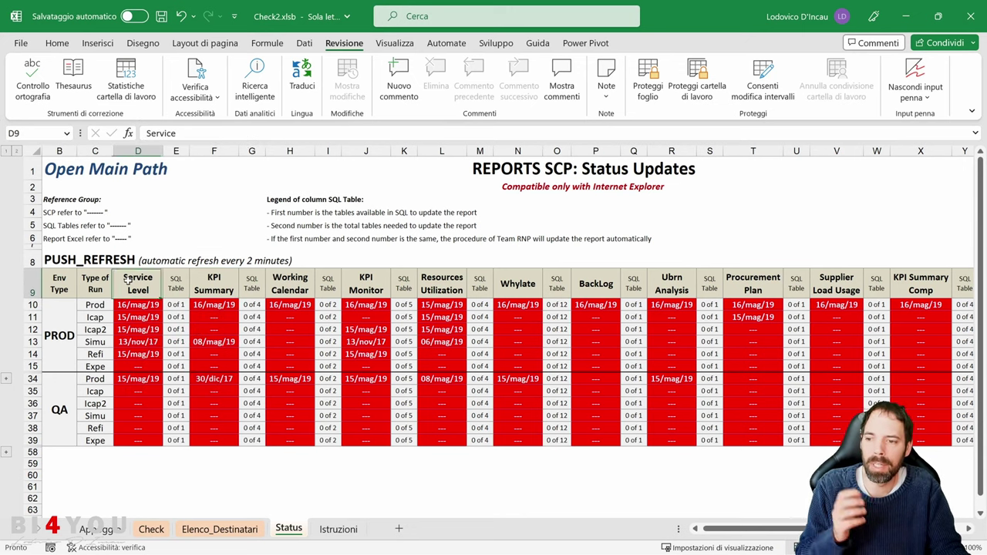
{"action": "left_click", "coordinate": [105, 304]}
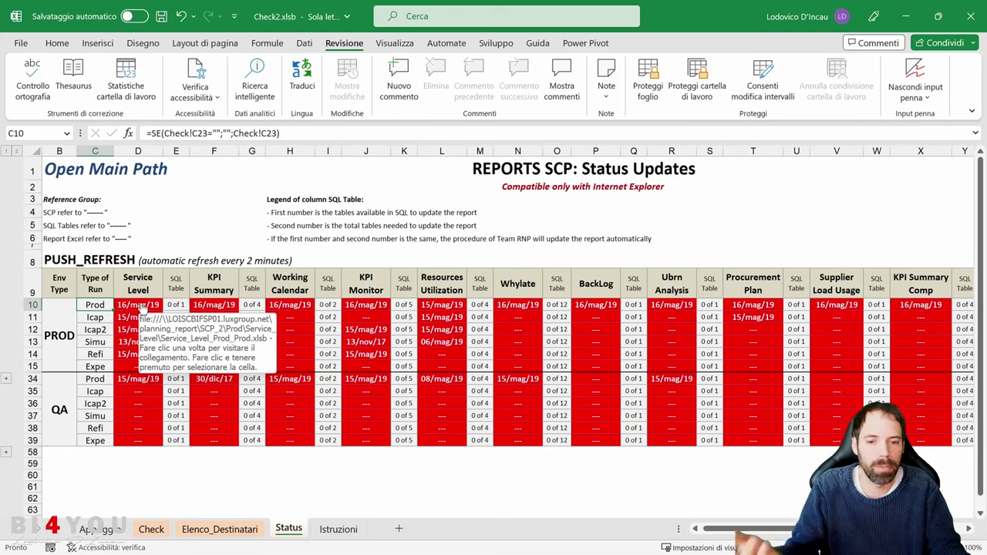
{"action": "left_click", "coordinate": [99, 285]}
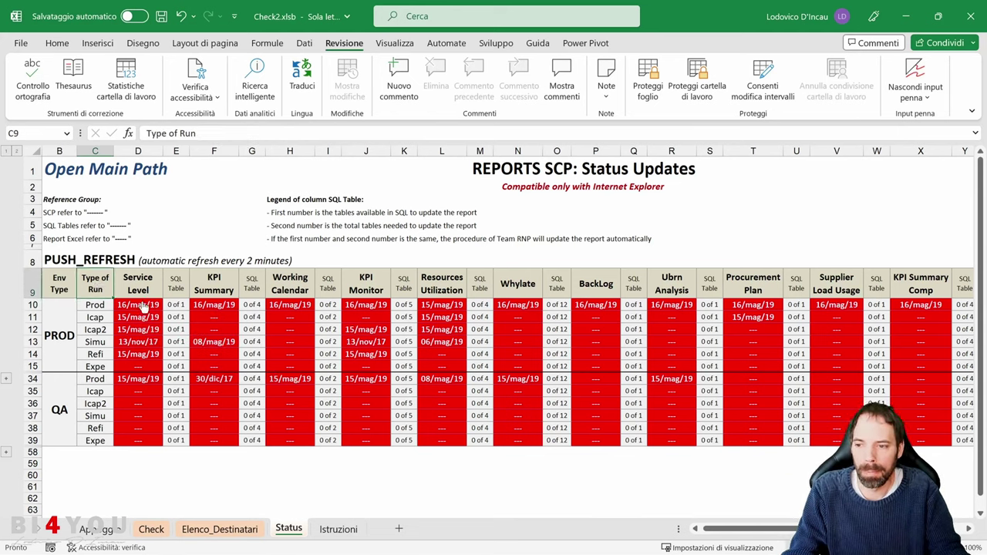
{"action": "right_click", "coordinate": [143, 306]}
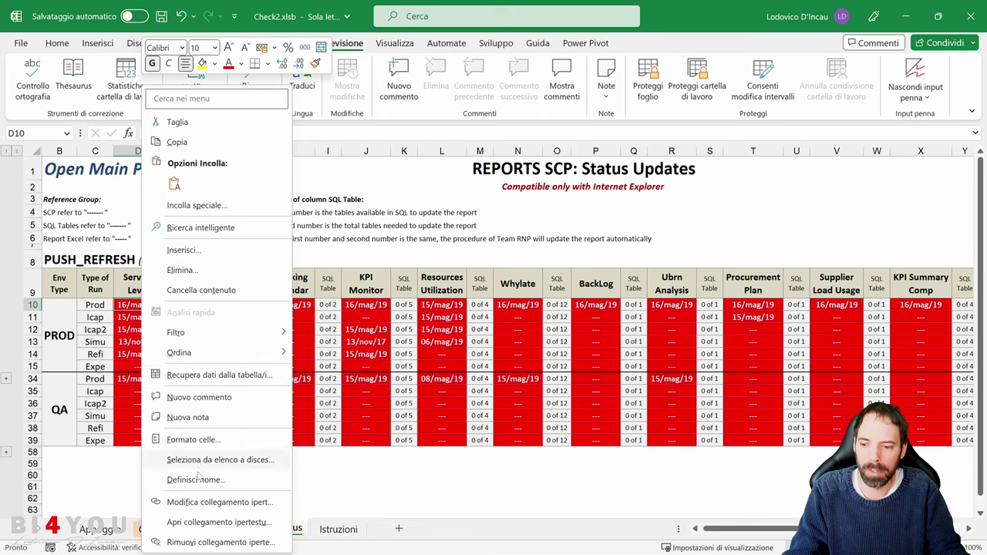
{"action": "left_click", "coordinate": [202, 502]}
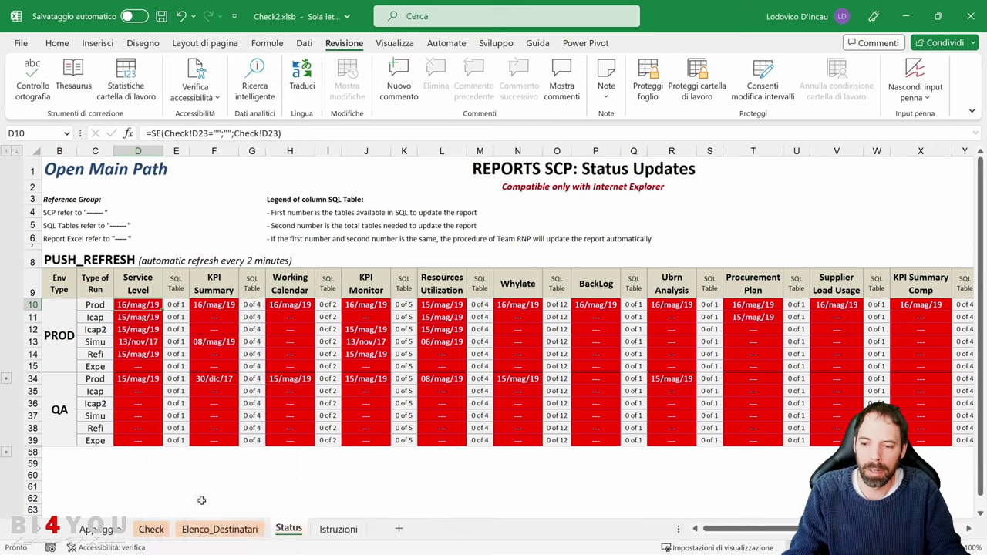
{"action": "left_click_drag", "start_coordinate": [259, 317], "coordinate": [446, 200]}
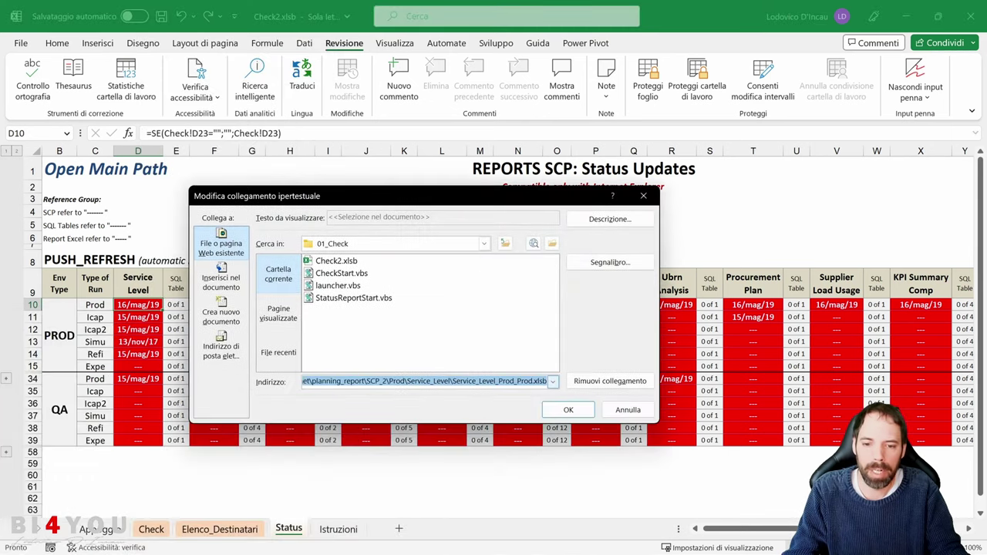
{"action": "left_click", "coordinate": [500, 381]}
{"action": "left_click_drag", "start_coordinate": [544, 381], "coordinate": [305, 381]}
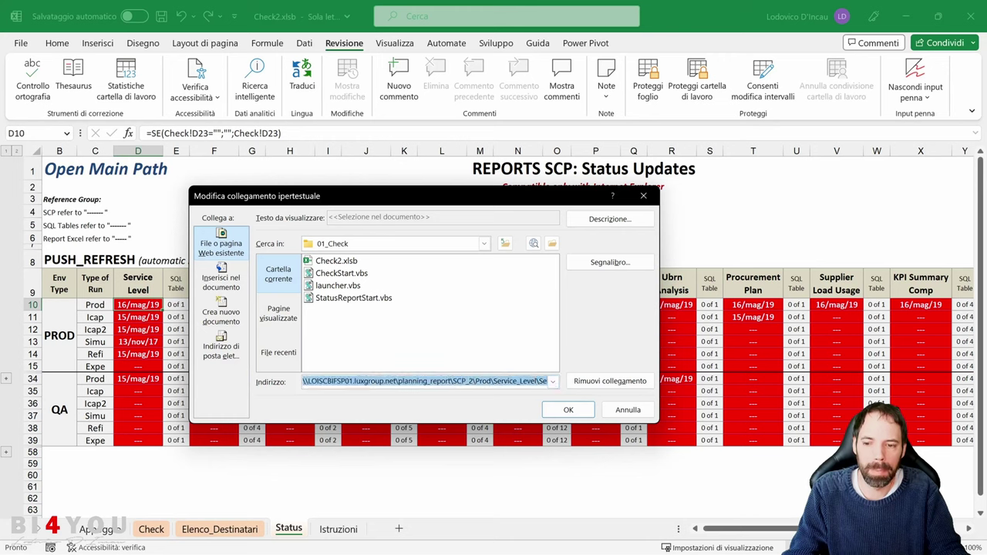
{"action": "left_click", "coordinate": [621, 410]}
{"action": "mouse_move", "coordinate": [133, 309]}
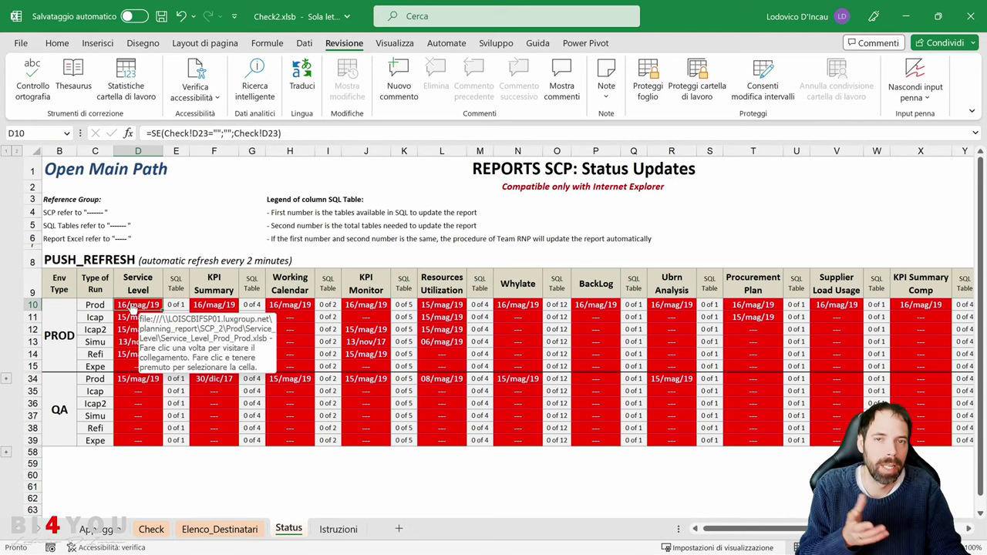
- Inspect the Type of Run cell C10 and the column E SQL Table counts, including E10's formula
{"action": "left_click", "coordinate": [95, 304]}
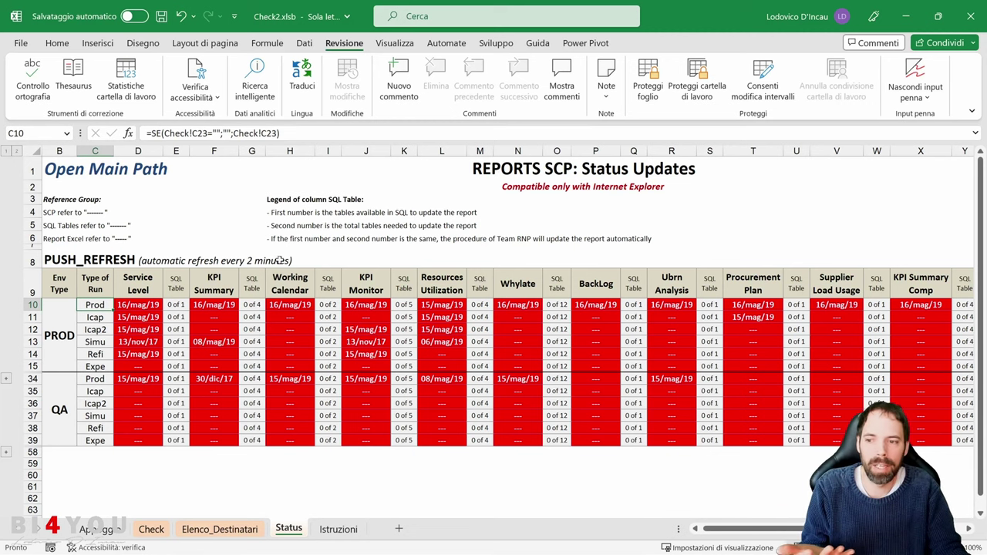
{"action": "left_click", "coordinate": [159, 283]}
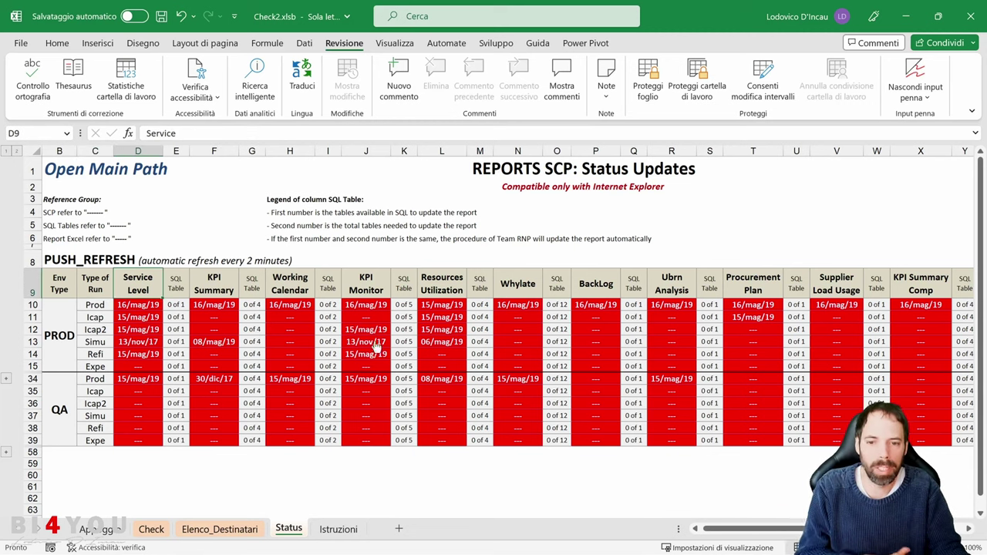
{"action": "left_click", "coordinate": [74, 283]}
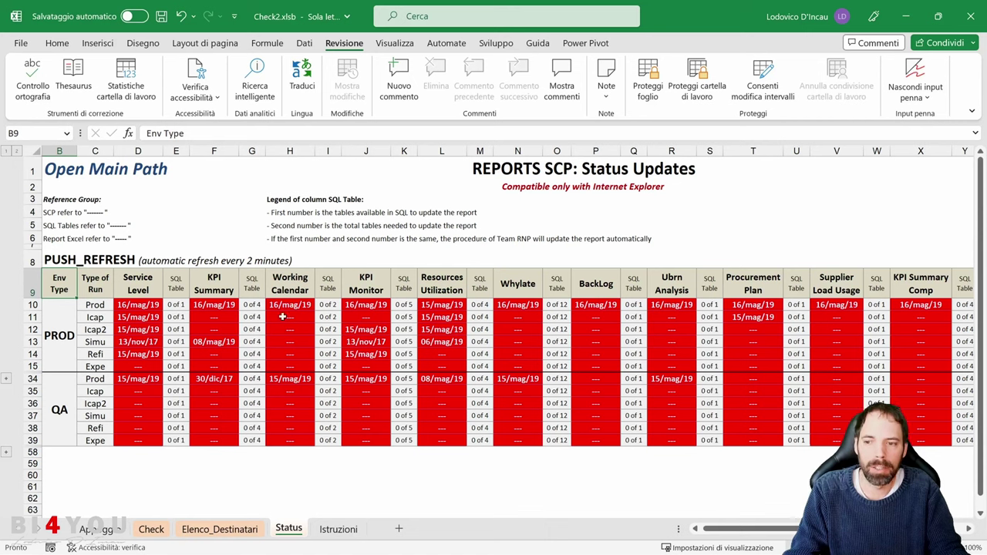
{"action": "left_click_drag", "start_coordinate": [176, 284], "coordinate": [176, 442]}
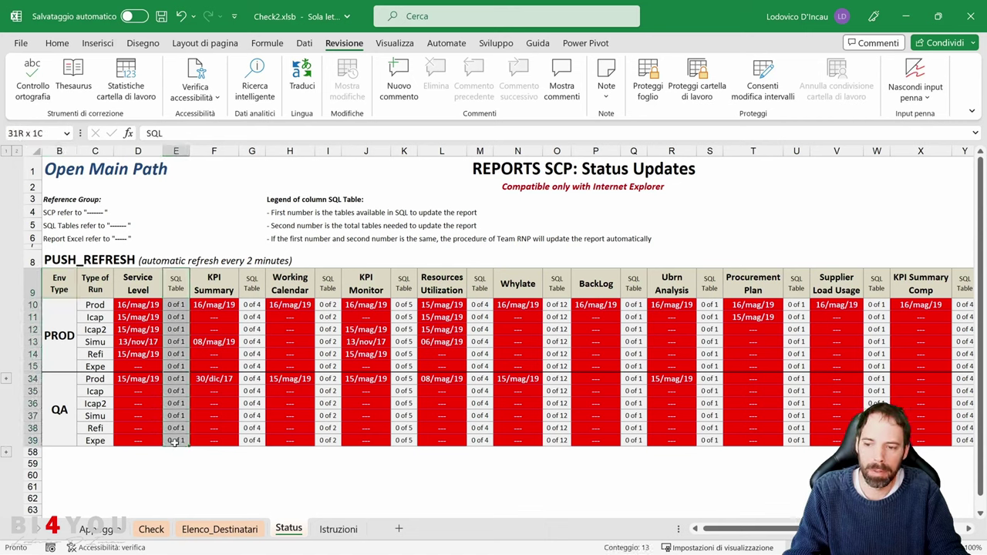
{"action": "left_click", "coordinate": [179, 305]}
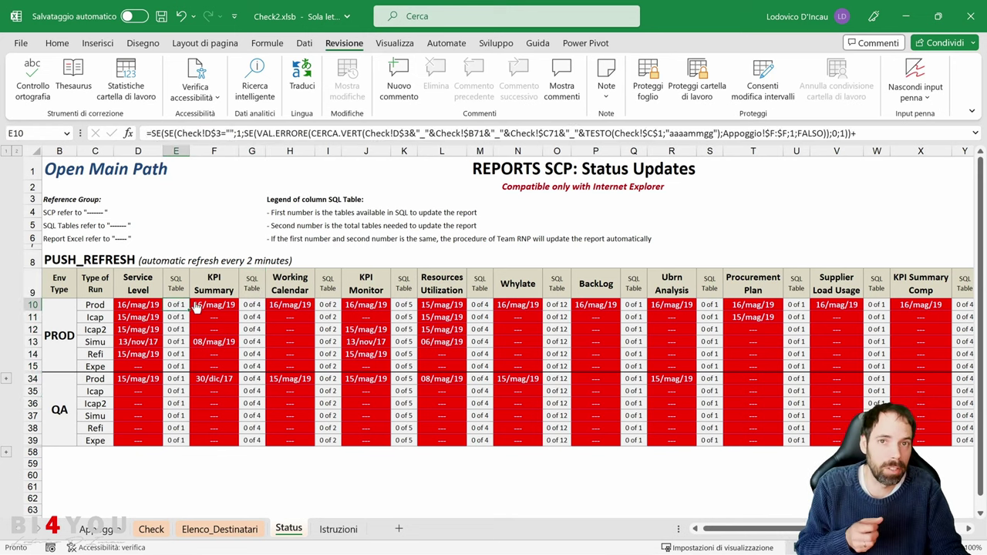
{"action": "left_click", "coordinate": [156, 288]}
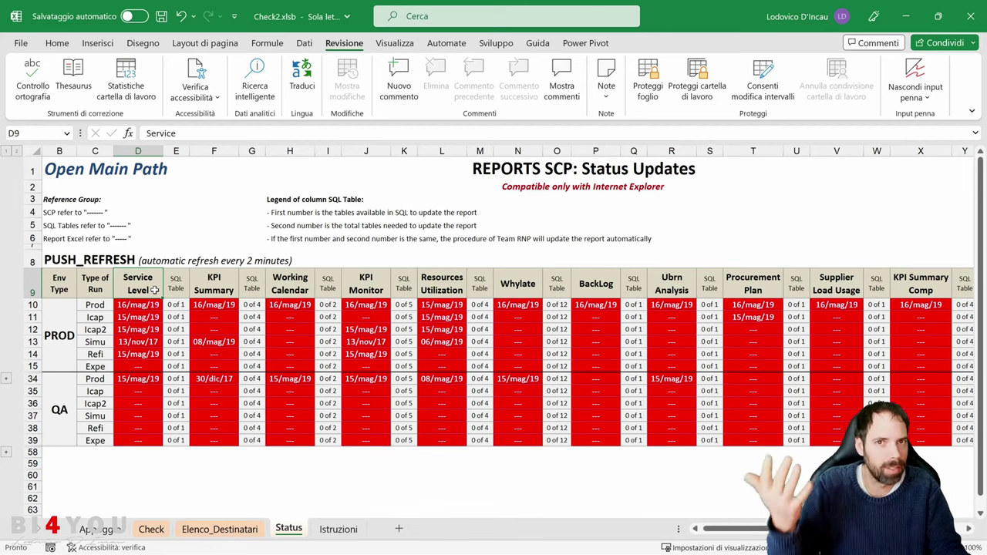
{"action": "left_click_drag", "start_coordinate": [175, 284], "coordinate": [171, 340]}
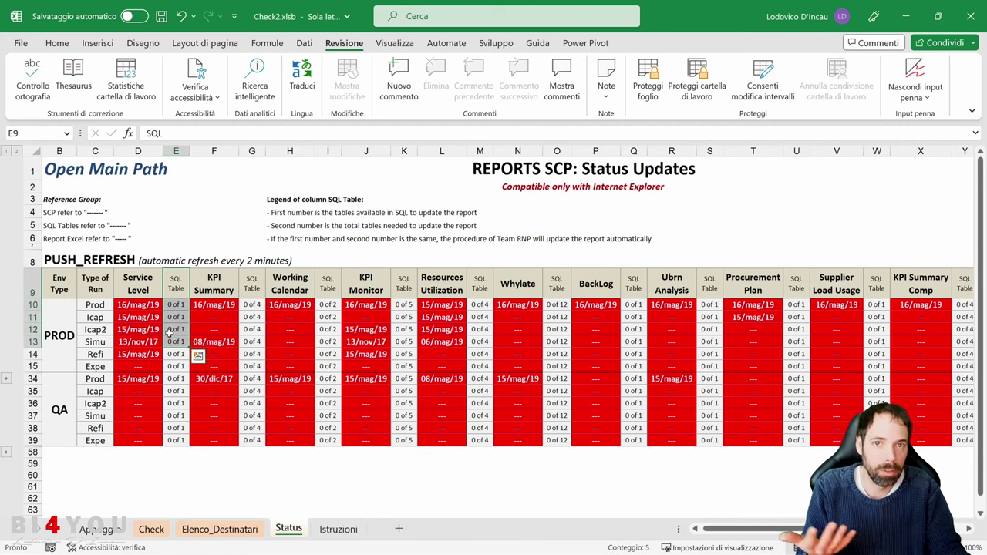
{"action": "left_click", "coordinate": [143, 282]}
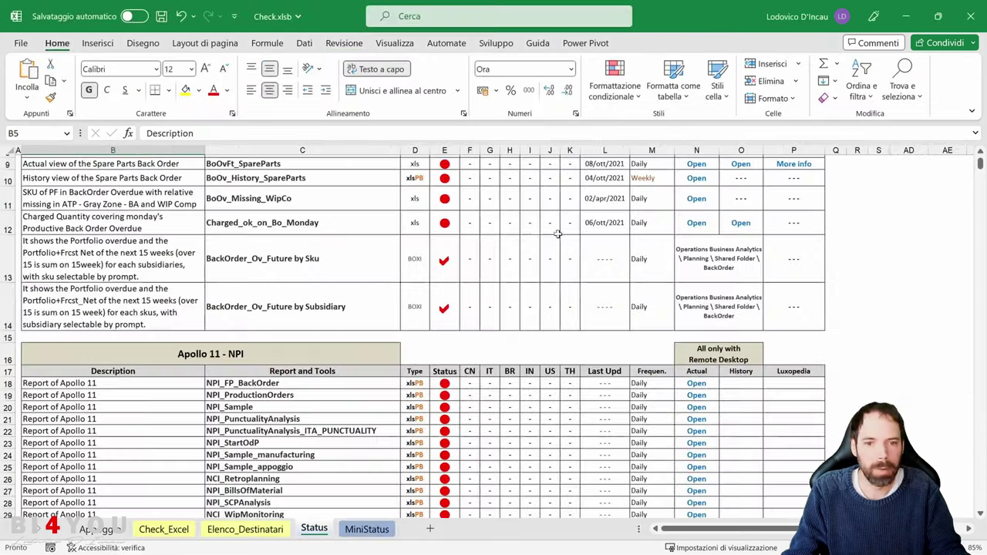
{"action": "scroll", "coordinate": [180, 242], "scroll_direction": "up", "scroll_amount": 3}
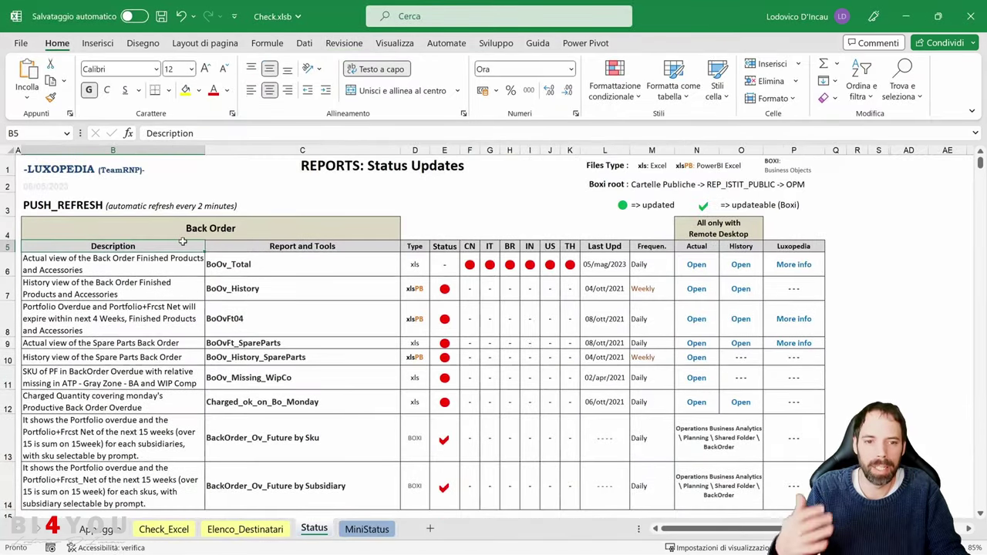
{"action": "left_click", "coordinate": [140, 225]}
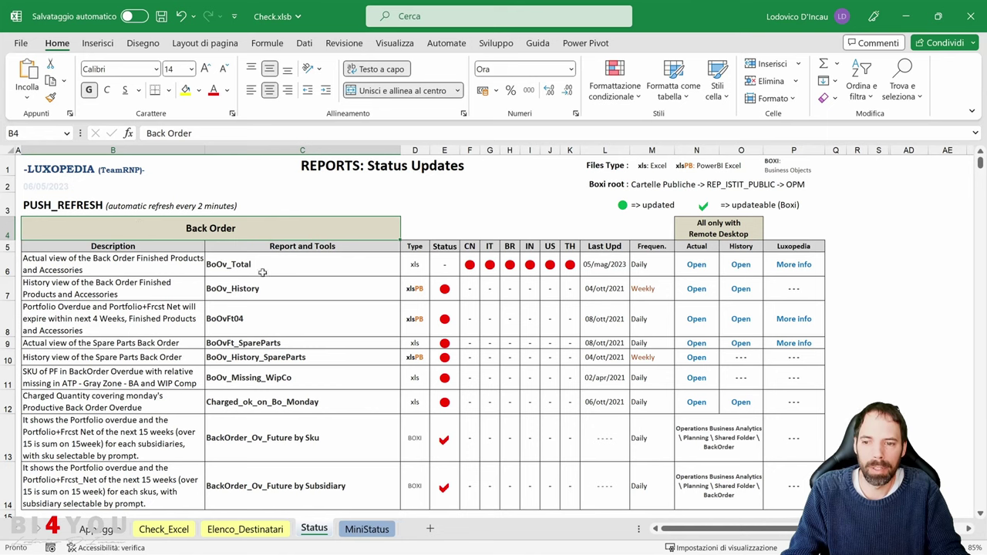
{"action": "left_click_drag", "start_coordinate": [247, 264], "coordinate": [254, 489]}
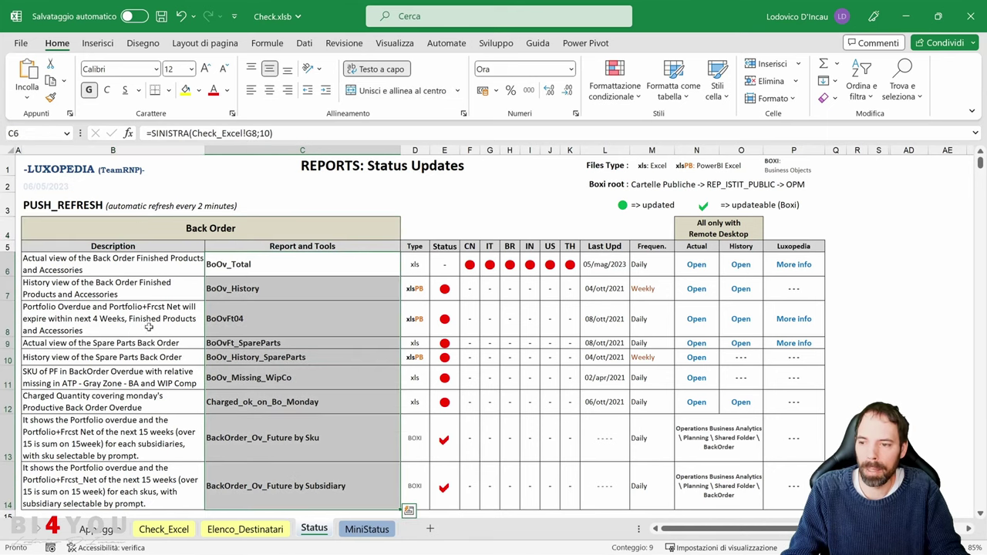
{"action": "left_click_drag", "start_coordinate": [115, 260], "coordinate": [113, 482]}
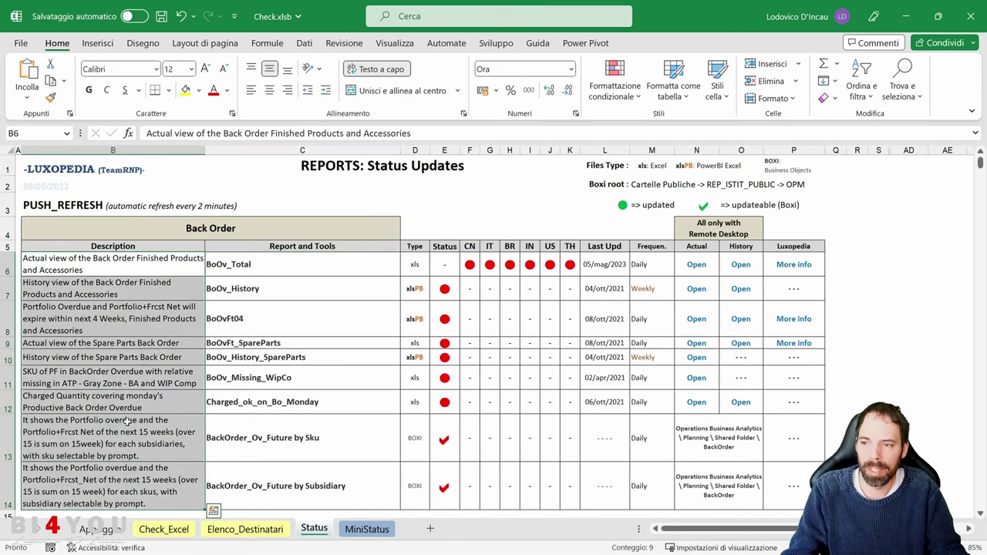
{"action": "left_click", "coordinate": [142, 267]}
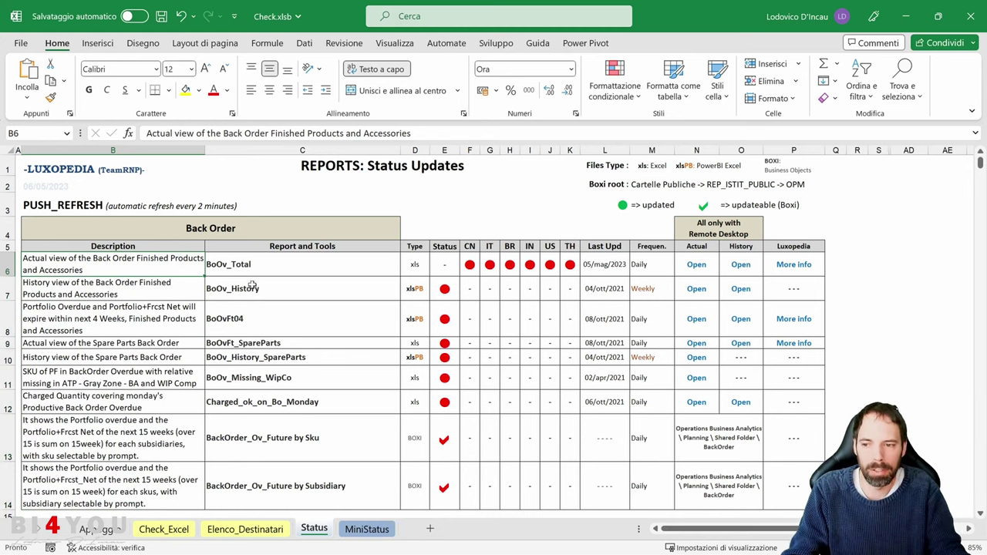
{"action": "left_click_drag", "start_coordinate": [255, 267], "coordinate": [265, 458]}
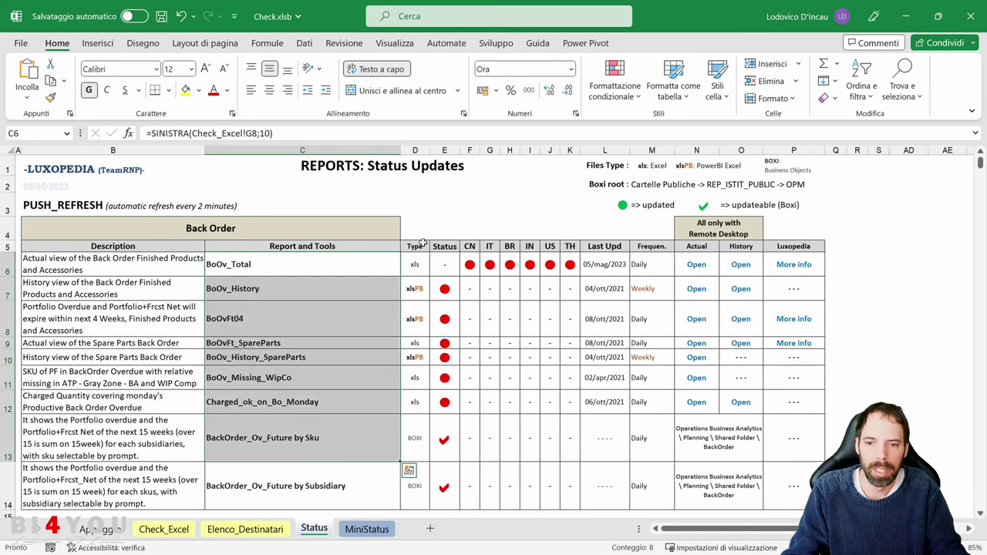
{"action": "left_click_drag", "start_coordinate": [415, 265], "coordinate": [416, 494]}
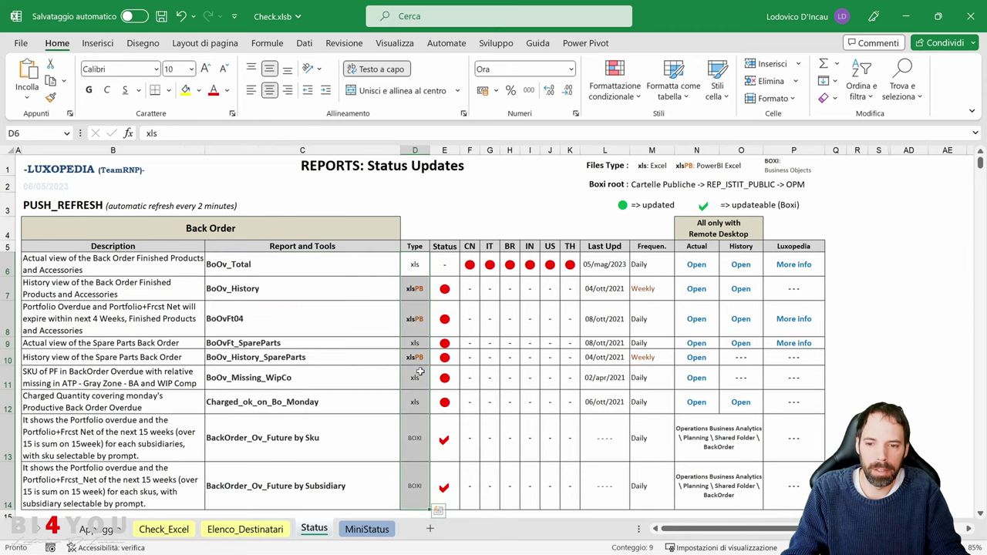
{"action": "left_click_drag", "start_coordinate": [414, 264], "coordinate": [417, 342]}
{"action": "scroll", "coordinate": [424, 378], "scroll_direction": "down", "scroll_amount": 1}
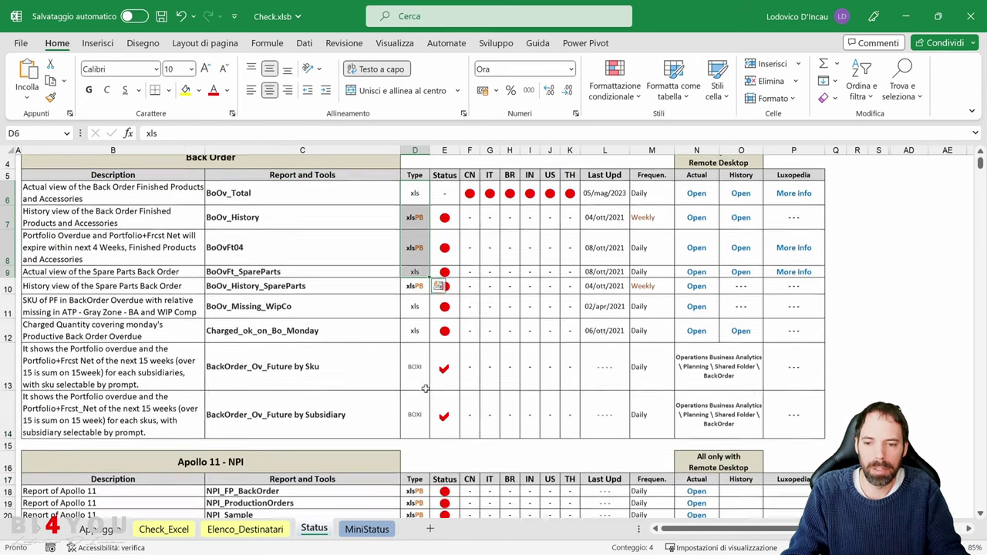
{"action": "left_click_drag", "start_coordinate": [425, 389], "coordinate": [413, 408]}
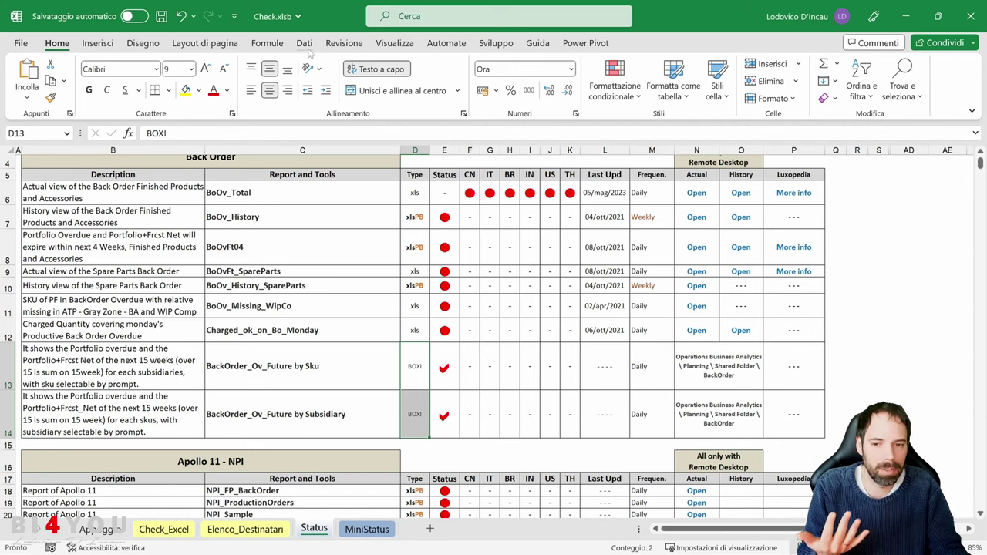
{"action": "left_click", "coordinate": [453, 367]}
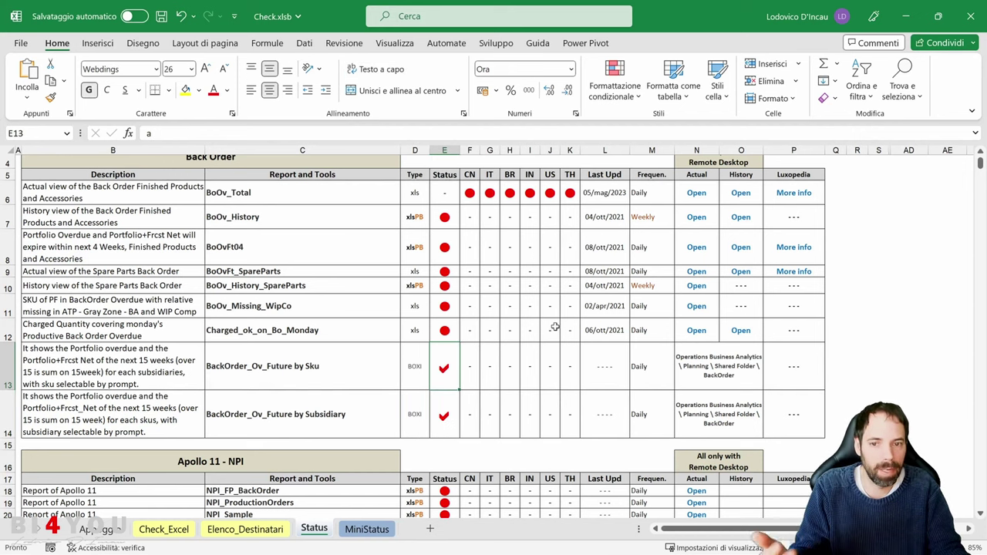
{"action": "scroll", "coordinate": [474, 301], "scroll_direction": "up", "scroll_amount": 1}
{"action": "left_click", "coordinate": [445, 228]}
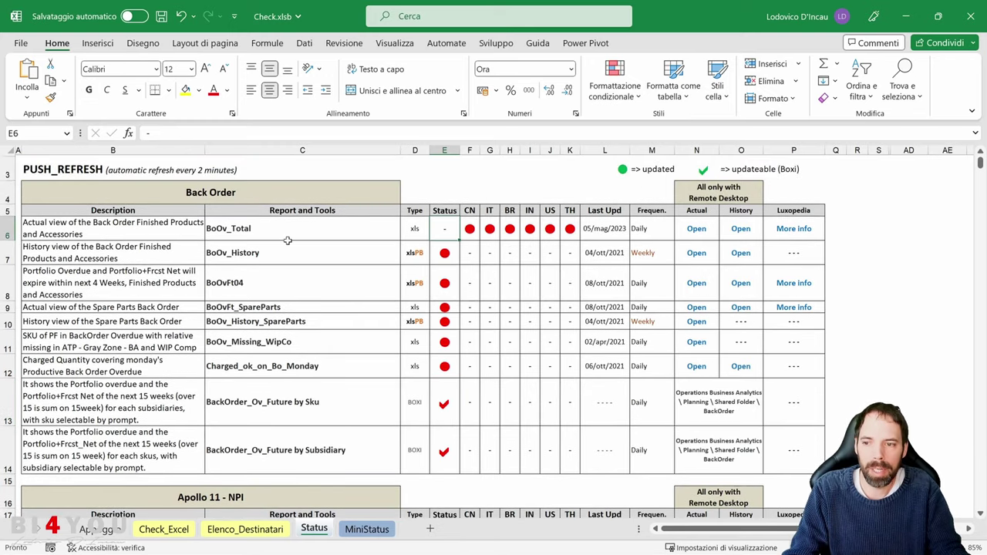
{"action": "left_click", "coordinate": [250, 229]}
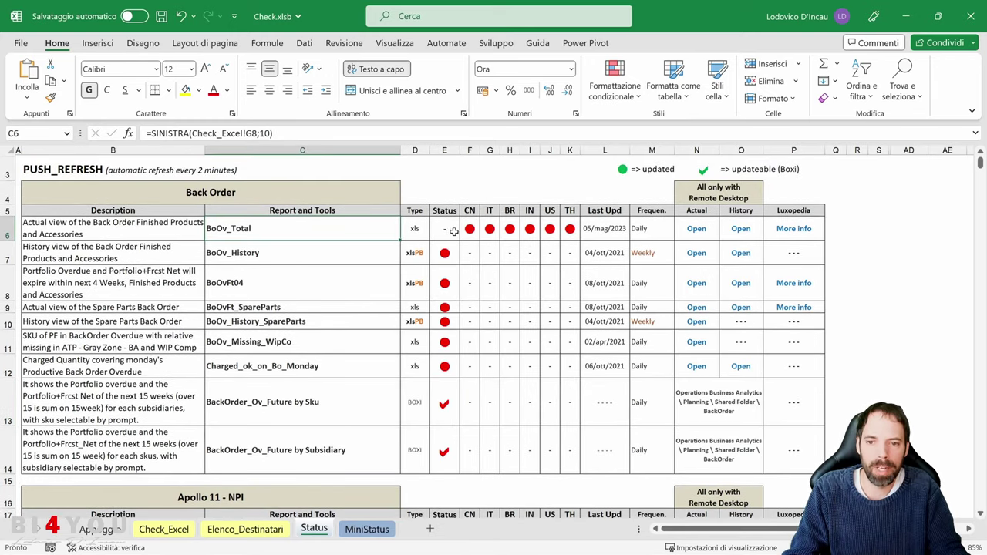
{"action": "left_click_drag", "start_coordinate": [455, 230], "coordinate": [568, 229]}
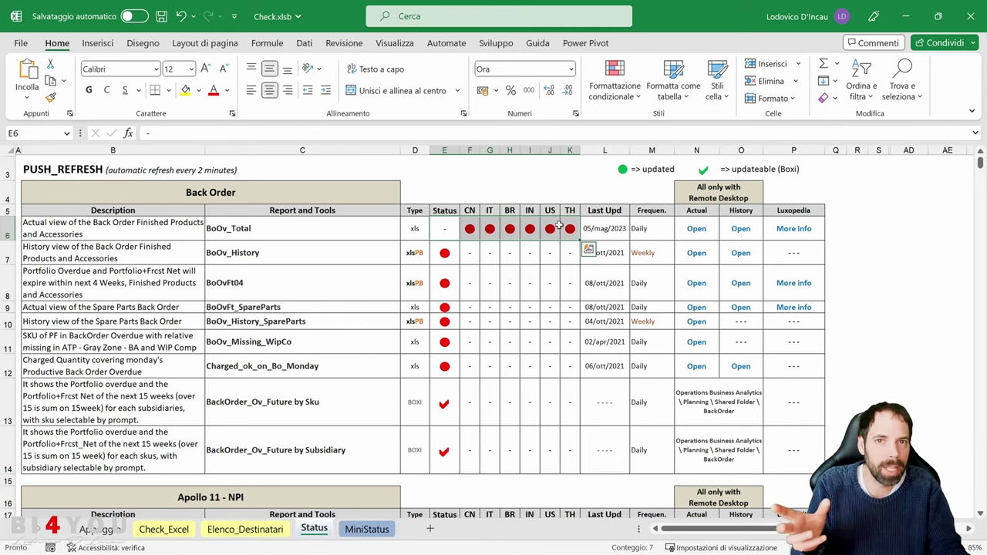
{"action": "left_click", "coordinate": [477, 233]}
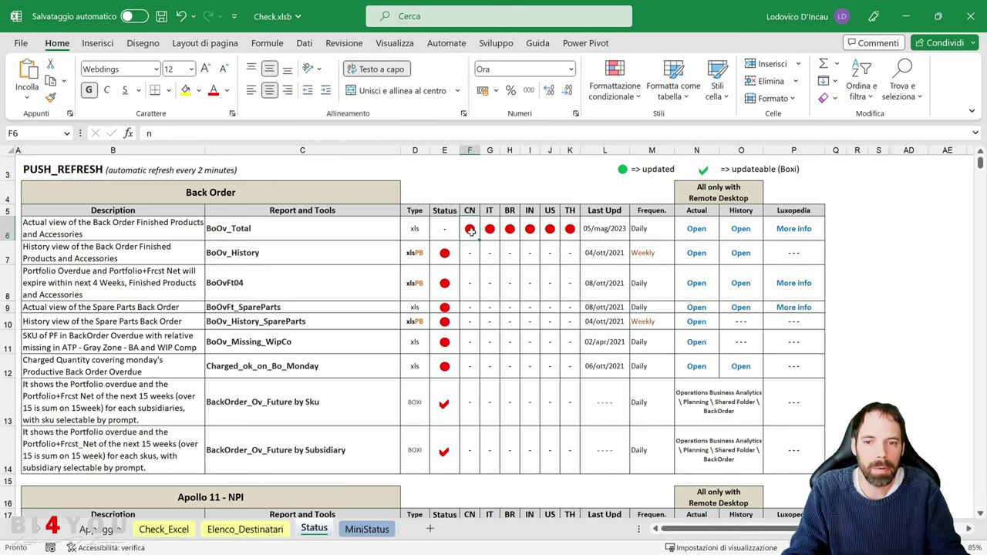
{"action": "left_click_drag", "start_coordinate": [476, 230], "coordinate": [570, 230]}
{"action": "left_click", "coordinate": [470, 233]}
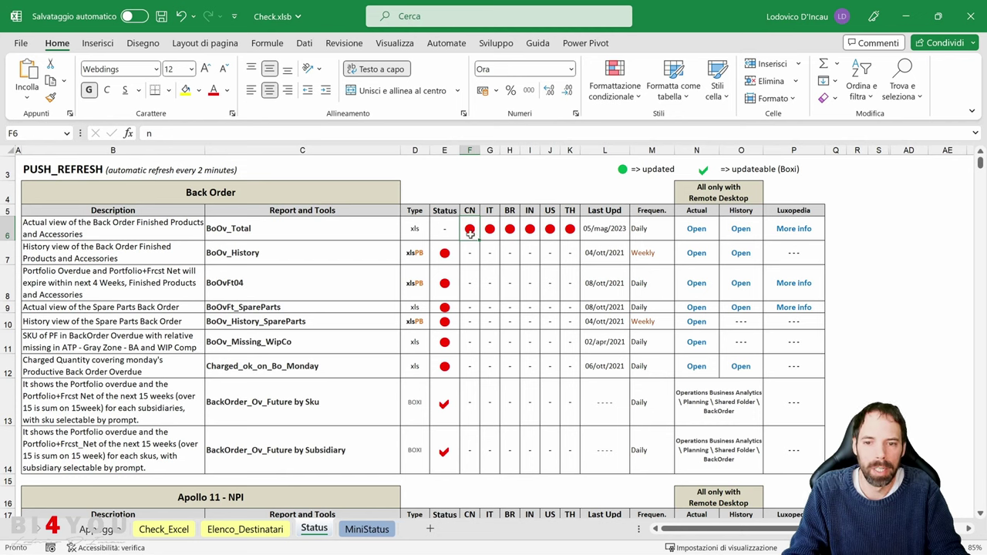
{"action": "left_click", "coordinate": [591, 228]}
{"action": "left_click", "coordinate": [476, 231]}
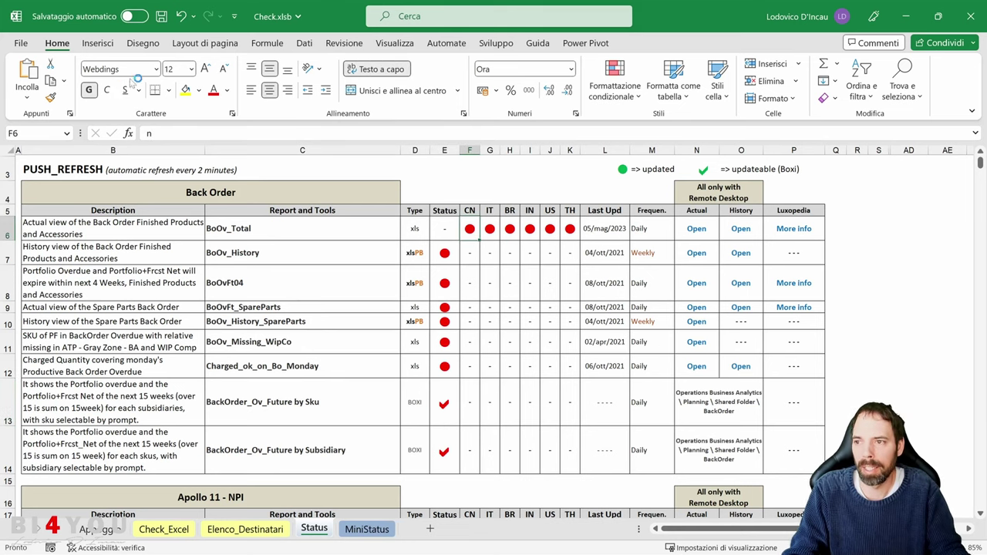
{"action": "key", "text": "super+plus"}
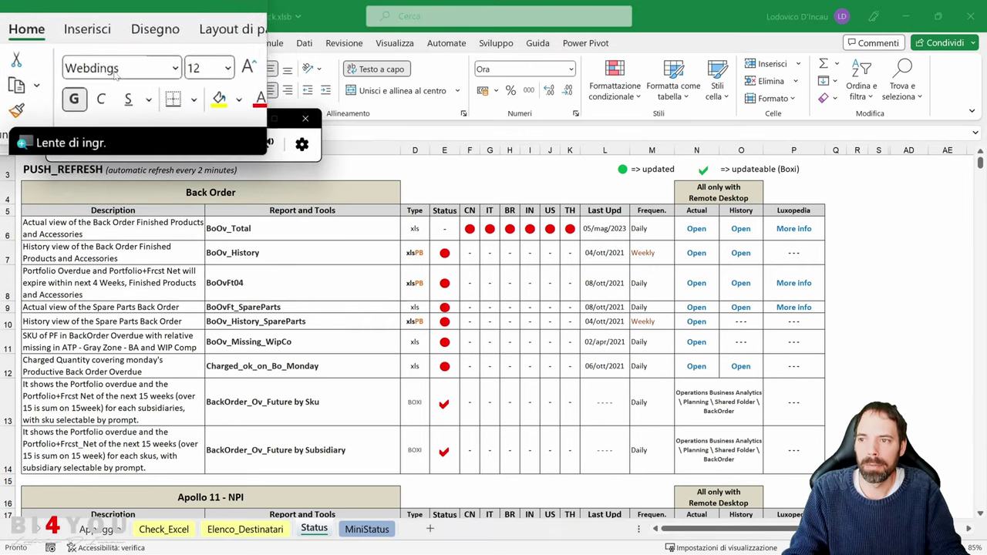
{"action": "key", "text": "super+Escape"}
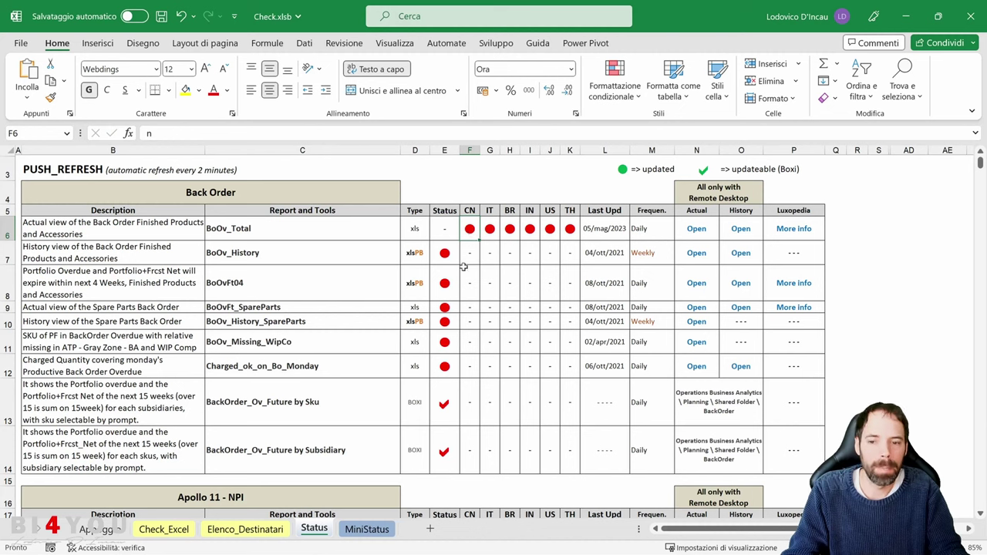
{"action": "left_click", "coordinate": [442, 414]}
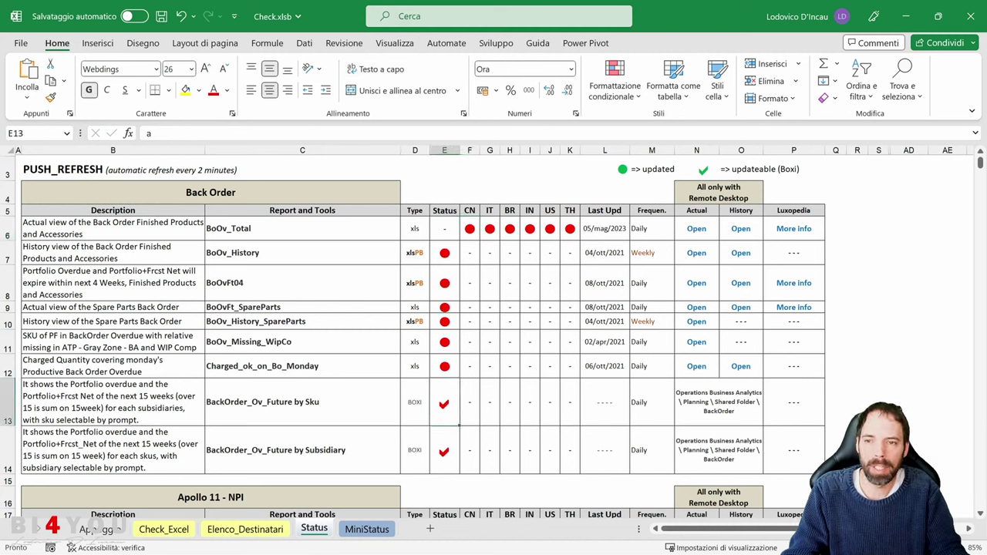
{"action": "left_click", "coordinate": [475, 229]}
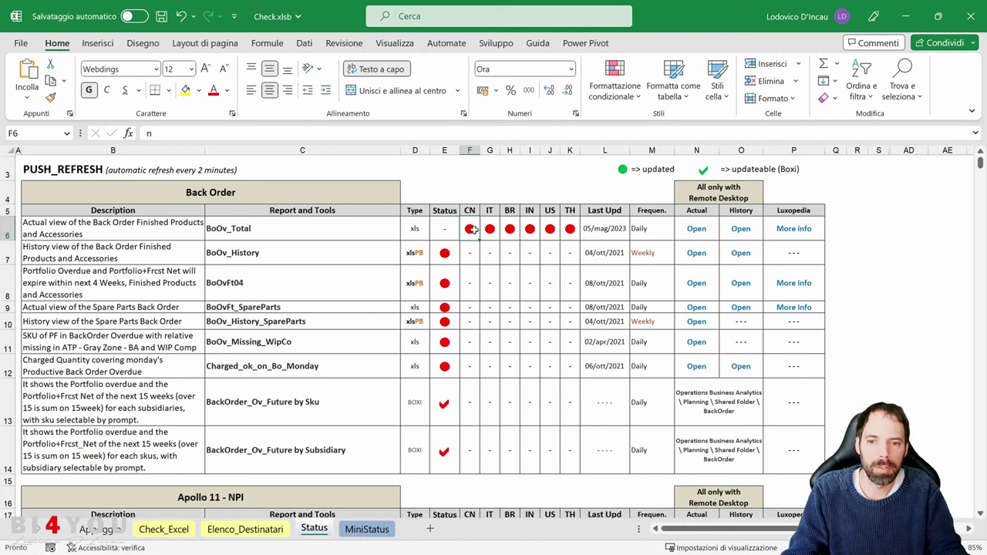
{"action": "left_click", "coordinate": [505, 227]}
{"action": "left_click", "coordinate": [536, 230]}
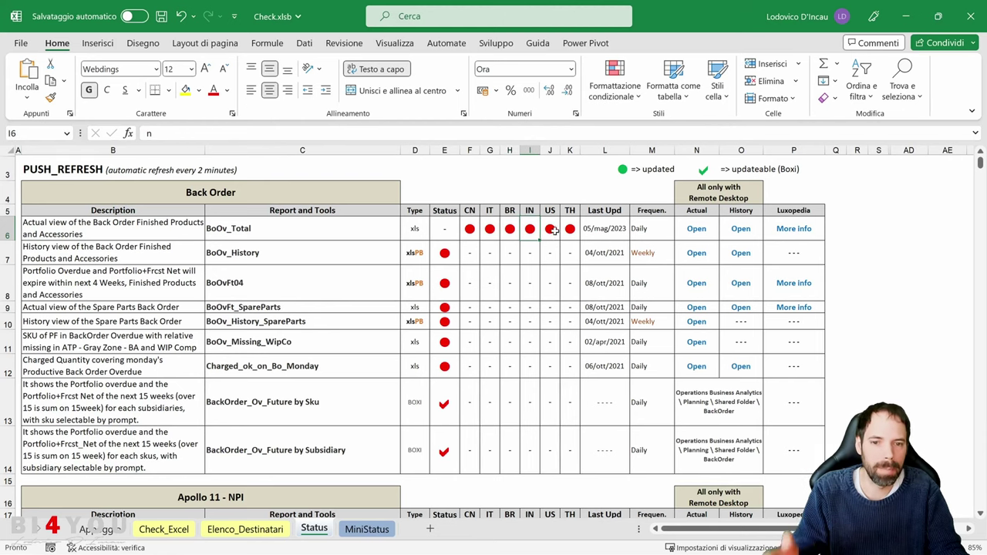
{"action": "left_click", "coordinate": [569, 229]}
{"action": "key", "text": "Right"}
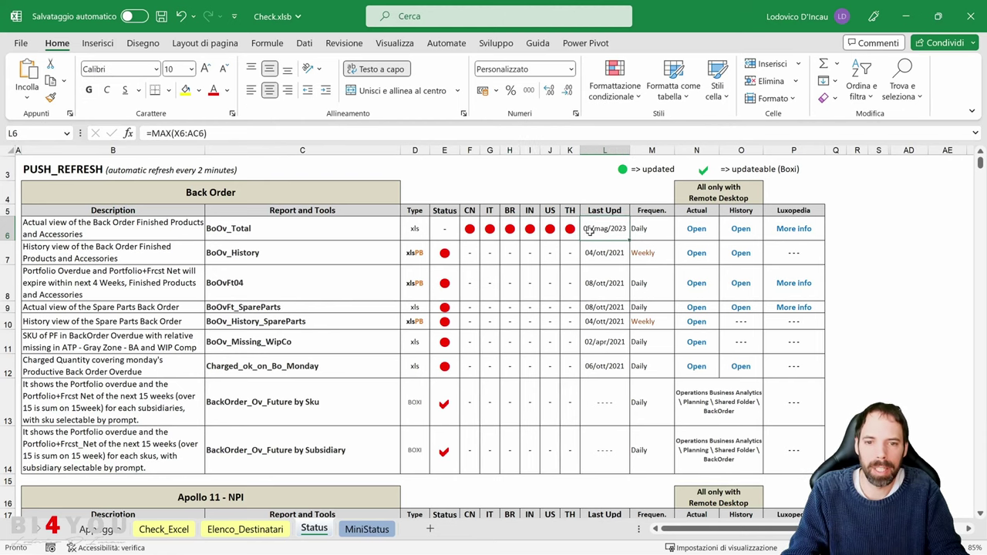
{"action": "left_click", "coordinate": [163, 529]}
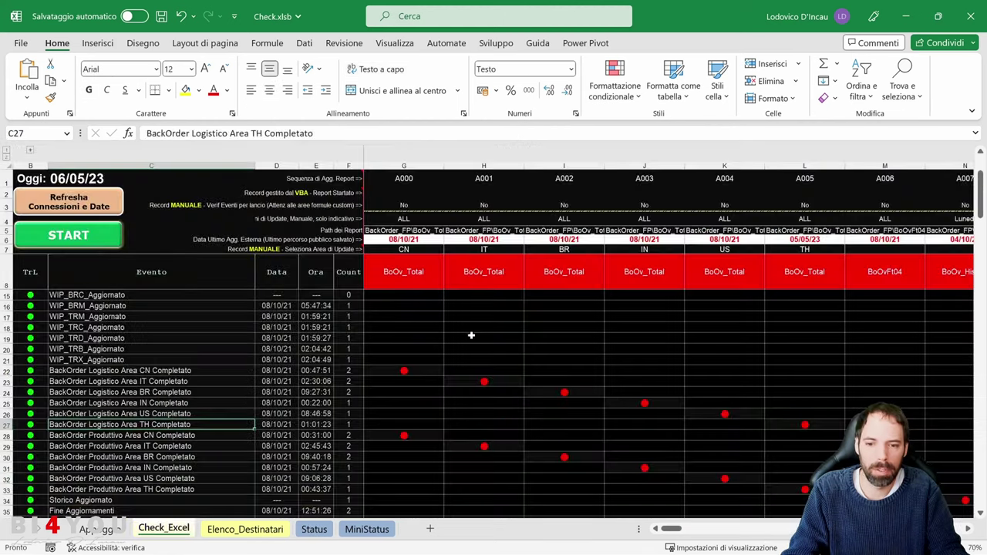
{"action": "left_click_drag", "start_coordinate": [115, 316], "coordinate": [116, 468]}
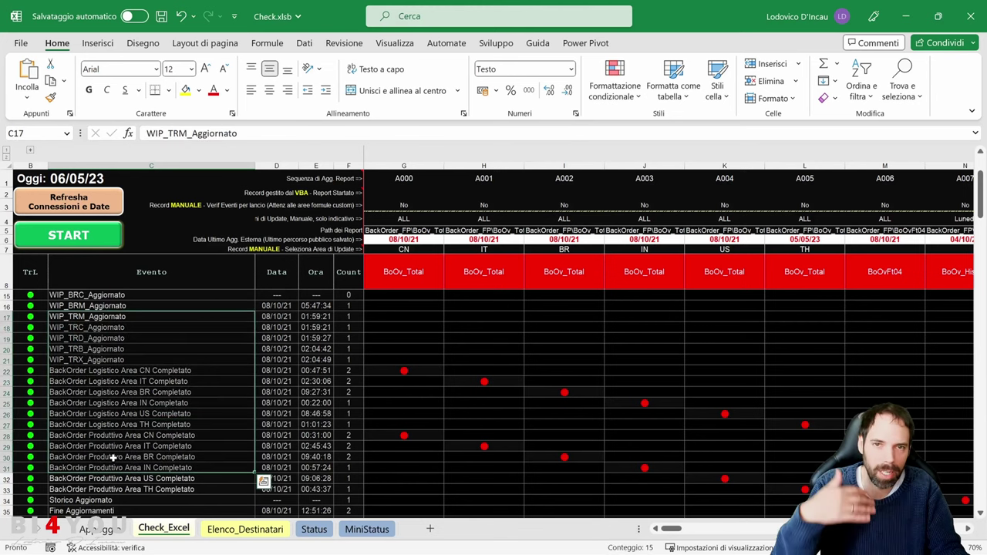
{"action": "left_click", "coordinate": [401, 372]}
{"action": "left_click", "coordinate": [405, 436]}
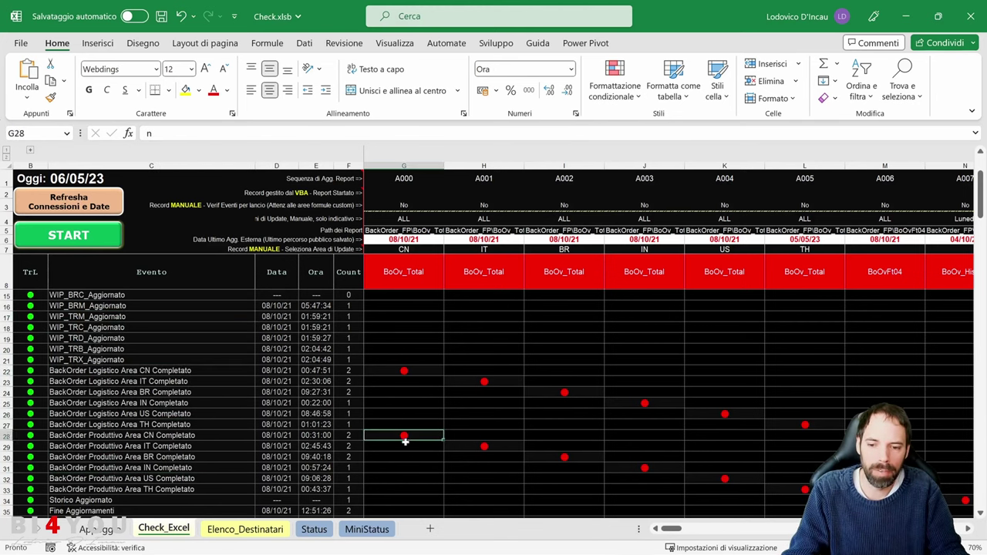
{"action": "left_click", "coordinate": [410, 276]}
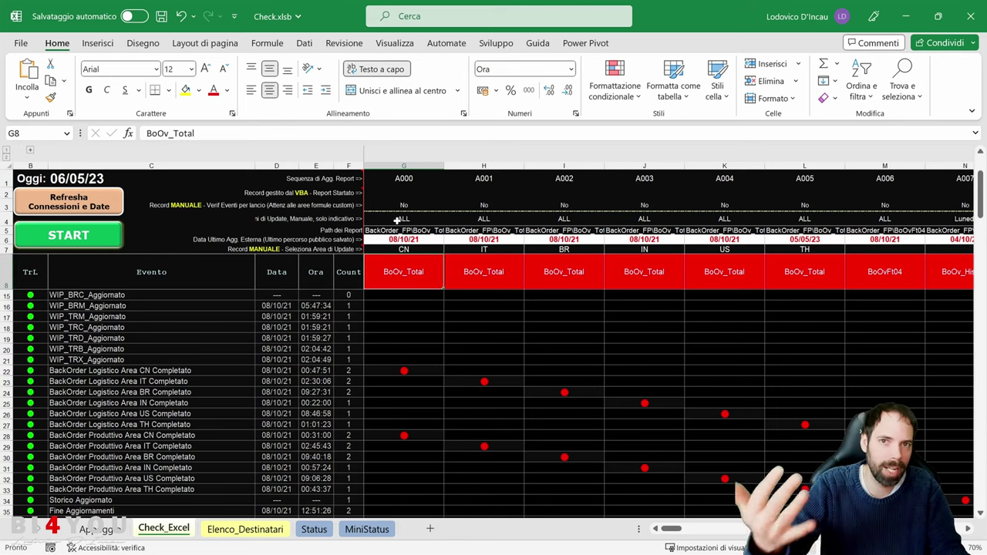
{"action": "left_click", "coordinate": [245, 531]}
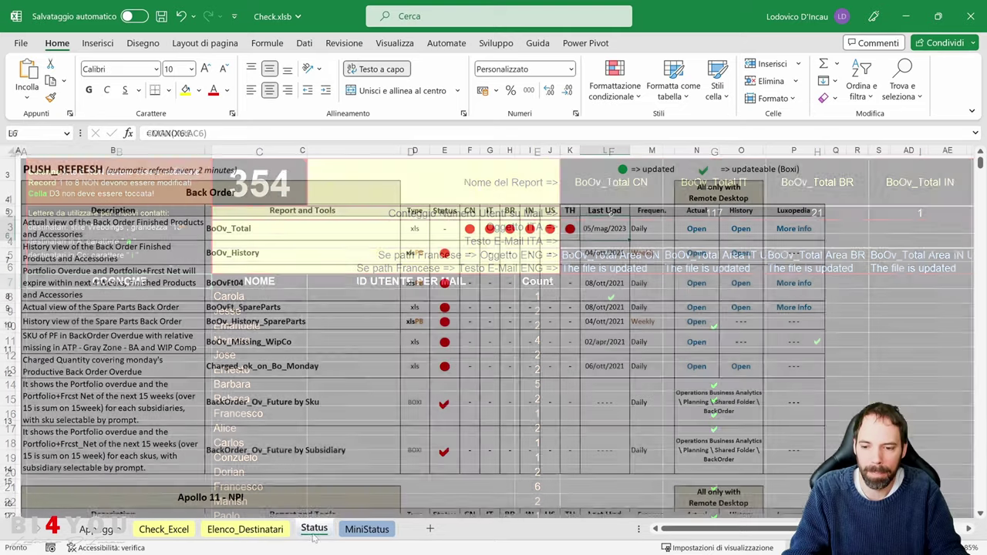
{"action": "left_click", "coordinate": [313, 529]}
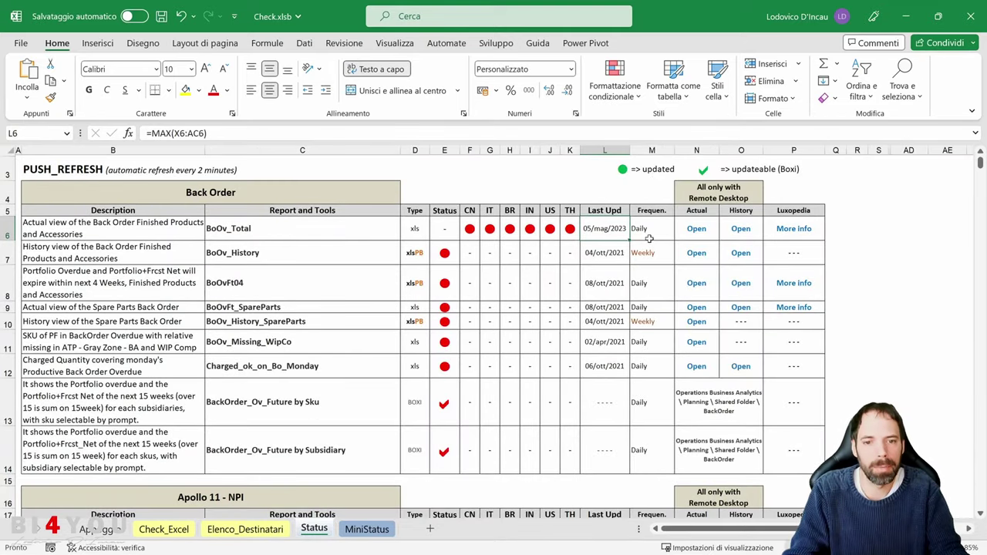
{"action": "left_click_drag", "start_coordinate": [649, 231], "coordinate": [652, 347]}
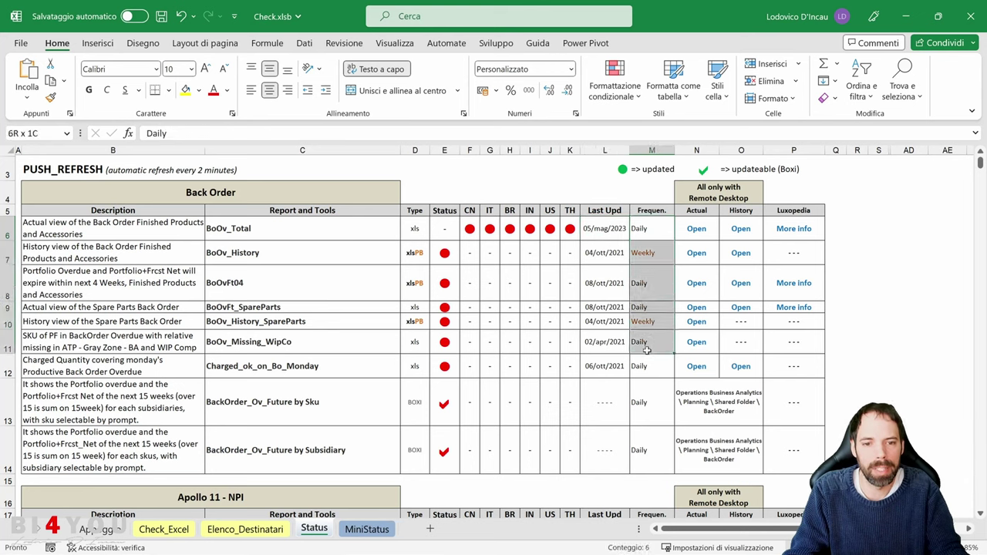
{"action": "left_click", "coordinate": [689, 212]}
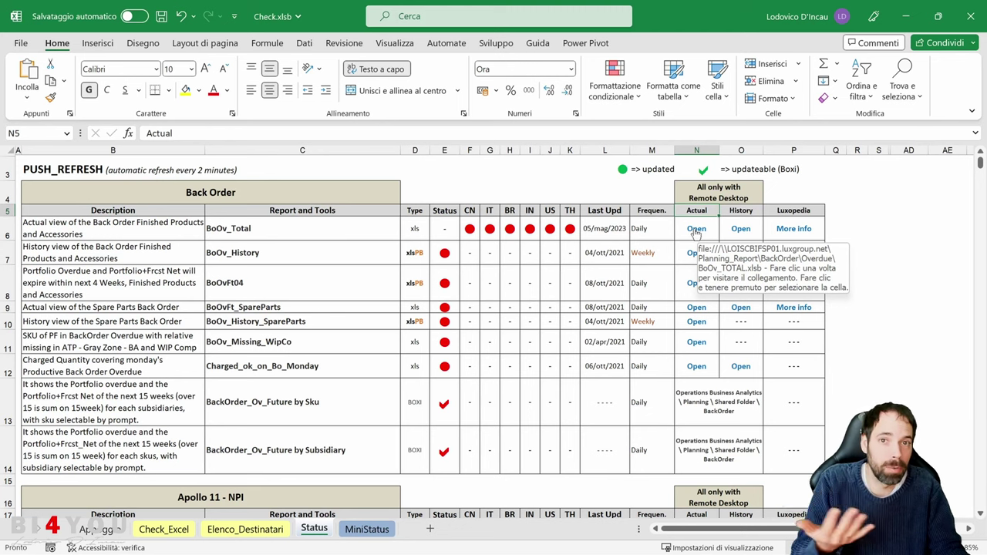
{"action": "left_click", "coordinate": [737, 212]}
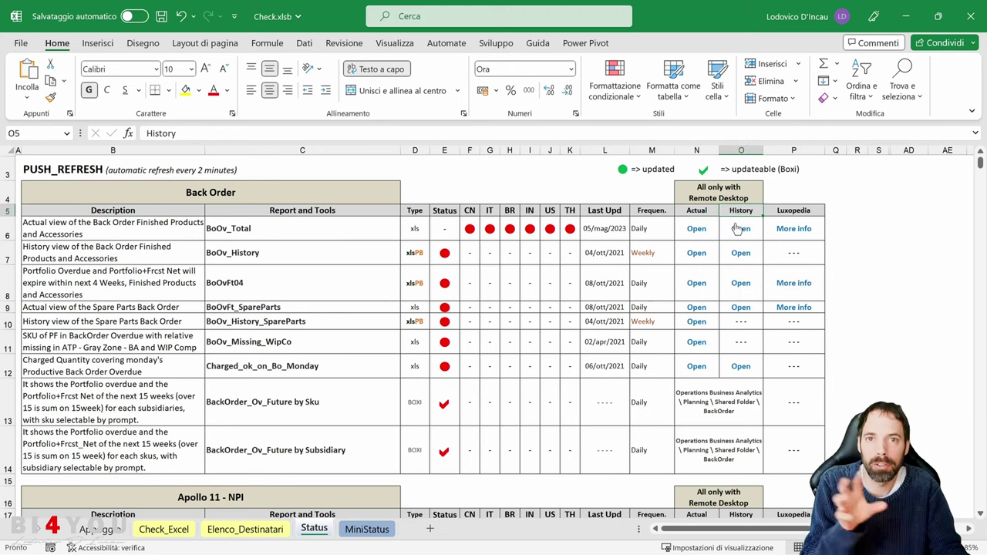
{"action": "left_click", "coordinate": [783, 208]}
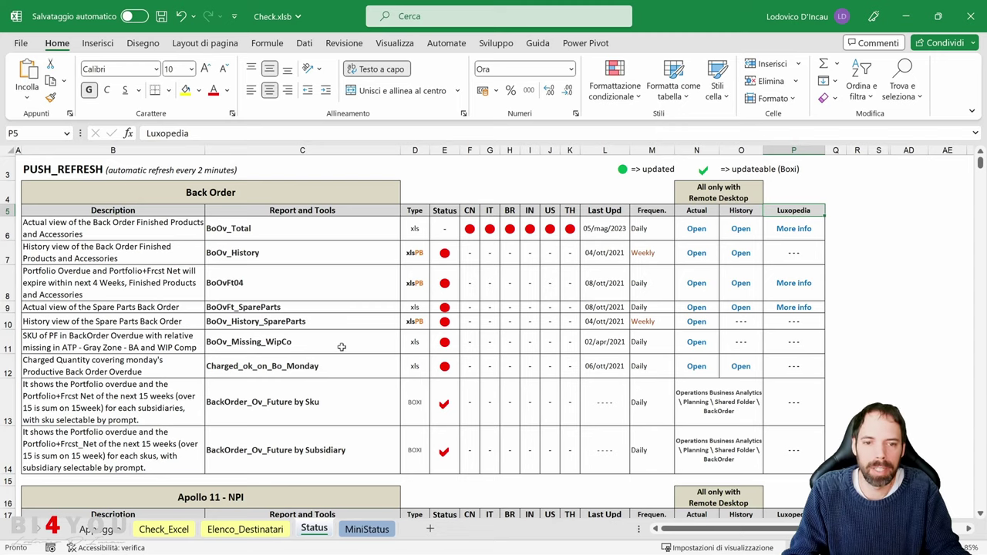
- Return to the top of Status, inspect the H6 status symbol, then switch to MiniStatus
{"action": "scroll", "coordinate": [341, 347], "scroll_direction": "down", "scroll_amount": 8}
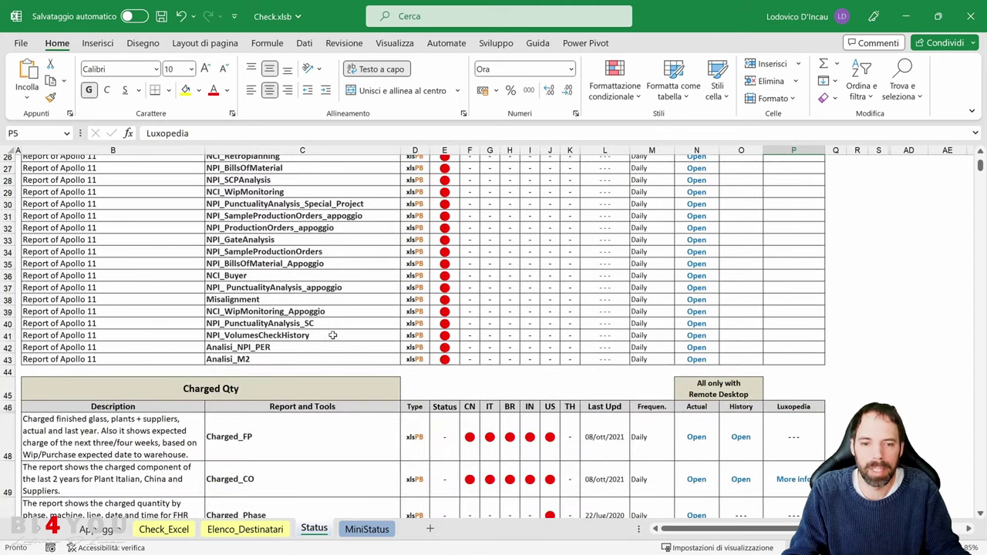
{"action": "scroll", "coordinate": [332, 335], "scroll_direction": "down", "scroll_amount": 9}
{"action": "scroll", "coordinate": [364, 356], "scroll_direction": "up", "scroll_amount": 4}
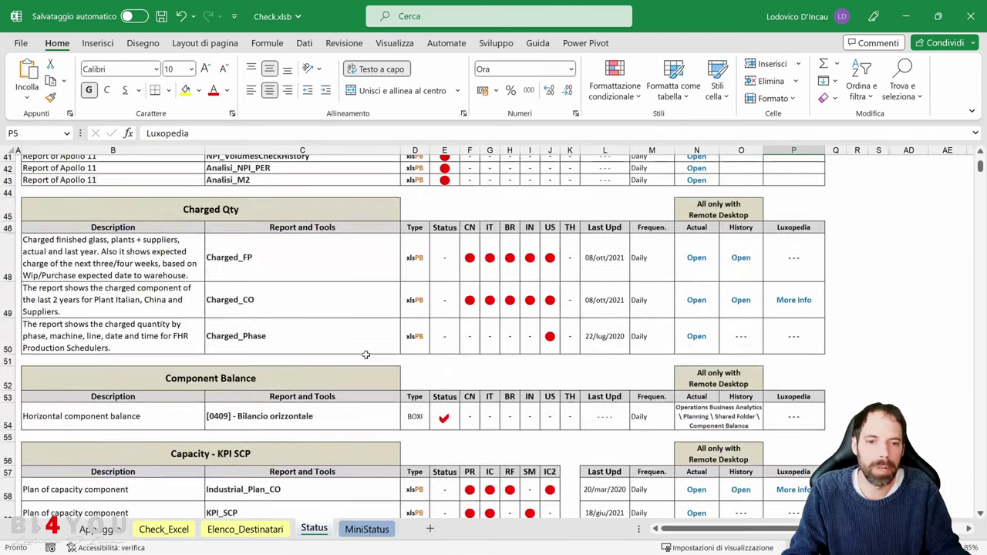
{"action": "scroll", "coordinate": [365, 353], "scroll_direction": "up", "scroll_amount": 13}
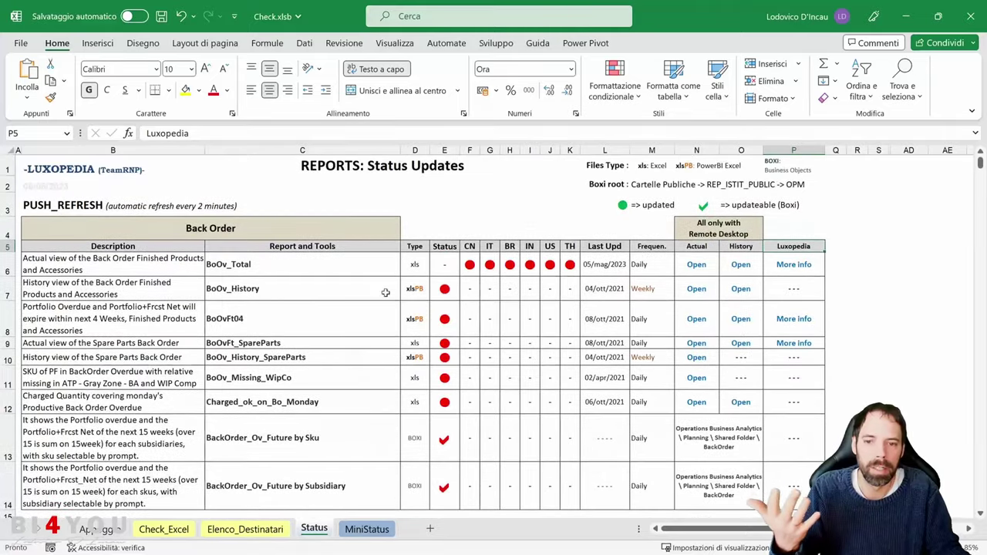
{"action": "left_click", "coordinate": [444, 264]}
{"action": "left_click", "coordinate": [510, 264]}
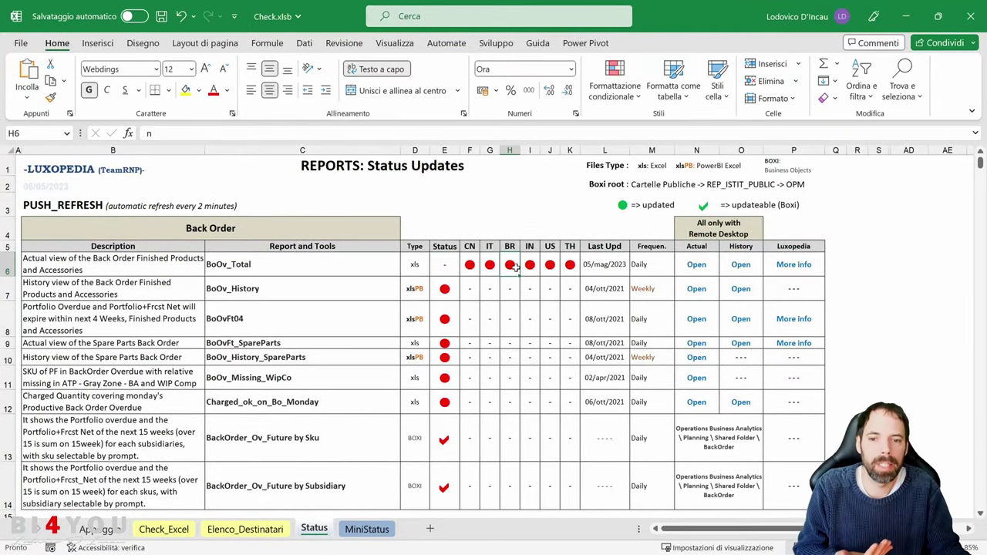
{"action": "left_click", "coordinate": [367, 529]}
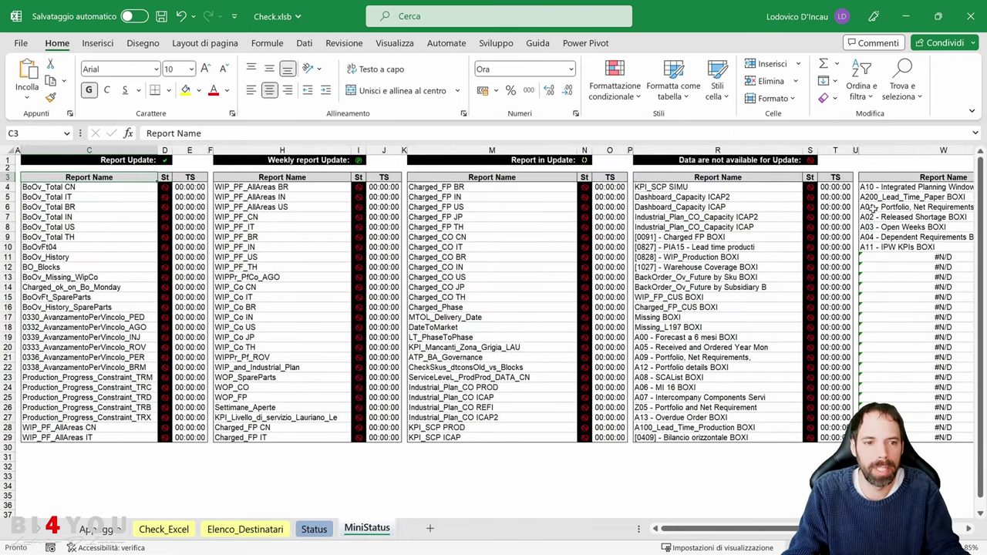
- Inspect the D1, I1 and N1 symbols and the D4 and D9 status formulas, then return to Status
{"action": "left_click", "coordinate": [163, 159]}
{"action": "scroll", "coordinate": [161, 227], "scroll_direction": "up", "scroll_amount": 3, "text": "ctrl"}
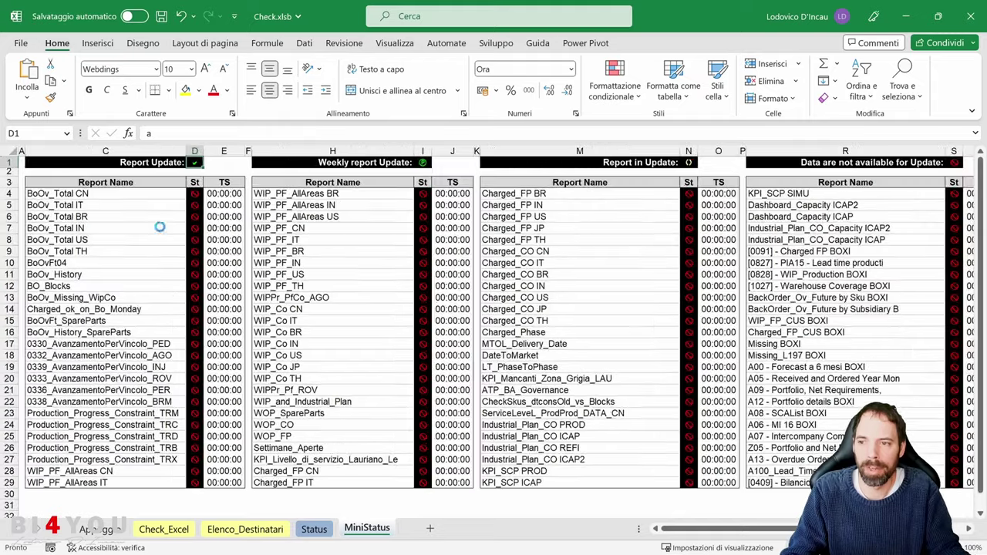
{"action": "scroll", "coordinate": [463, 308], "scroll_direction": "left", "scroll_amount": 3}
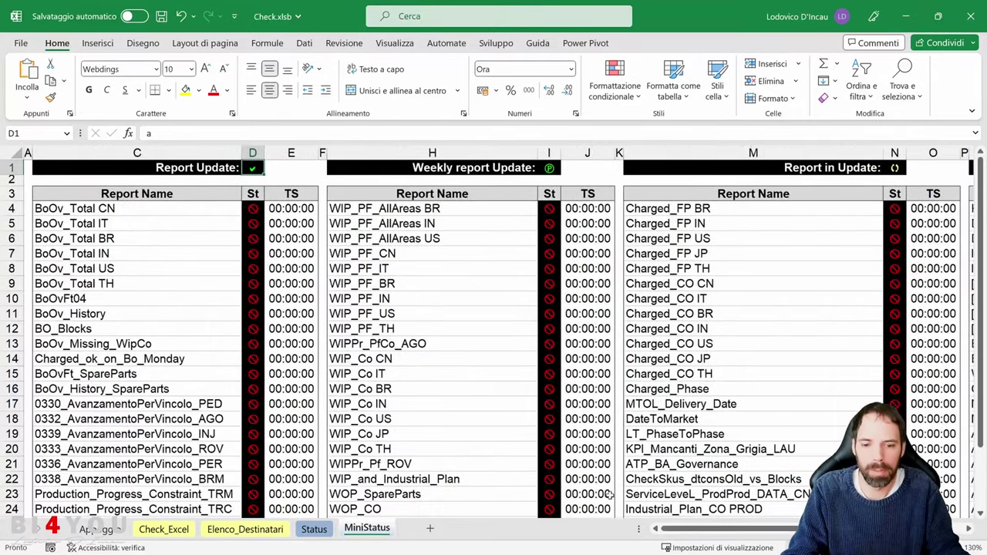
{"action": "left_click", "coordinate": [255, 209]}
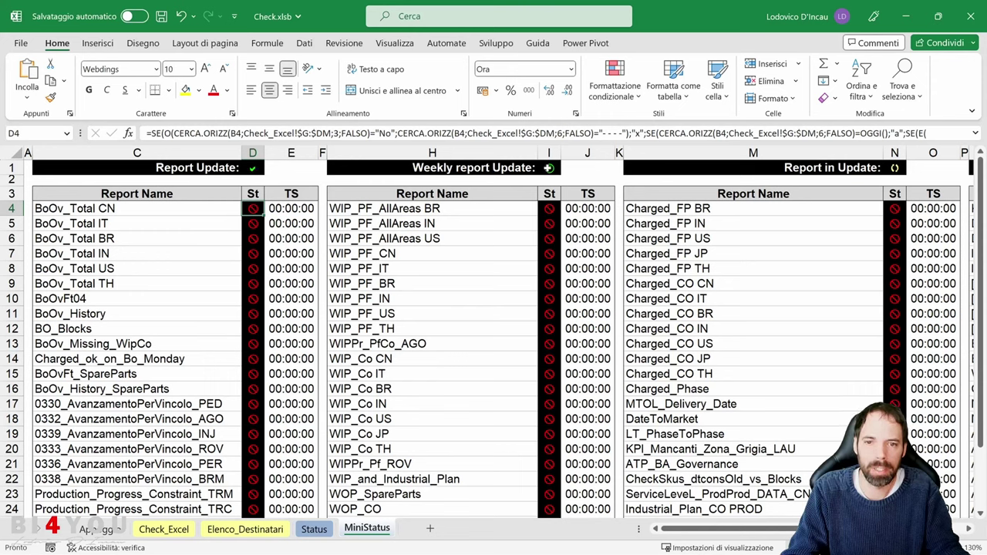
{"action": "left_click", "coordinate": [549, 168]}
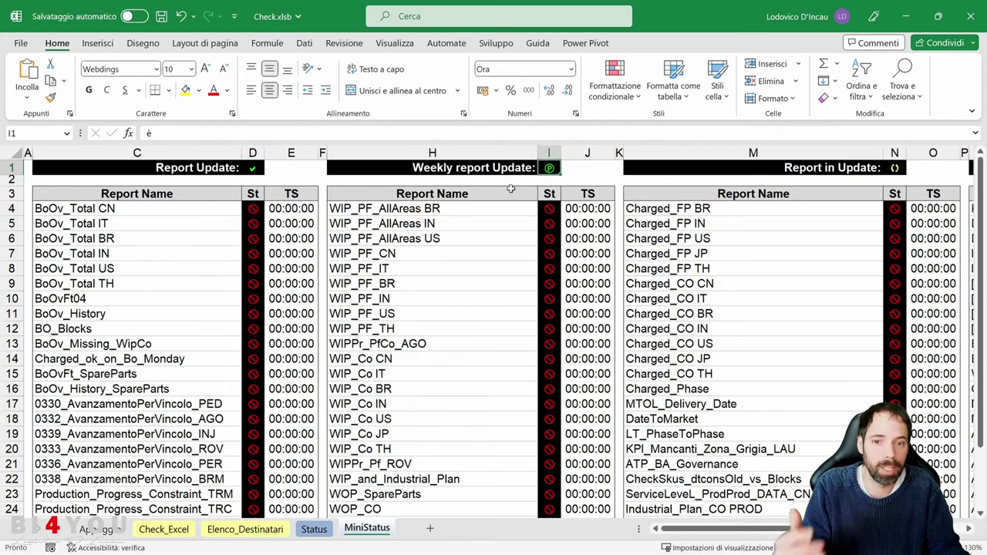
{"action": "left_click", "coordinate": [896, 167]}
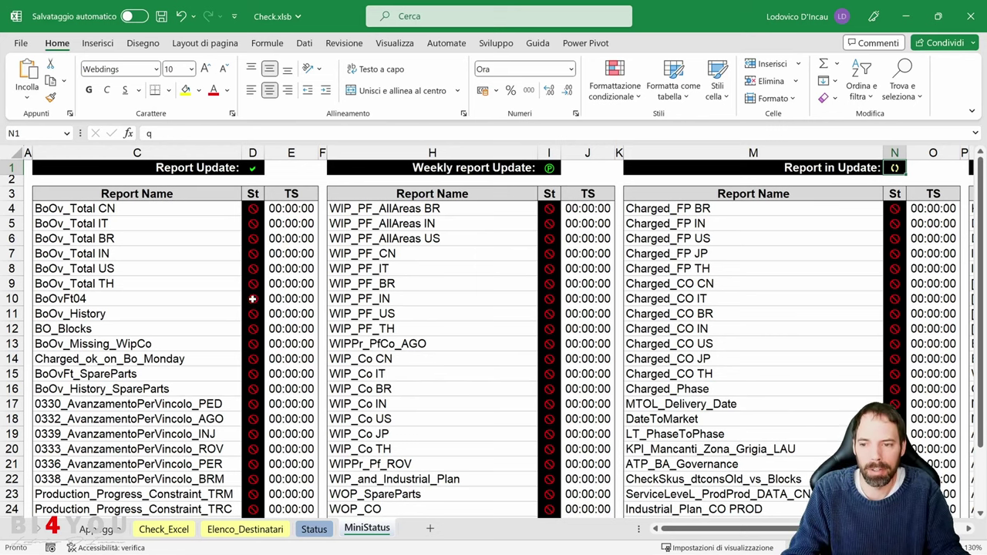
{"action": "left_click", "coordinate": [251, 285]}
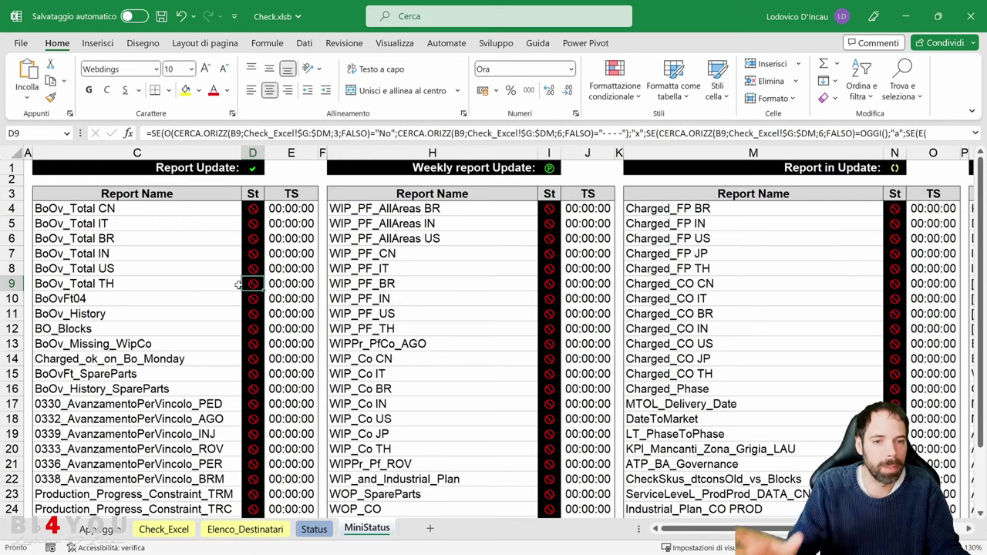
{"action": "scroll", "coordinate": [264, 252], "scroll_direction": "down", "scroll_amount": 2, "text": "ctrl"}
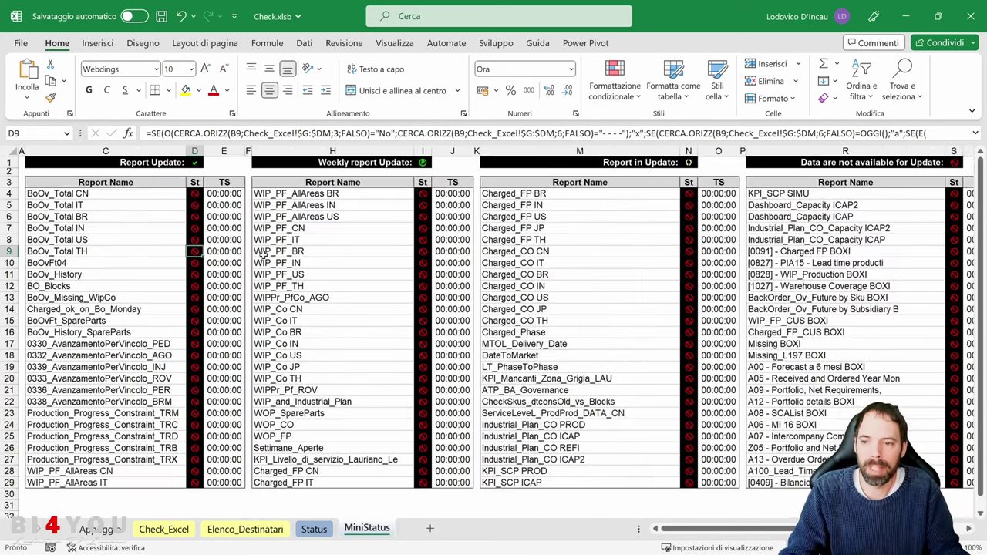
{"action": "left_click", "coordinate": [314, 529]}
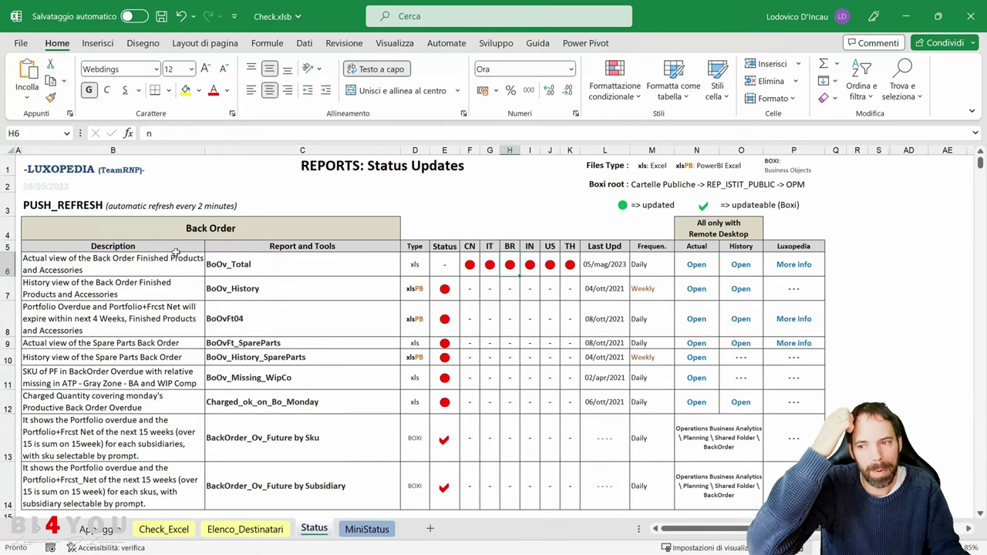
- Review the B5 Description header, first Back Order description and F6 status dot, then return to MiniStatus
{"action": "left_click", "coordinate": [152, 247]}
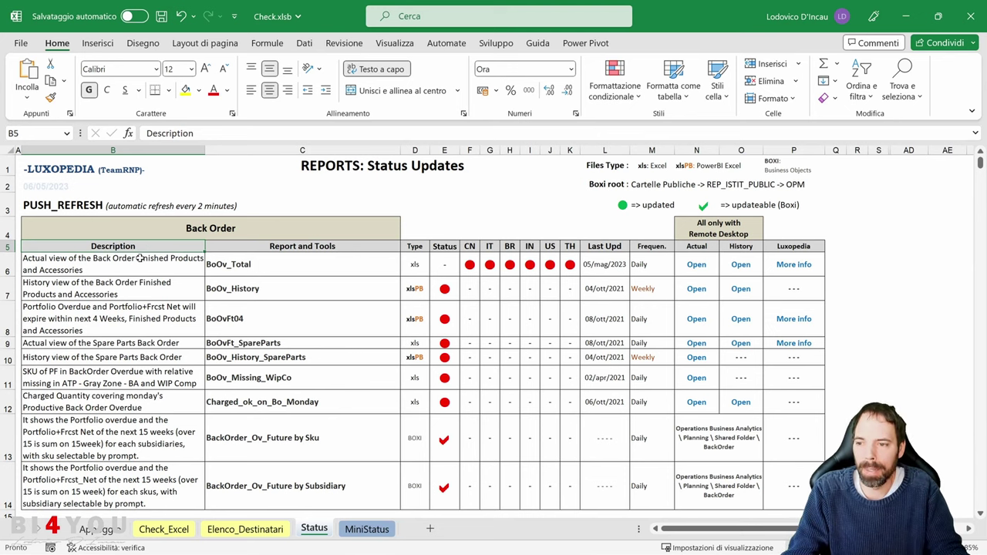
{"action": "left_click", "coordinate": [140, 258]}
{"action": "left_click", "coordinate": [472, 265]}
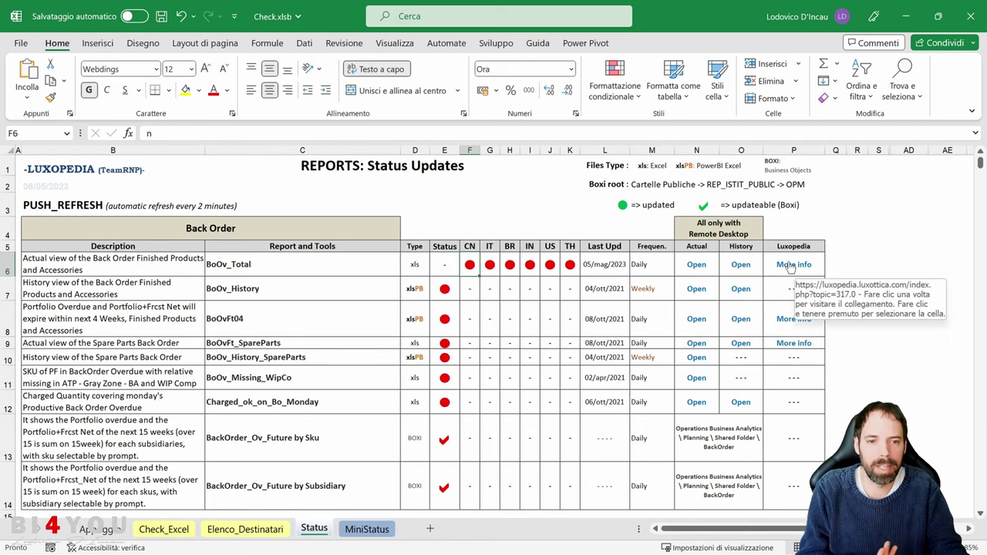
{"action": "scroll", "coordinate": [360, 309], "scroll_direction": "down", "scroll_amount": 3}
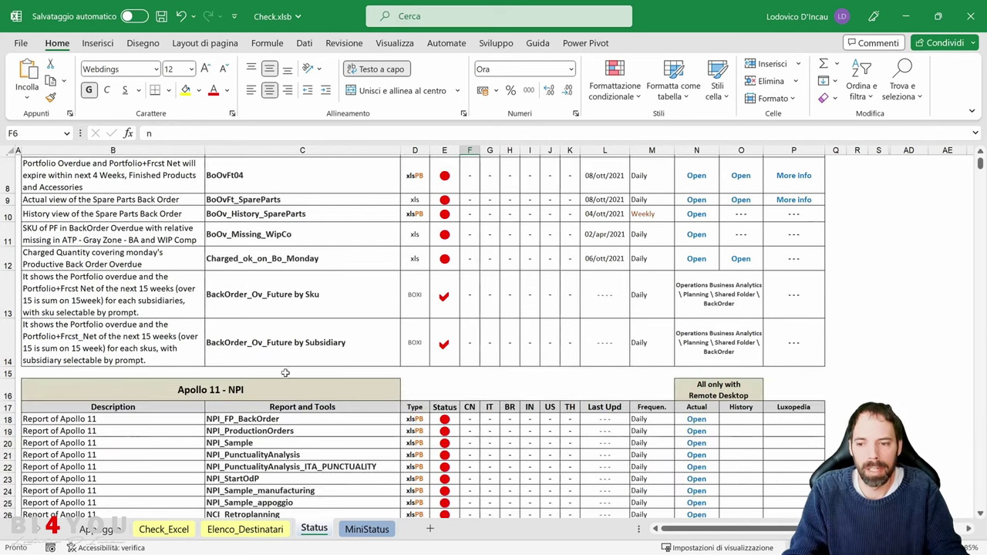
{"action": "scroll", "coordinate": [165, 346], "scroll_direction": "up", "scroll_amount": 3}
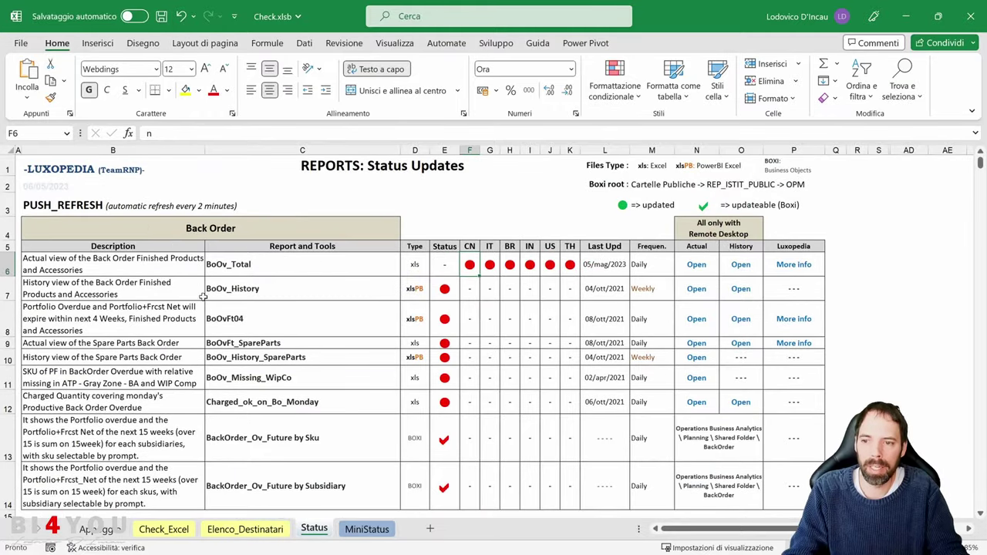
{"action": "left_click", "coordinate": [377, 532]}
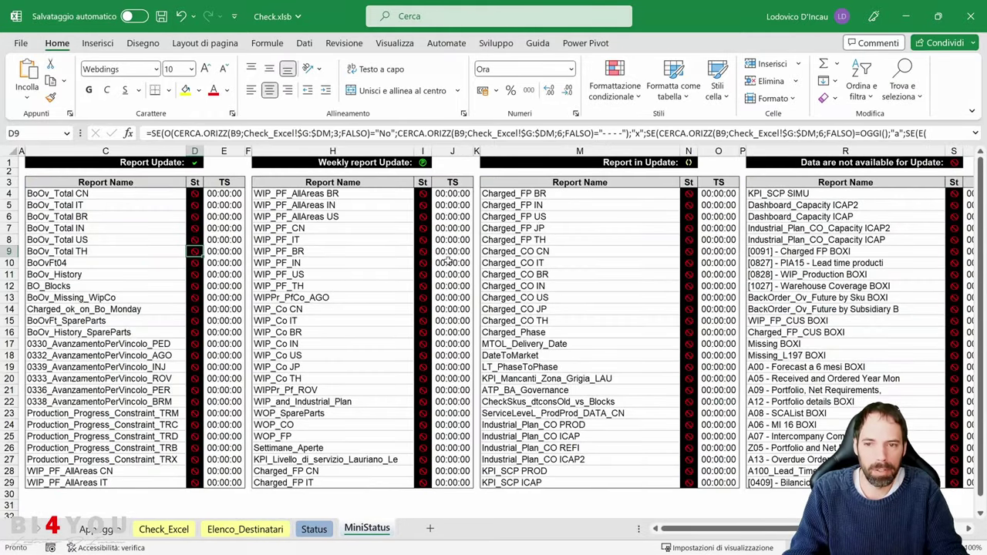
- Check the C4 report-name formula and C3 header, go back to Status's B5, then open the File backstage
{"action": "left_click", "coordinate": [123, 193]}
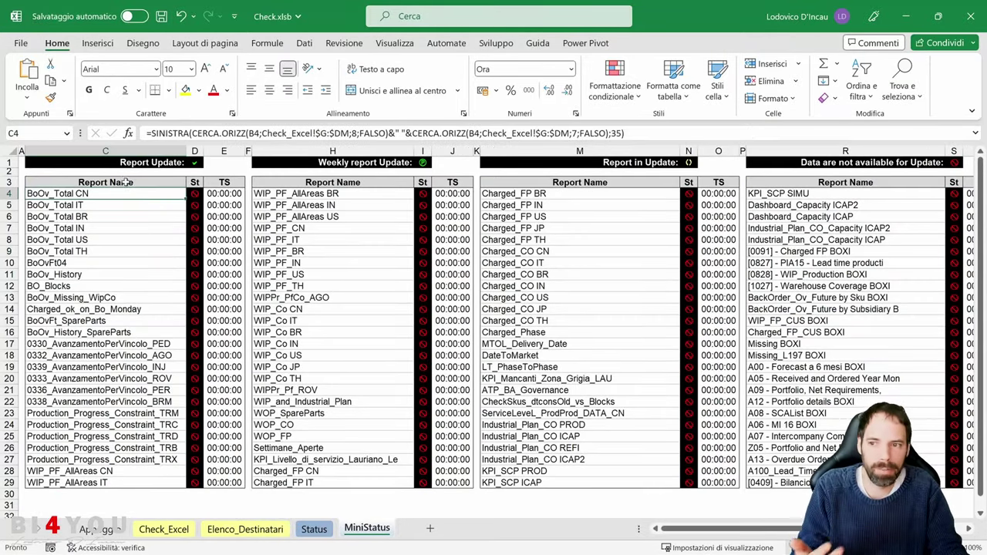
{"action": "left_click", "coordinate": [125, 182]}
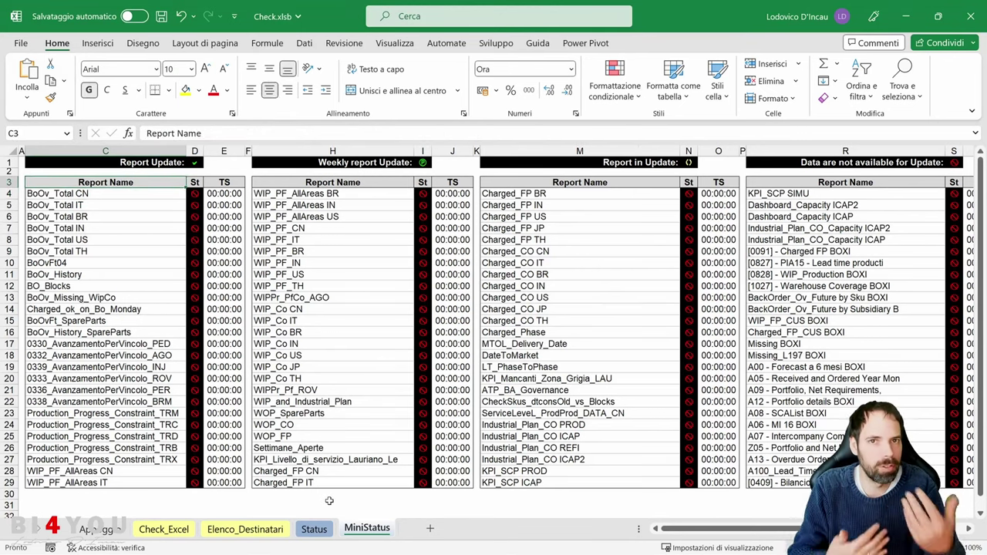
{"action": "left_click", "coordinate": [319, 532]}
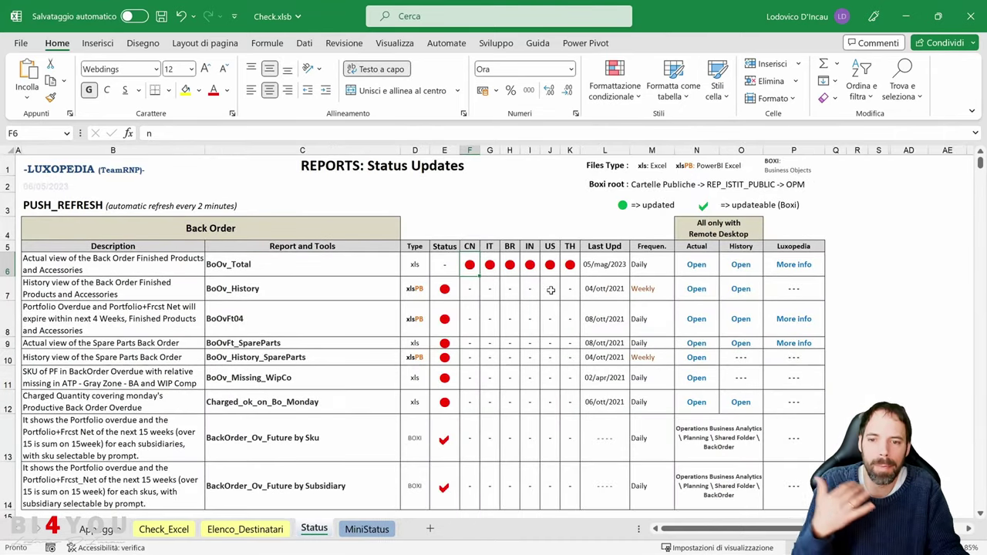
{"action": "left_click", "coordinate": [171, 246]}
{"action": "left_click", "coordinate": [21, 44]}
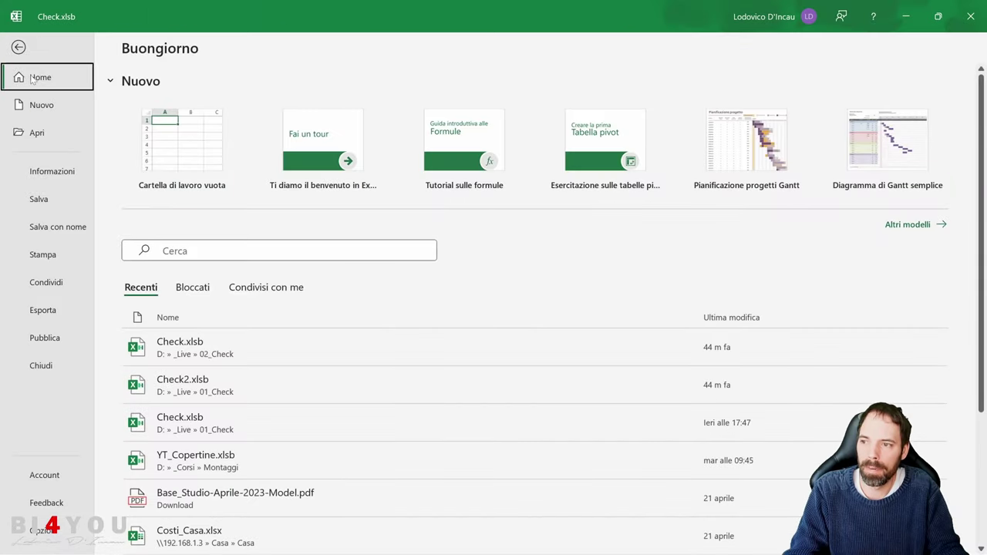
- Save as Pagine Web with Seleziona: Foglio, targeting D:\_Live\02_Check\Check.htm, and open Publish settings
{"action": "left_click", "coordinate": [56, 230]}
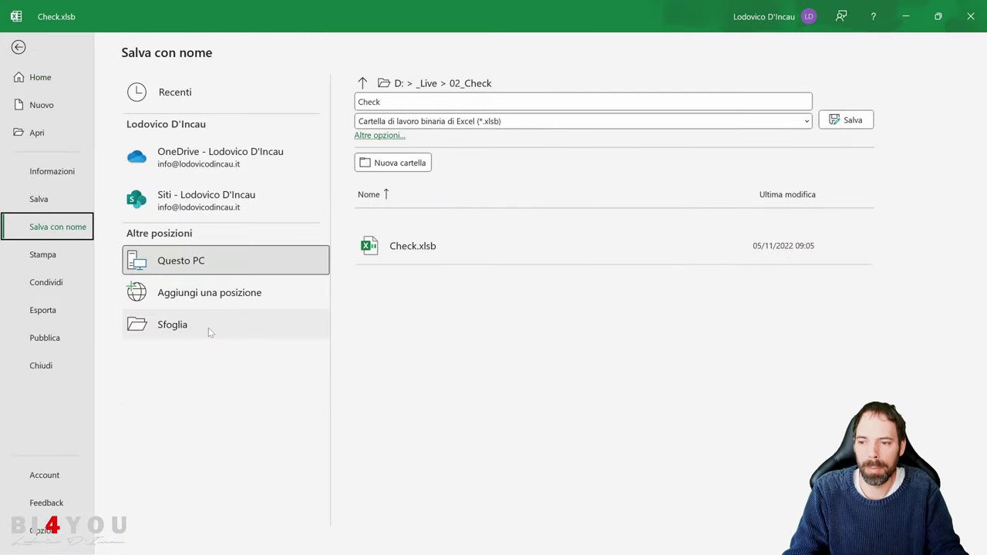
{"action": "left_click", "coordinate": [208, 327]}
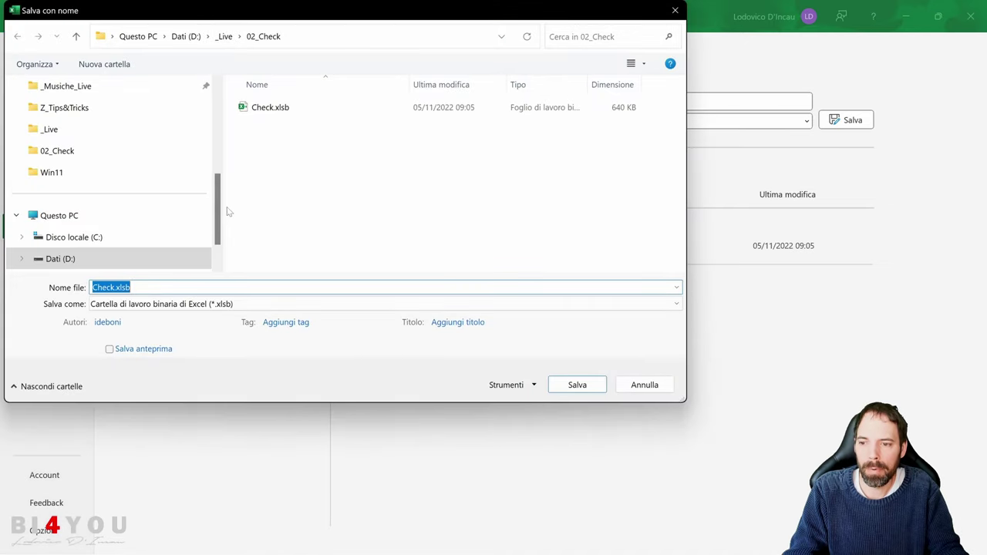
{"action": "left_click", "coordinate": [207, 309]}
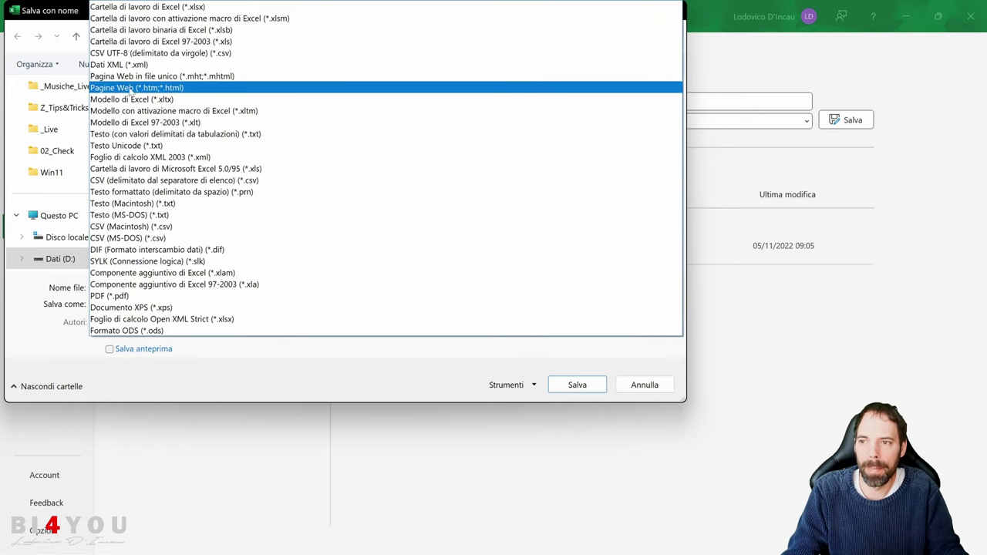
{"action": "left_click", "coordinate": [132, 90]}
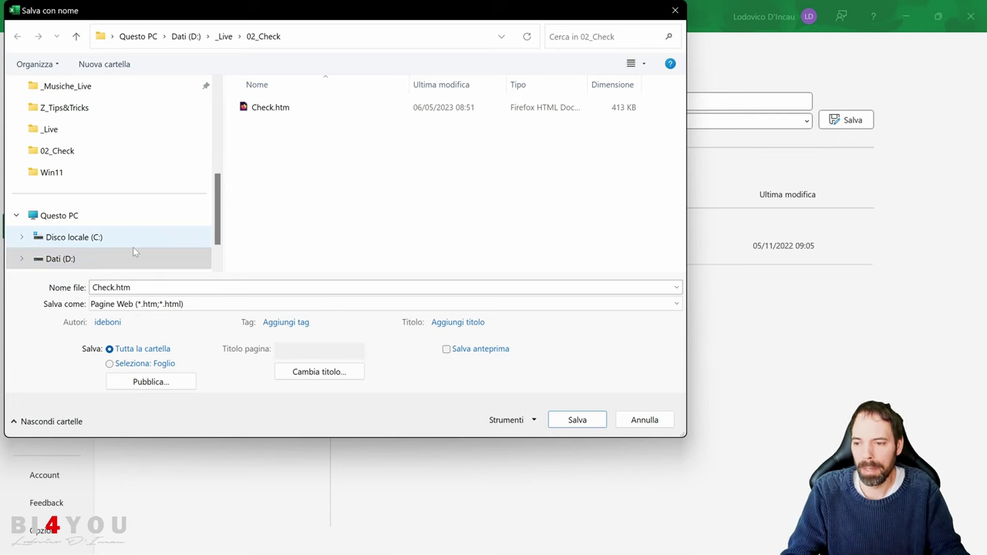
{"action": "key", "text": "super+plus"}
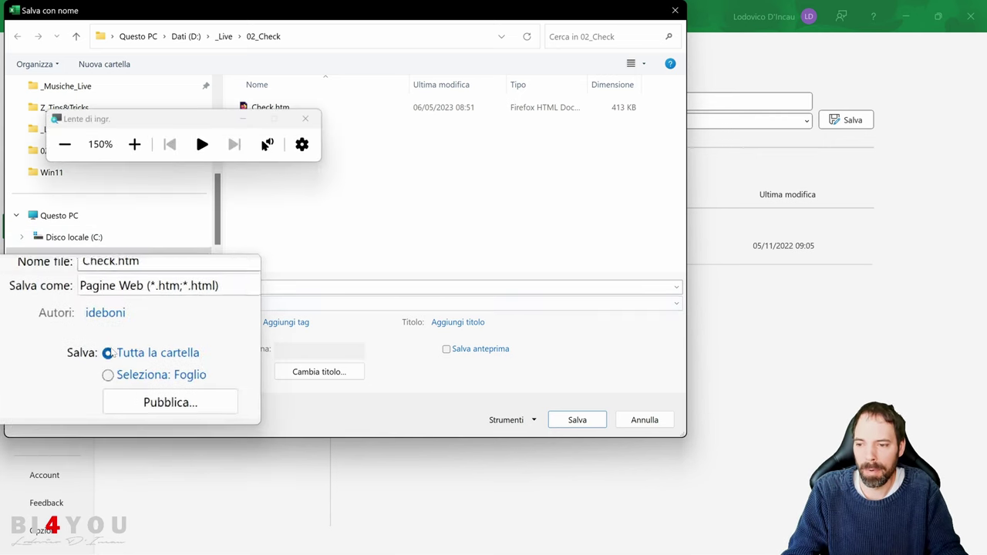
{"action": "left_click", "coordinate": [108, 364]}
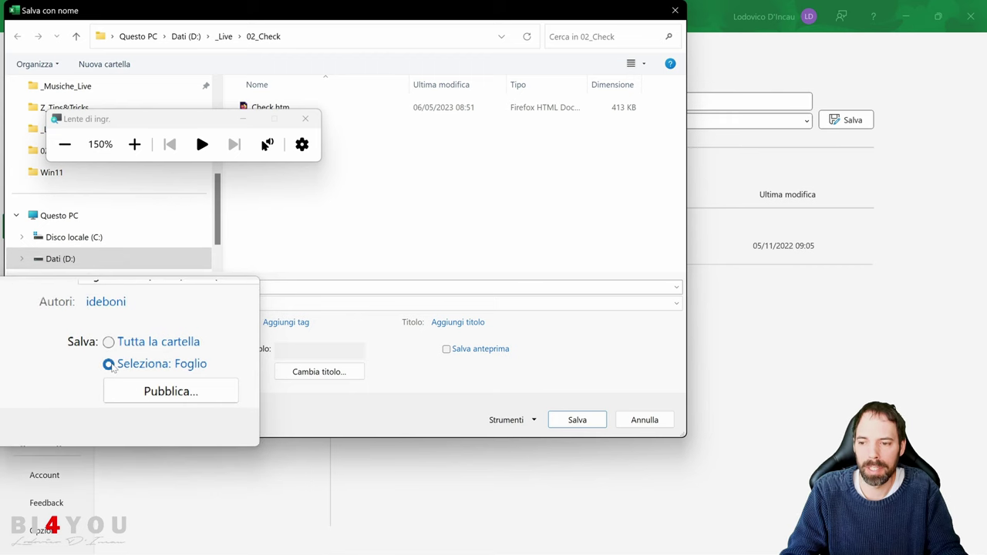
{"action": "key", "text": "super+Escape"}
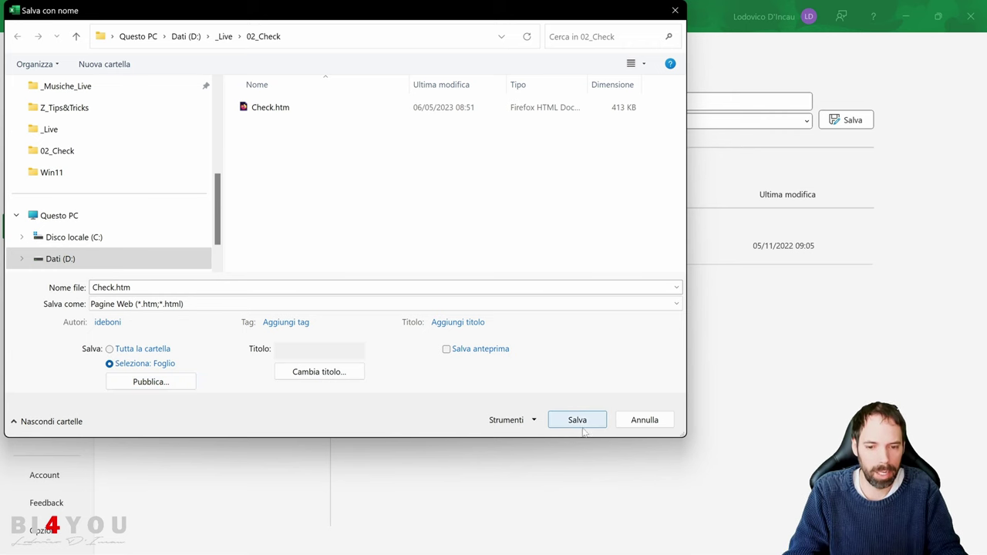
{"action": "left_click", "coordinate": [142, 384]}
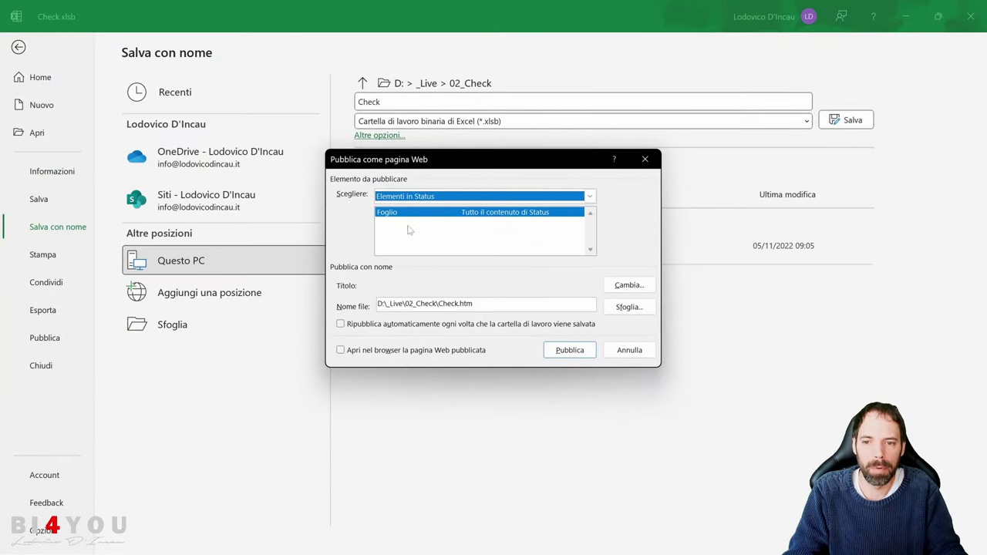
- Publish the Status sheet as Check.htm, replacing the existing file
{"action": "left_click", "coordinate": [578, 351]}
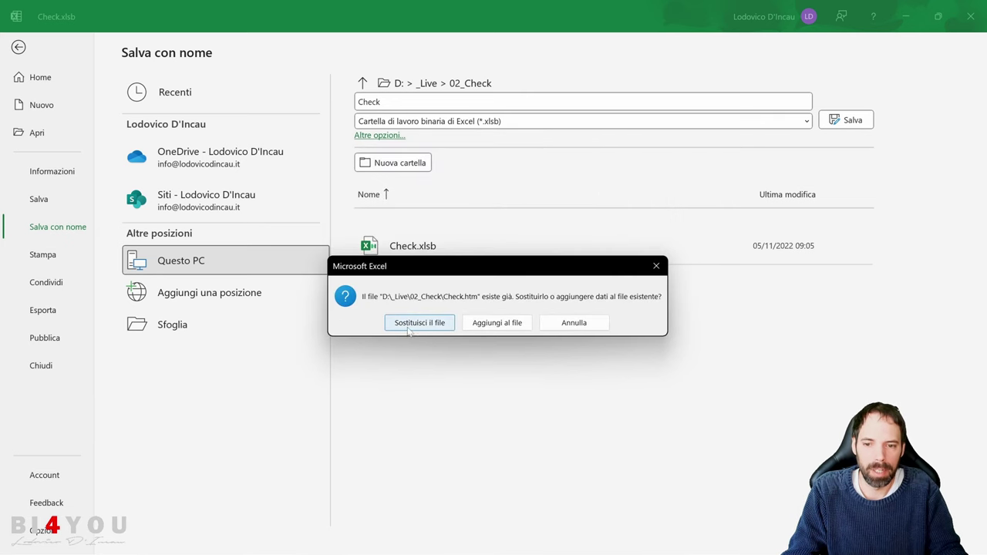
{"action": "left_click", "coordinate": [421, 322]}
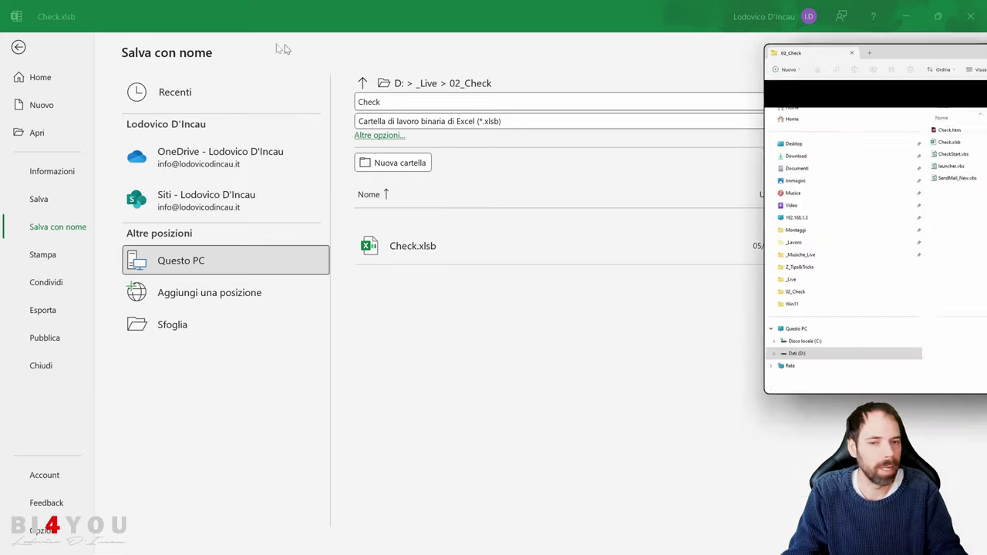
- Bring the 02_Check folder window forward and open Check.htm in Firefox
{"action": "left_click_drag", "start_coordinate": [886, 45], "coordinate": [429, 125]}
{"action": "left_click", "coordinate": [433, 198]}
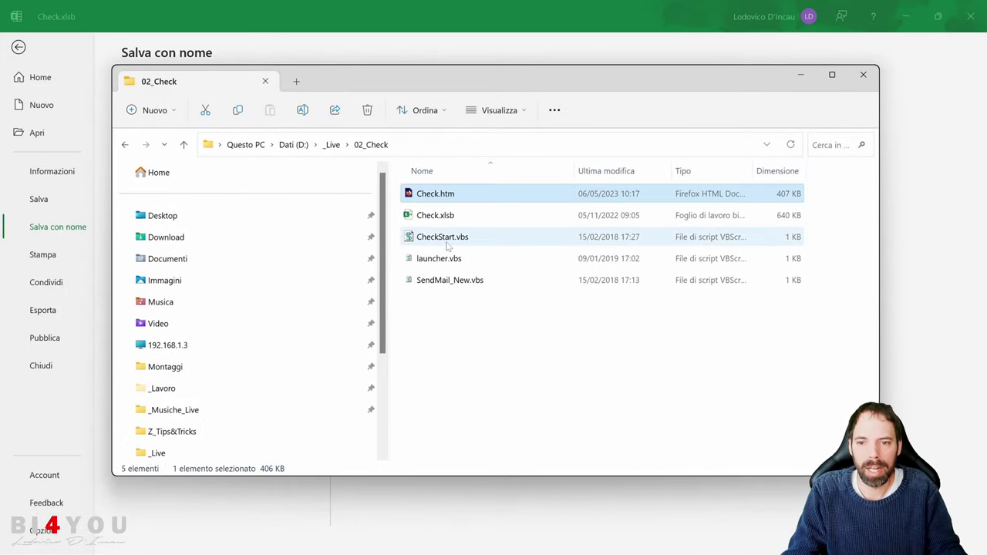
{"action": "left_click", "coordinate": [457, 353]}
{"action": "double_click", "coordinate": [435, 193]}
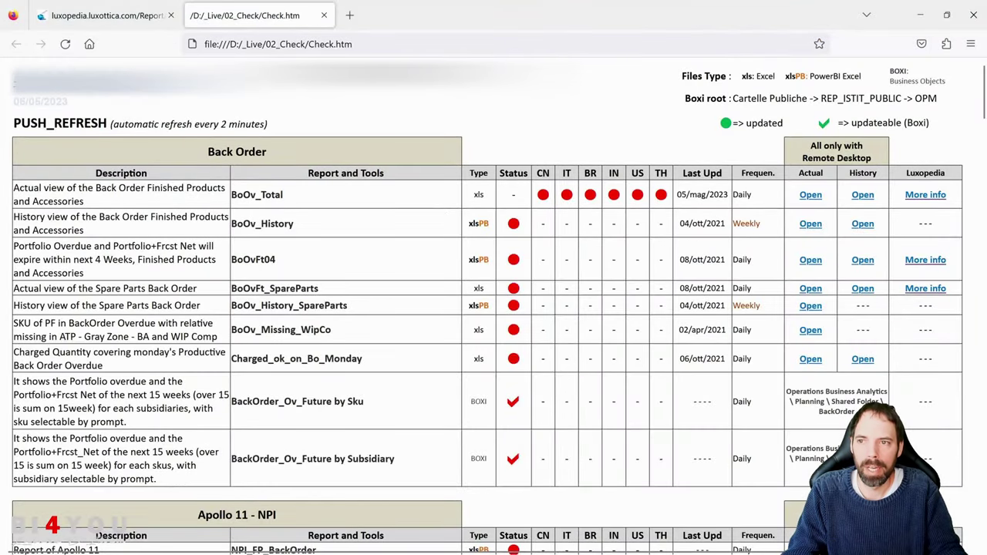
{"action": "scroll", "coordinate": [331, 198], "scroll_direction": "down", "scroll_amount": 12}
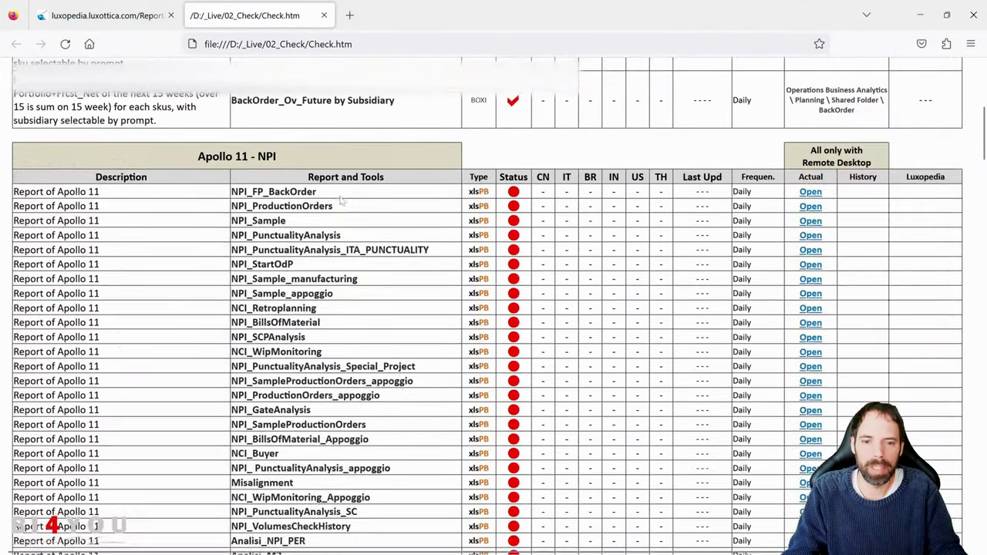
{"action": "scroll", "coordinate": [333, 198], "scroll_direction": "up", "scroll_amount": 15}
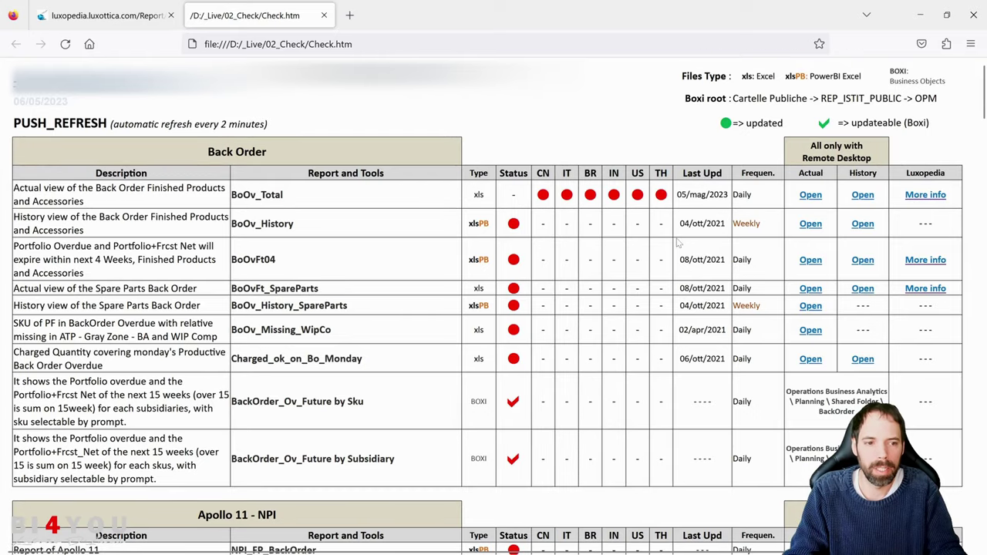
{"action": "scroll", "coordinate": [677, 243], "scroll_direction": "down", "scroll_amount": 20}
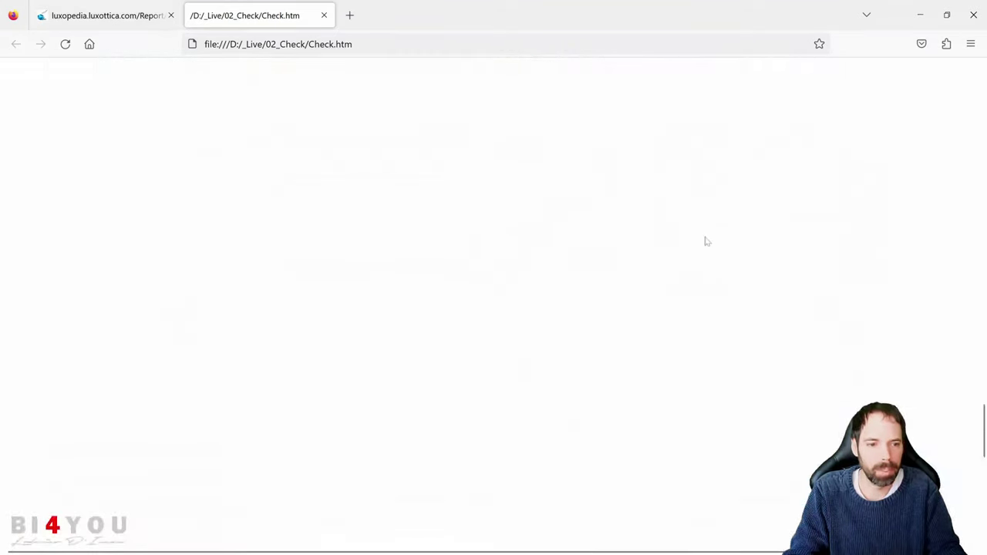
{"action": "scroll", "coordinate": [709, 238], "scroll_direction": "up", "scroll_amount": 5}
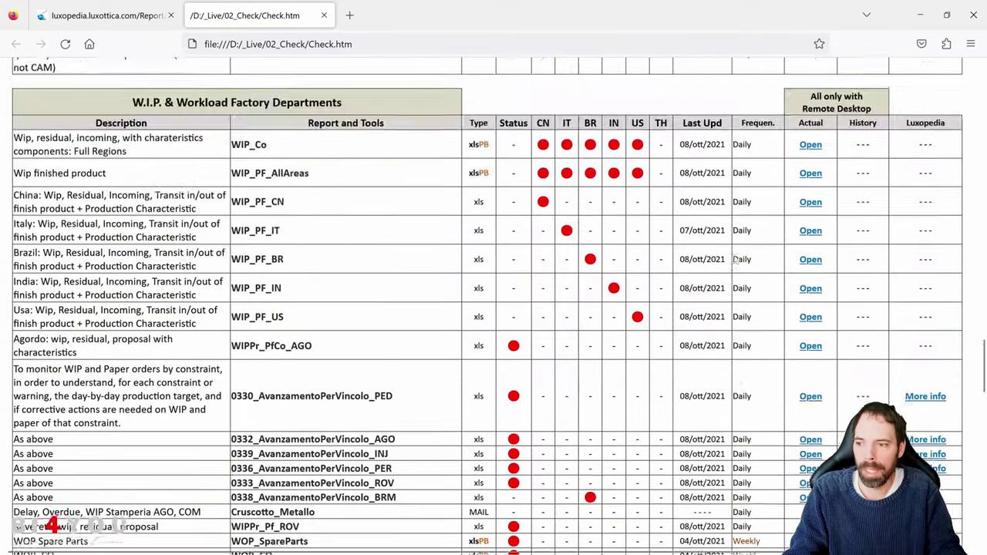
{"action": "scroll", "coordinate": [735, 260], "scroll_direction": "down", "scroll_amount": 4}
- Open the WOP SpareParts More info page and read its description and topic reference
{"action": "left_click", "coordinate": [933, 268]}
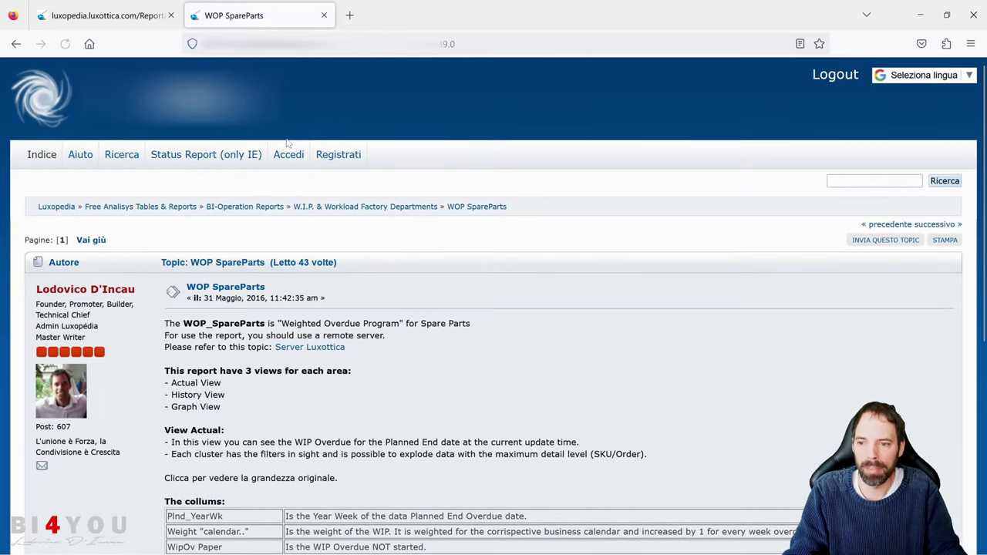
{"action": "scroll", "coordinate": [436, 362], "scroll_direction": "down", "scroll_amount": 4}
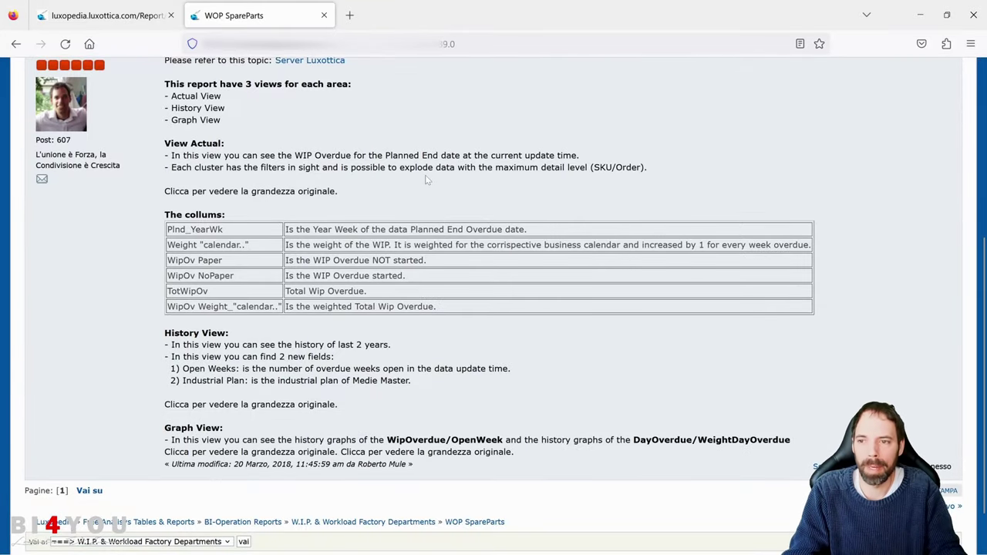
{"action": "scroll", "coordinate": [422, 179], "scroll_direction": "up", "scroll_amount": 1}
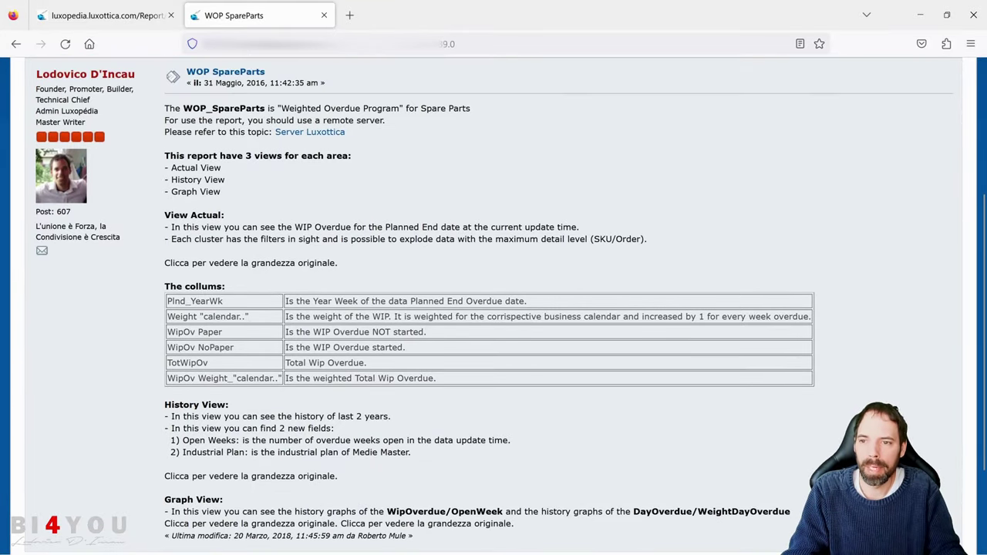
{"action": "left_click_drag", "start_coordinate": [182, 108], "coordinate": [340, 258]}
{"action": "left_click", "coordinate": [339, 260]}
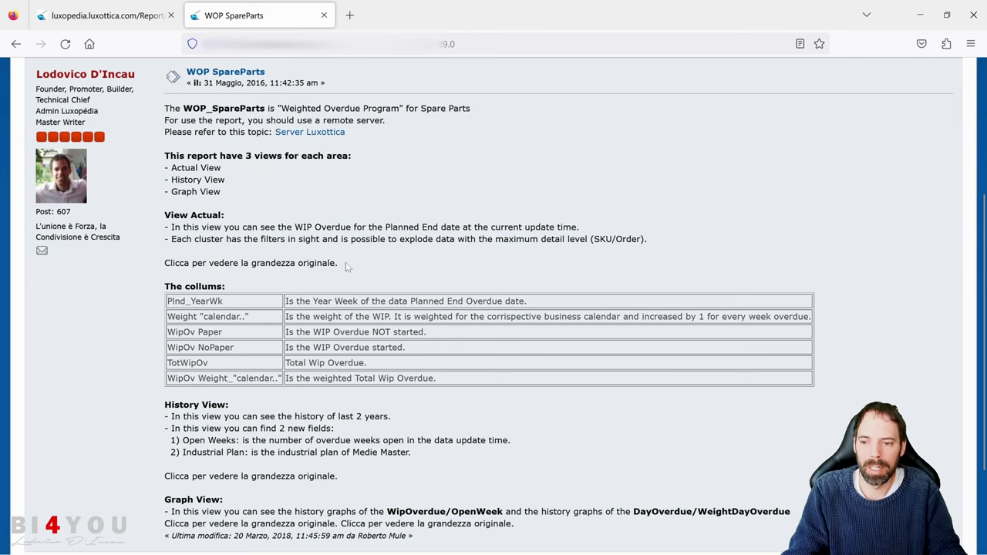
{"action": "scroll", "coordinate": [346, 266], "scroll_direction": "down", "scroll_amount": 2}
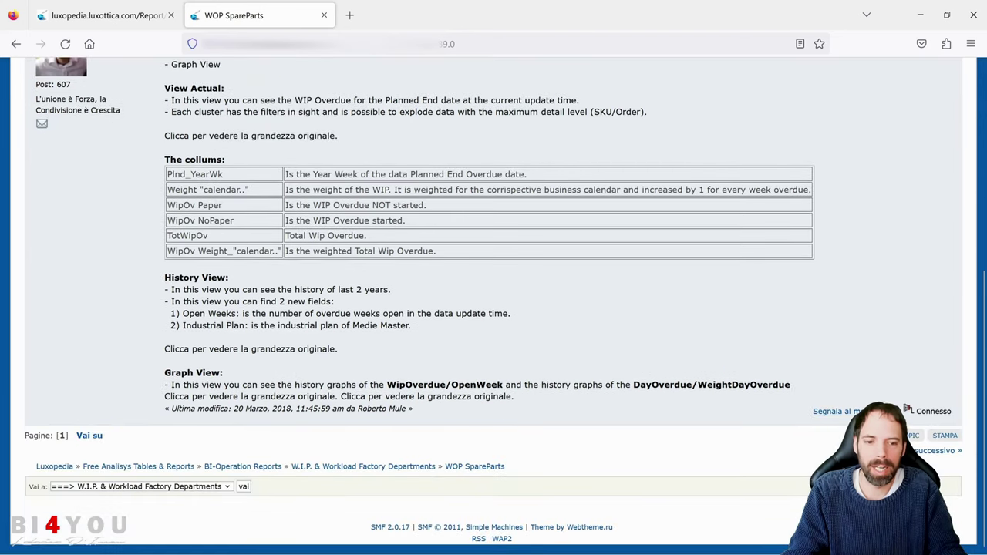
{"action": "scroll", "coordinate": [494, 308], "scroll_direction": "up", "scroll_amount": 3}
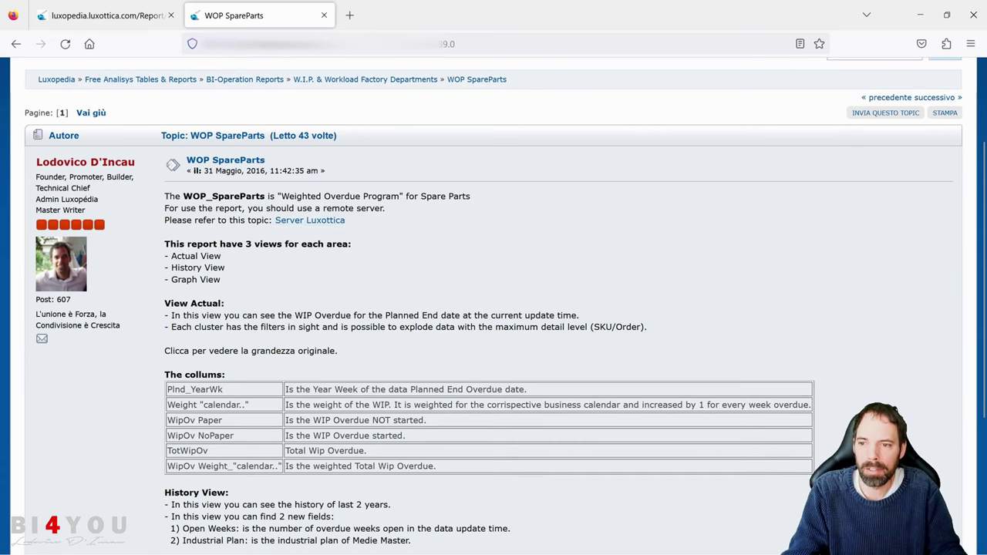
{"action": "left_click_drag", "start_coordinate": [168, 220], "coordinate": [232, 220]}
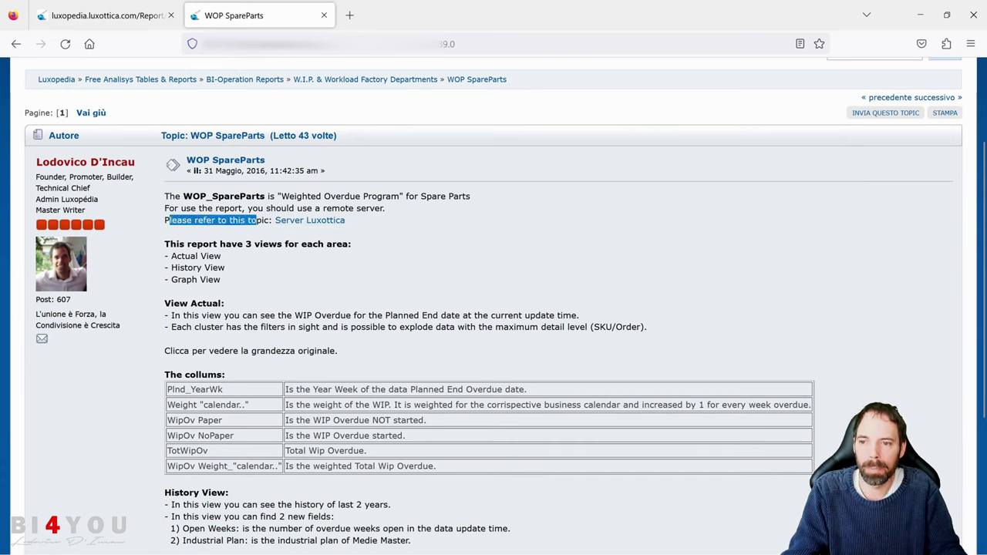
{"action": "left_click", "coordinate": [262, 219]}
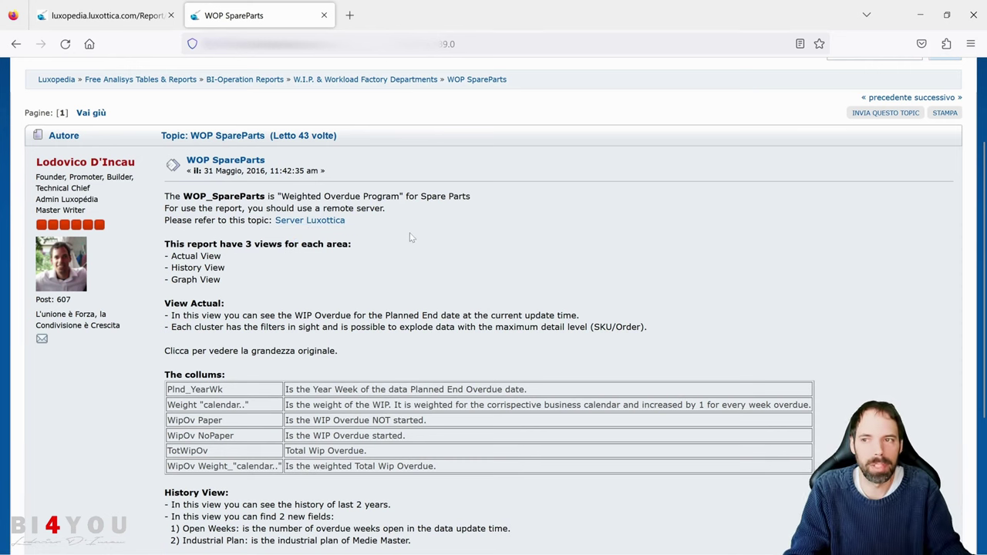
- Go back to the Check.htm report, then return to Excel's Save As screen
{"action": "key", "text": "alt+Left"}
{"action": "scroll", "coordinate": [412, 319], "scroll_direction": "up", "scroll_amount": 15}
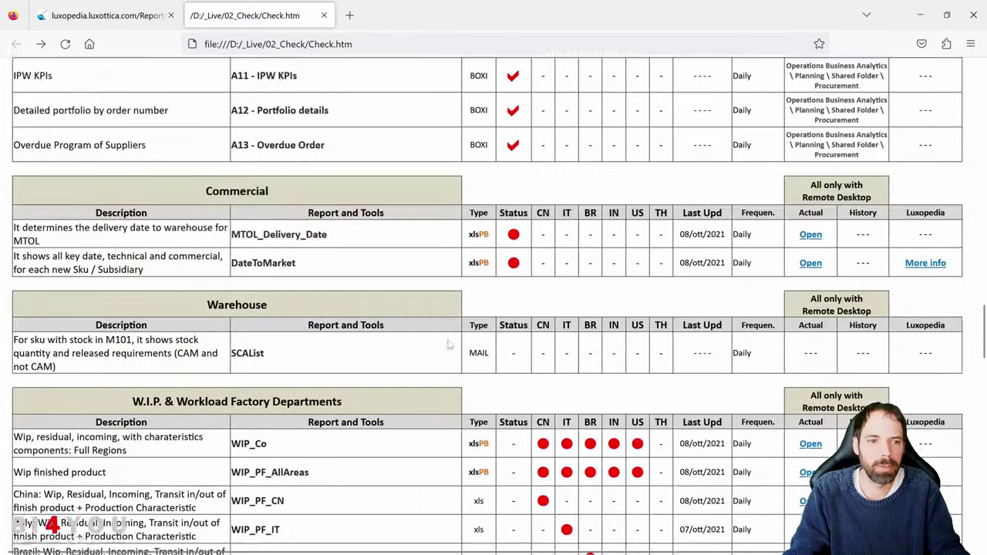
{"action": "scroll", "coordinate": [443, 333], "scroll_direction": "up", "scroll_amount": 12}
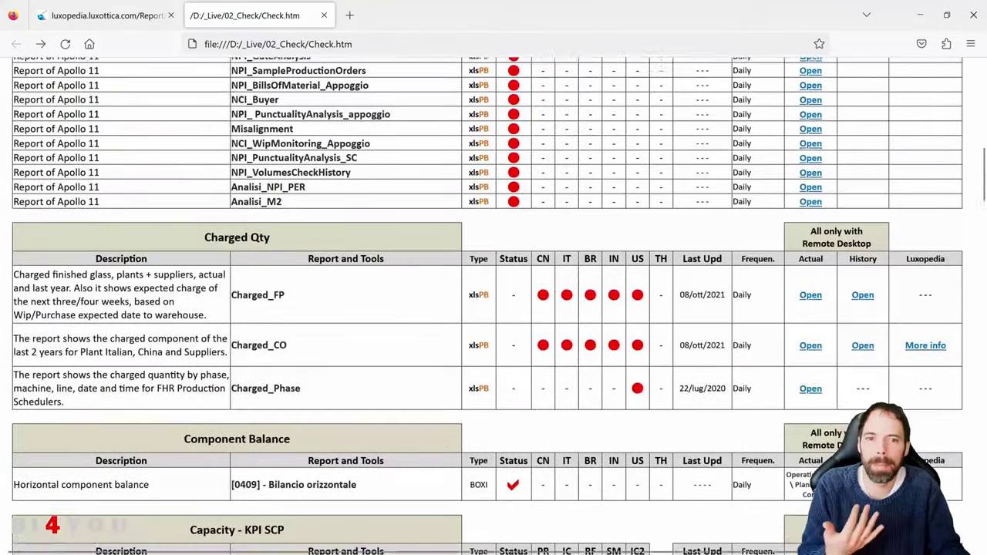
{"action": "scroll", "coordinate": [444, 334], "scroll_direction": "up", "scroll_amount": 5}
{"action": "scroll", "coordinate": [365, 262], "scroll_direction": "up", "scroll_amount": 5}
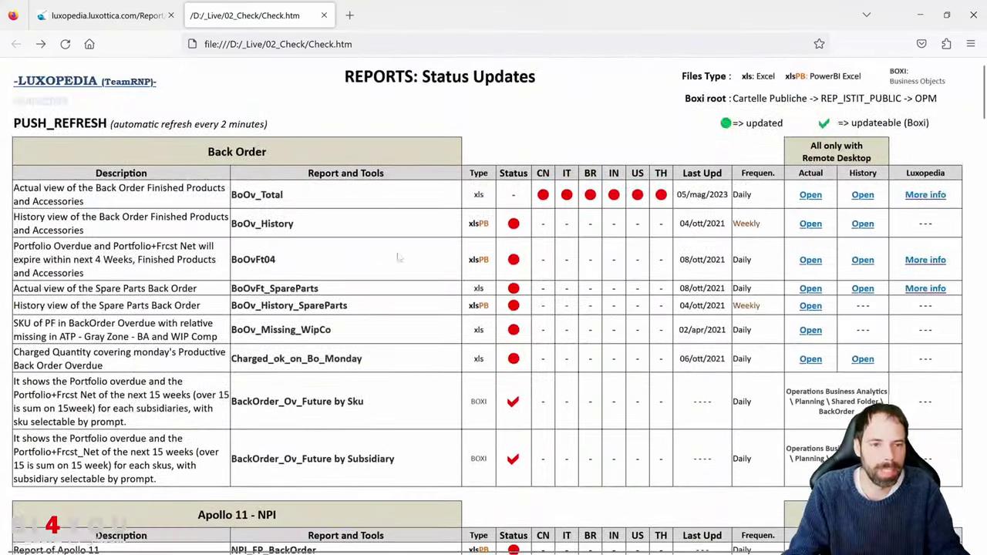
{"action": "key", "text": "alt+Tab"}
{"action": "key", "text": "Tab"}
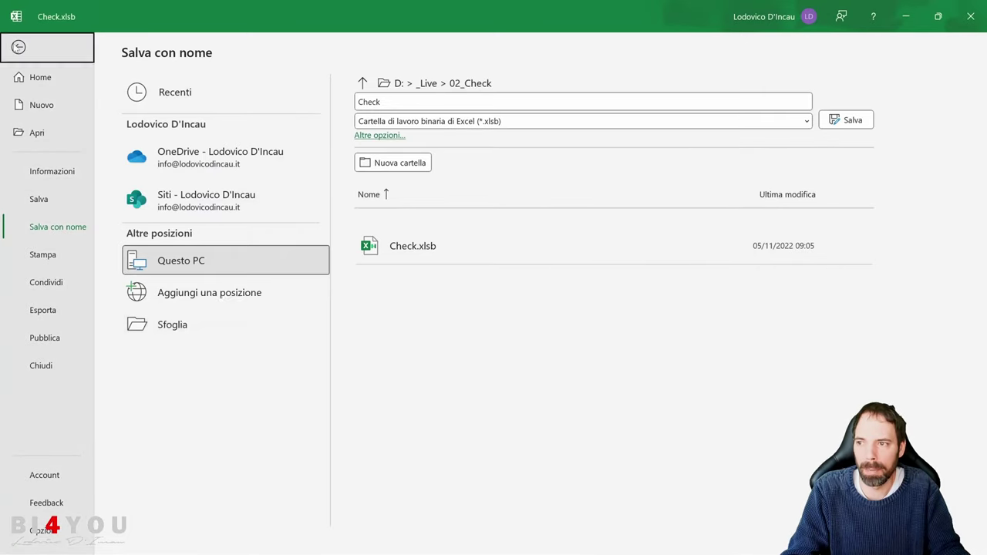
- Leave Save As and review the link address of the Open hyperlink in N6
{"action": "left_click", "coordinate": [19, 47]}
{"action": "right_click", "coordinate": [695, 265]}
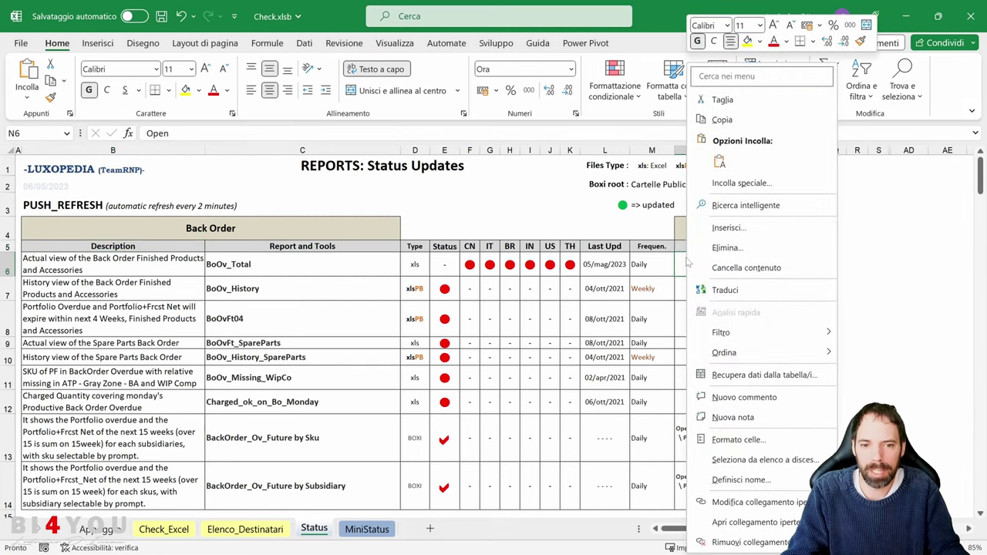
{"action": "left_click", "coordinate": [726, 502]}
{"action": "left_click_drag", "start_coordinate": [786, 382], "coordinate": [510, 104]}
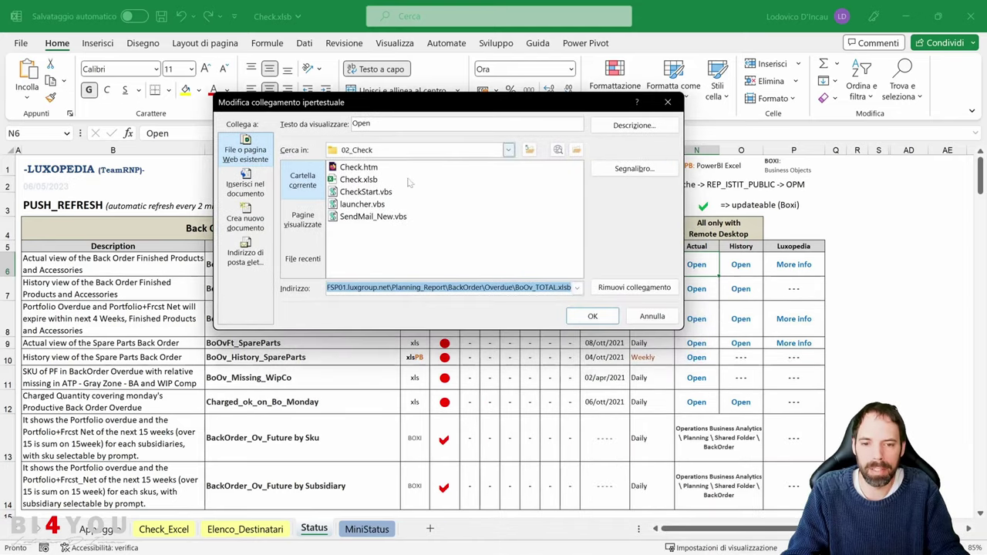
{"action": "left_click", "coordinate": [502, 288]}
{"action": "mouse_move", "coordinate": [572, 287]}
{"action": "left_mouse_down"}
{"action": "mouse_move", "coordinate": [327, 288]}
{"action": "mouse_move", "coordinate": [572, 288]}
{"action": "left_mouse_up"}
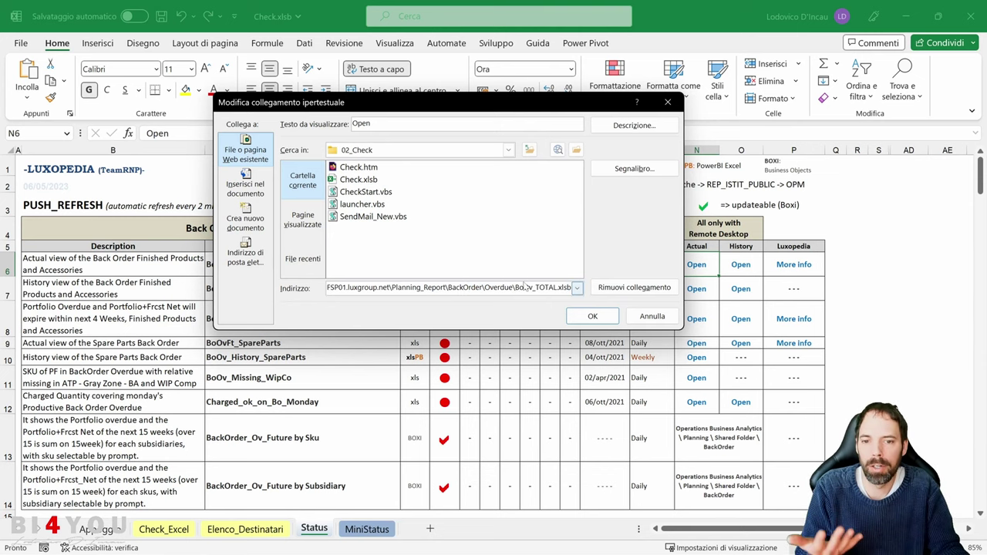
{"action": "left_click", "coordinate": [589, 318]}
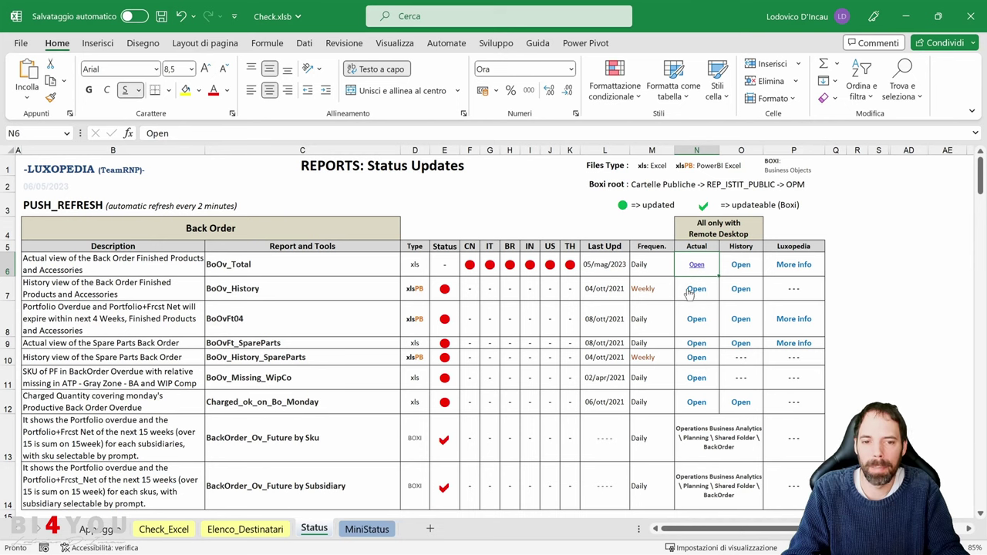
- Remove the underline from the Open text in N6 and make it red
{"action": "left_click", "coordinate": [643, 292]}
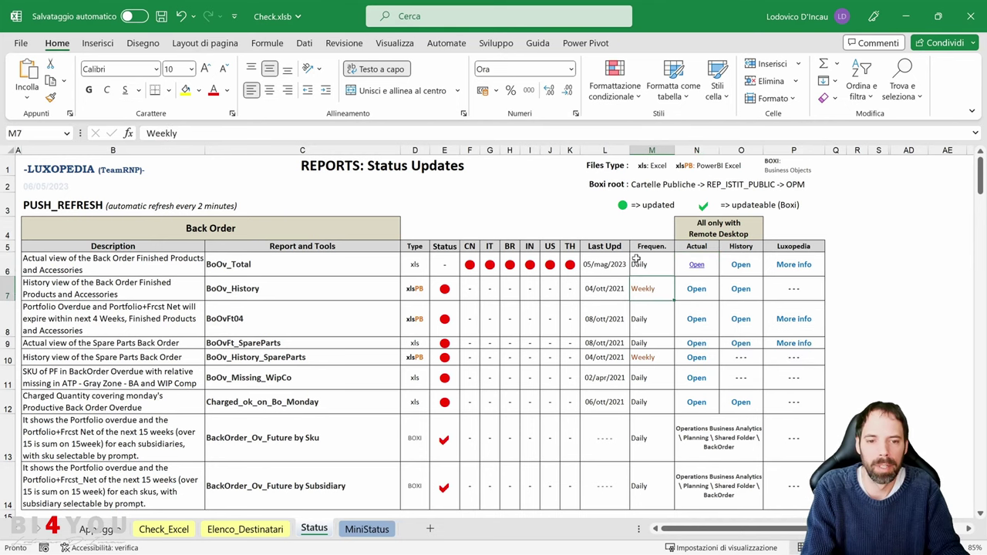
{"action": "key", "text": "Right"}
{"action": "key", "text": "Up"}
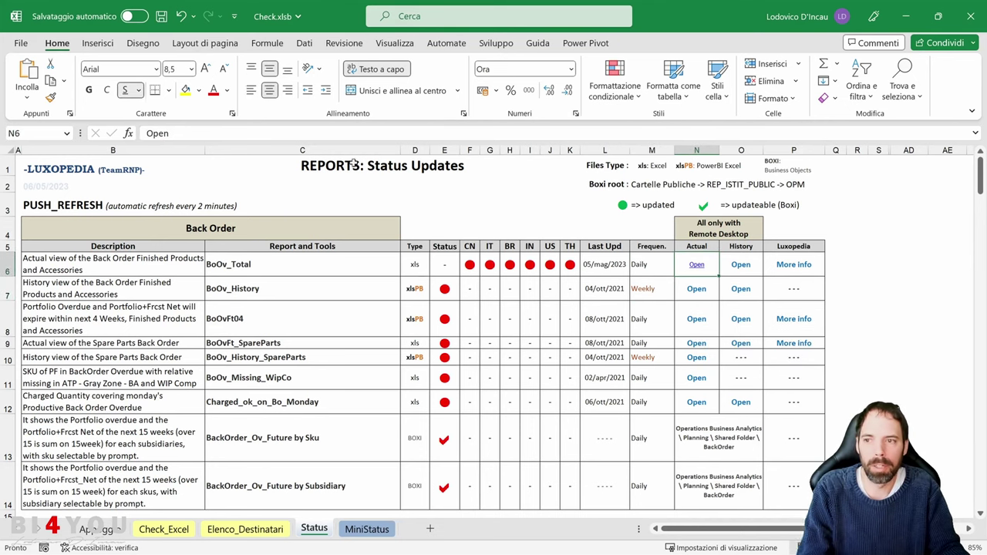
{"action": "left_click", "coordinate": [124, 92]}
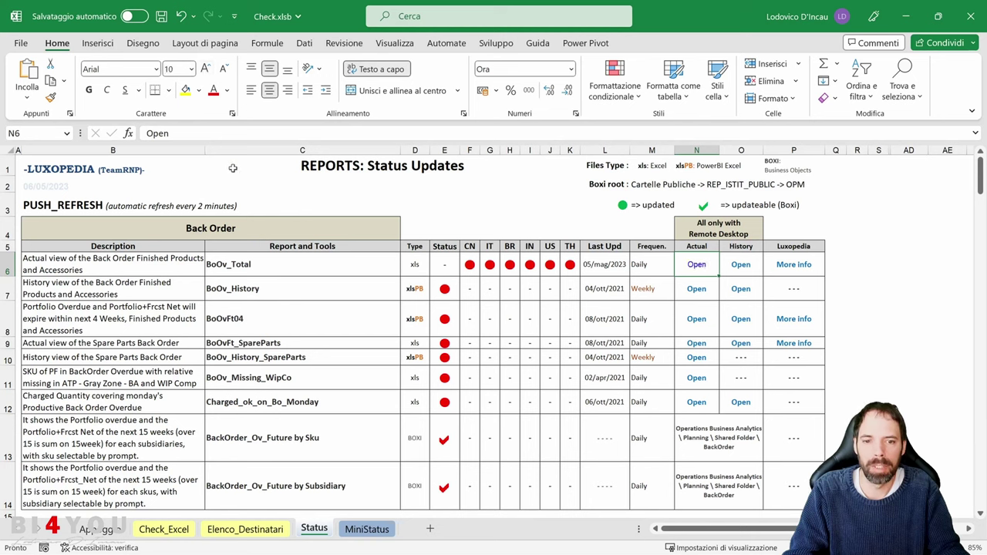
{"action": "left_click", "coordinate": [216, 92]}
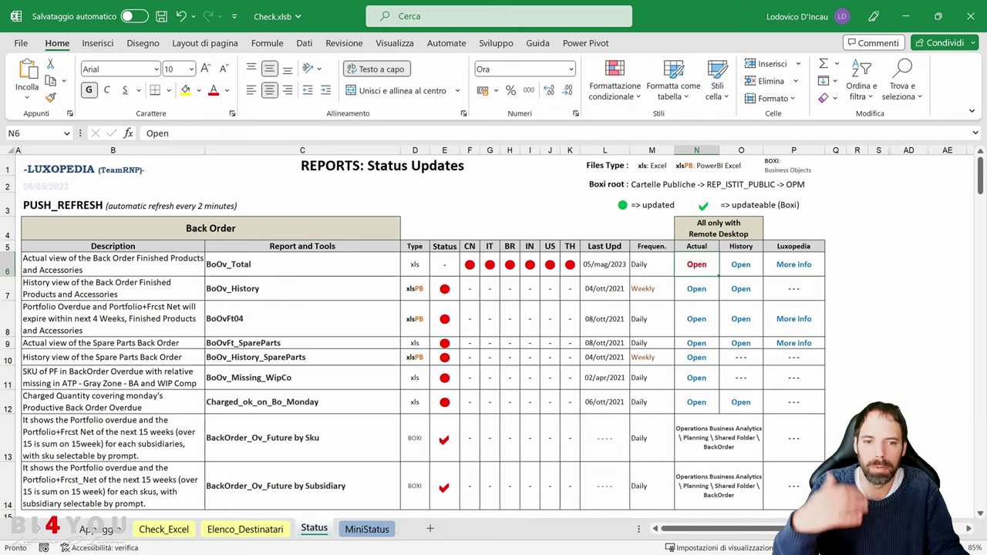
- Review the More info hyperlink in P6 and close it unchanged
{"action": "right_click", "coordinate": [776, 265]}
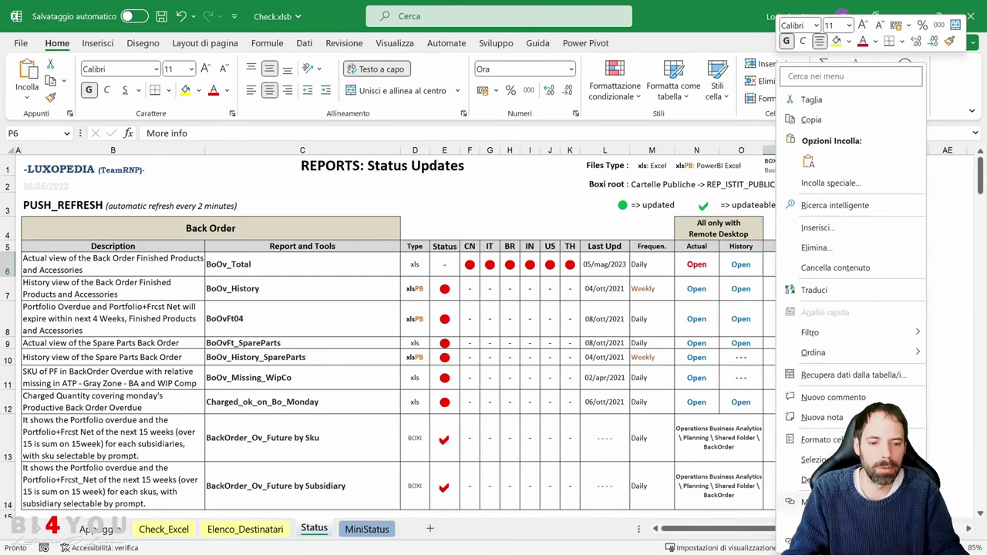
{"action": "left_click", "coordinate": [809, 501]}
{"action": "left_click_drag", "start_coordinate": [746, 337], "coordinate": [485, 172]}
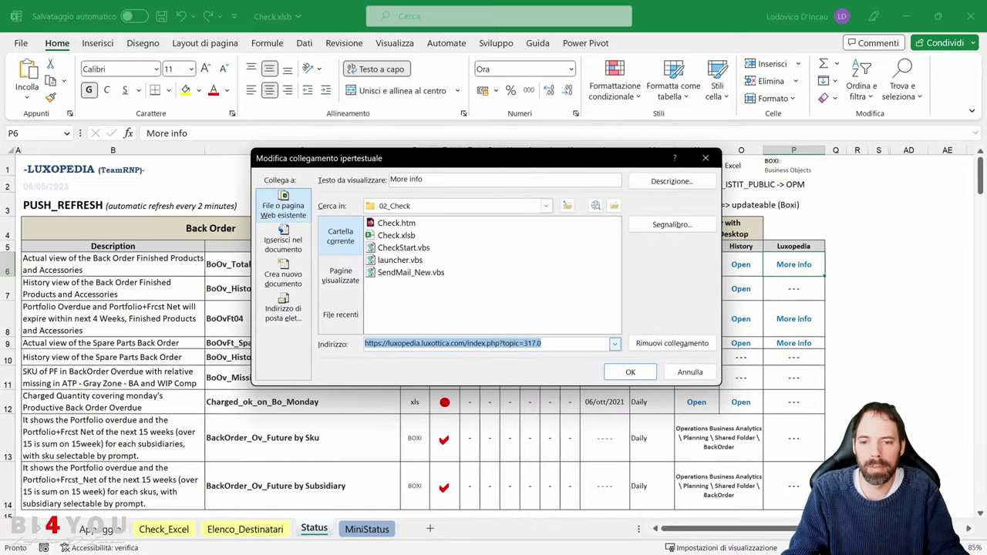
{"action": "left_click", "coordinate": [685, 376]}
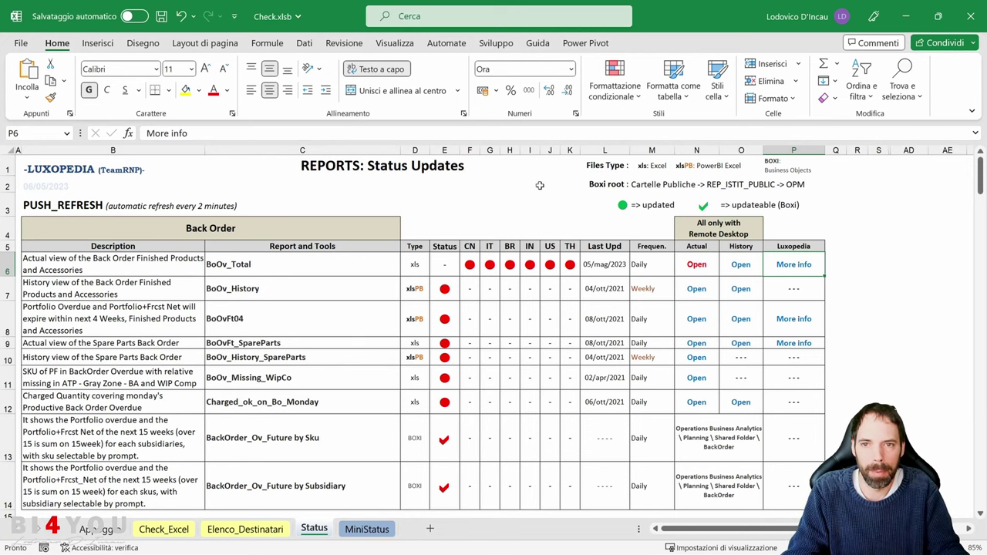
- Open Check.htm from the 02_Check folder in Notepad++
{"action": "key", "text": "alt+Tab"}
{"action": "key", "text": "alt+Tab"}
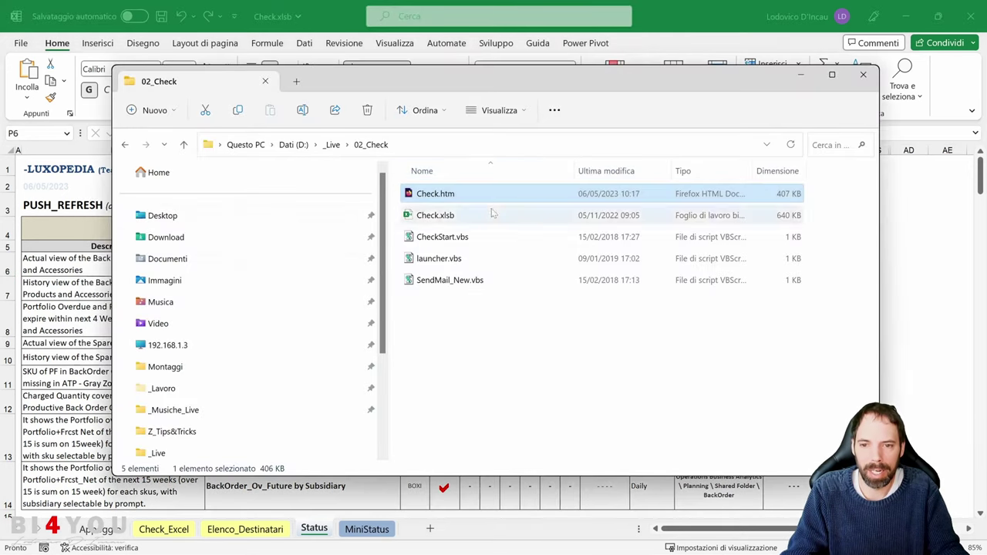
{"action": "right_click", "coordinate": [429, 197]}
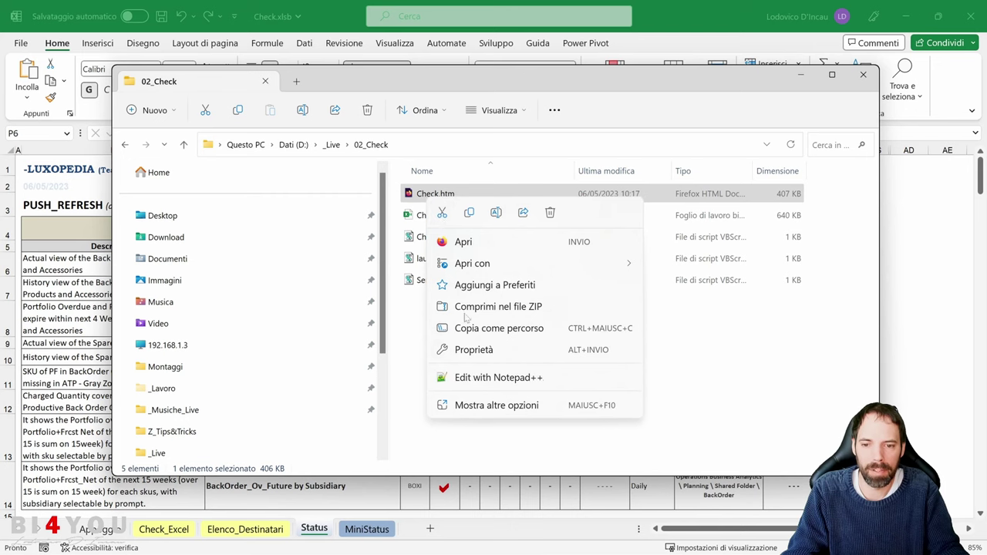
{"action": "left_click", "coordinate": [466, 377]}
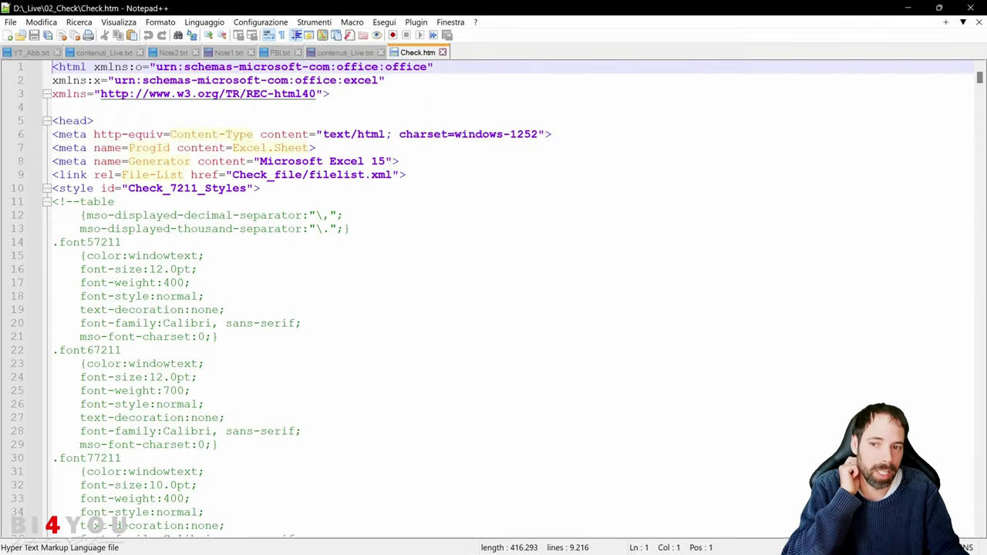
{"action": "left_click", "coordinate": [350, 228]}
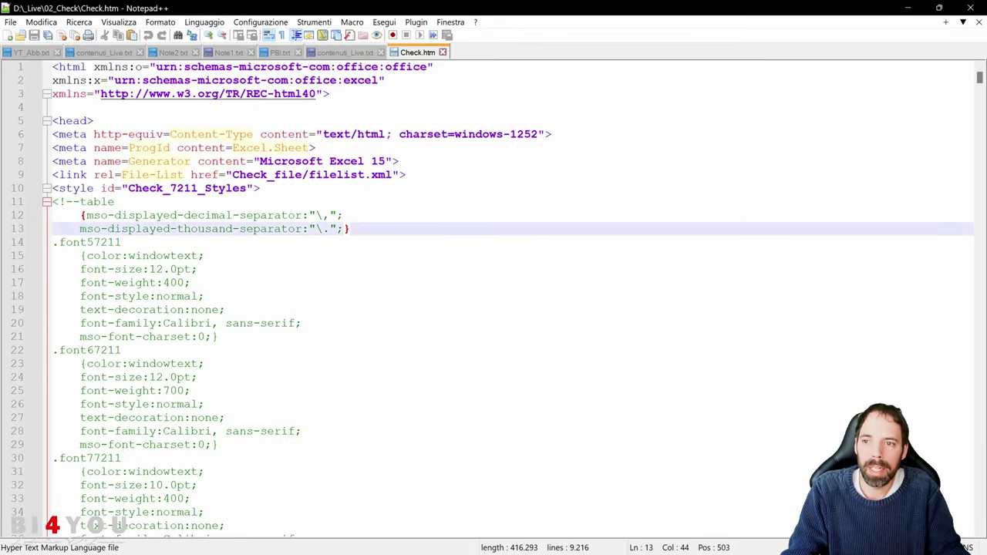
- Scroll Check.htm down to line 9090 near its end, close the file and minimize Notepad++
{"action": "scroll", "coordinate": [493, 295], "scroll_direction": "down", "scroll_amount": 20}
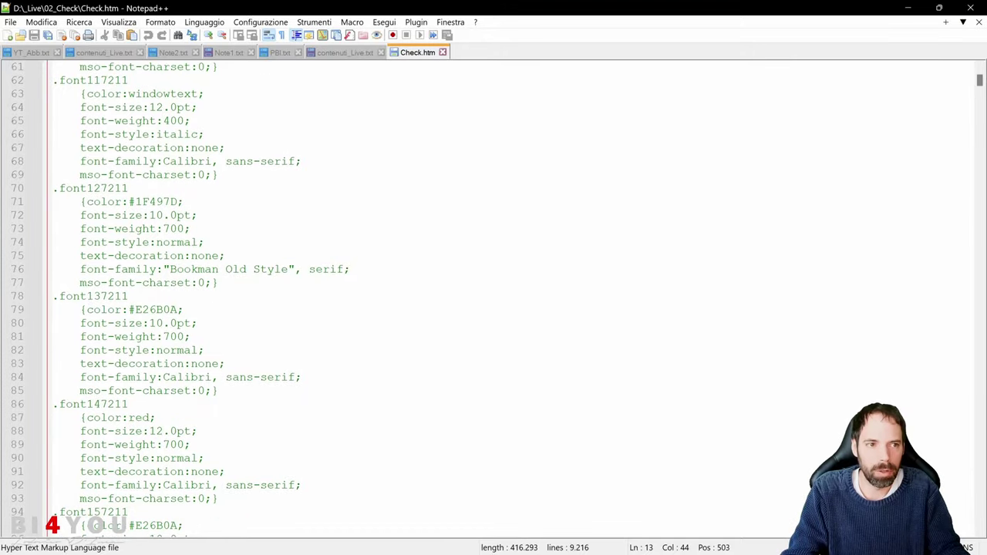
{"action": "left_click_drag", "start_coordinate": [980, 85], "coordinate": [979, 513]}
{"action": "left_click", "coordinate": [254, 309]}
{"action": "left_click", "coordinate": [254, 215]}
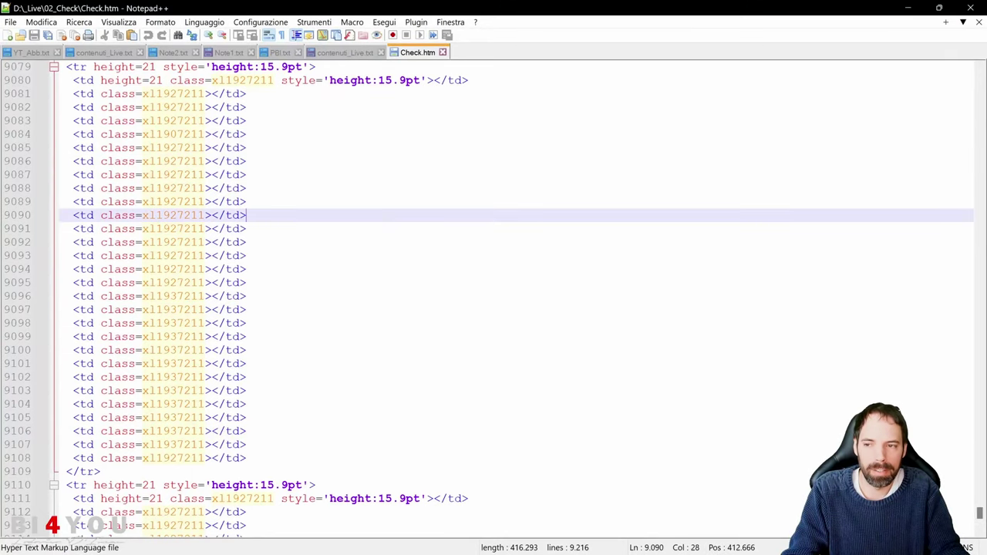
{"action": "left_click", "coordinate": [443, 51]}
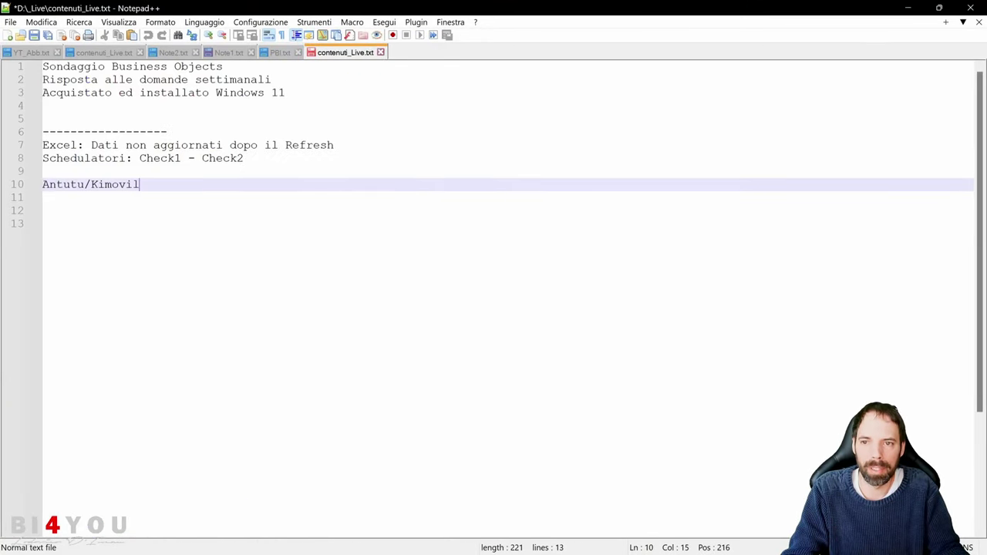
{"action": "left_click", "coordinate": [908, 8]}
- Insert a blank row 7 above BoOv_History and paste the copied row into B7
{"action": "left_click", "coordinate": [16, 287]}
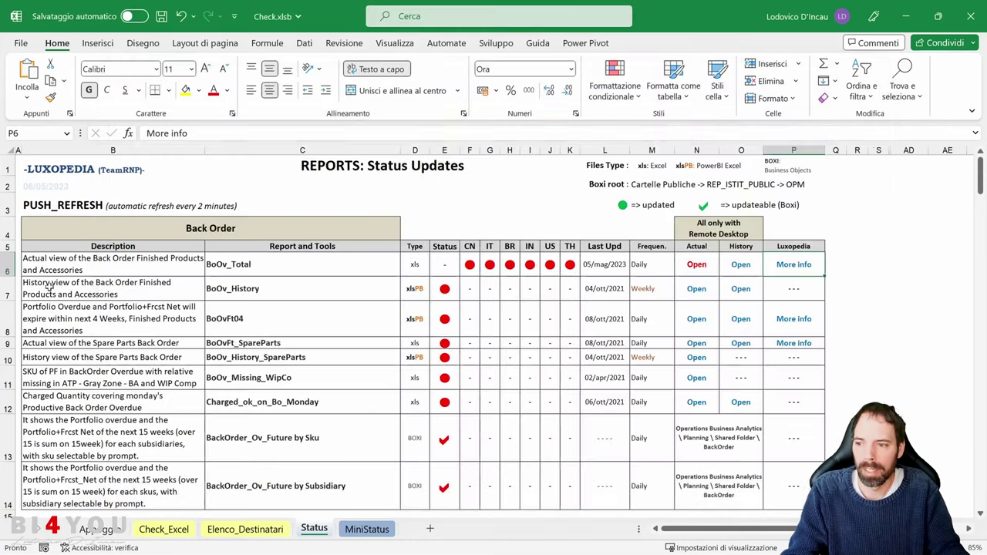
{"action": "right_click", "coordinate": [16, 287]}
{"action": "left_click", "coordinate": [40, 399]}
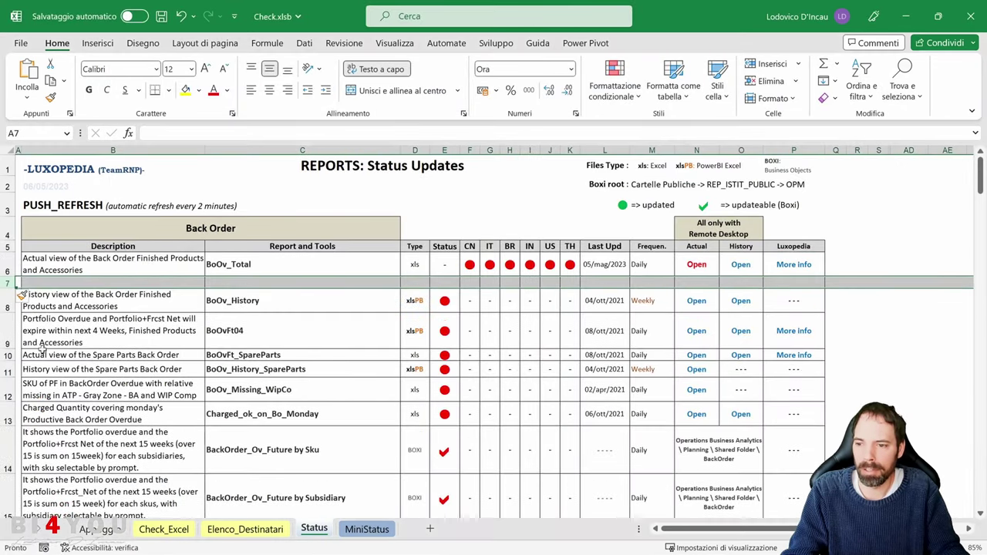
{"action": "left_click", "coordinate": [176, 287]}
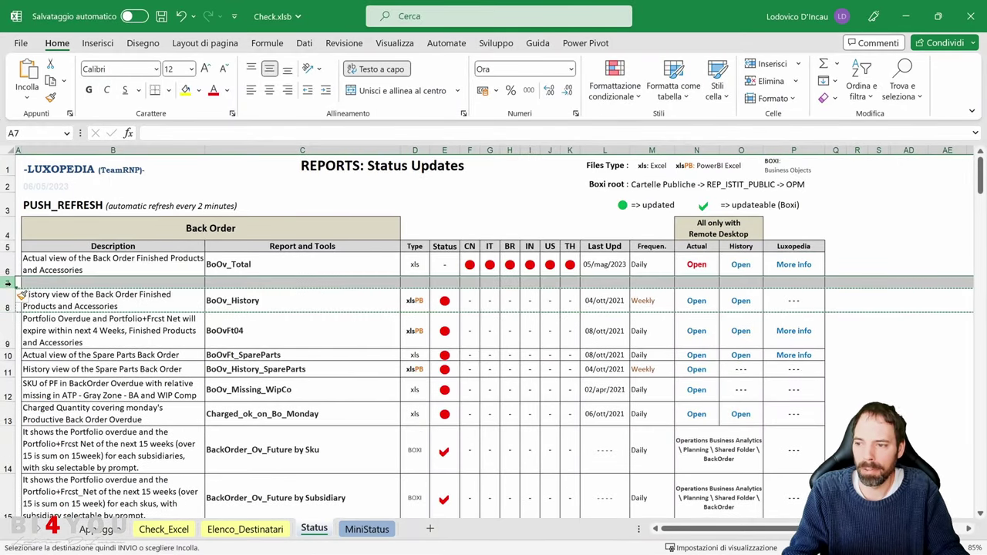
{"action": "key", "text": "ctrl+v"}
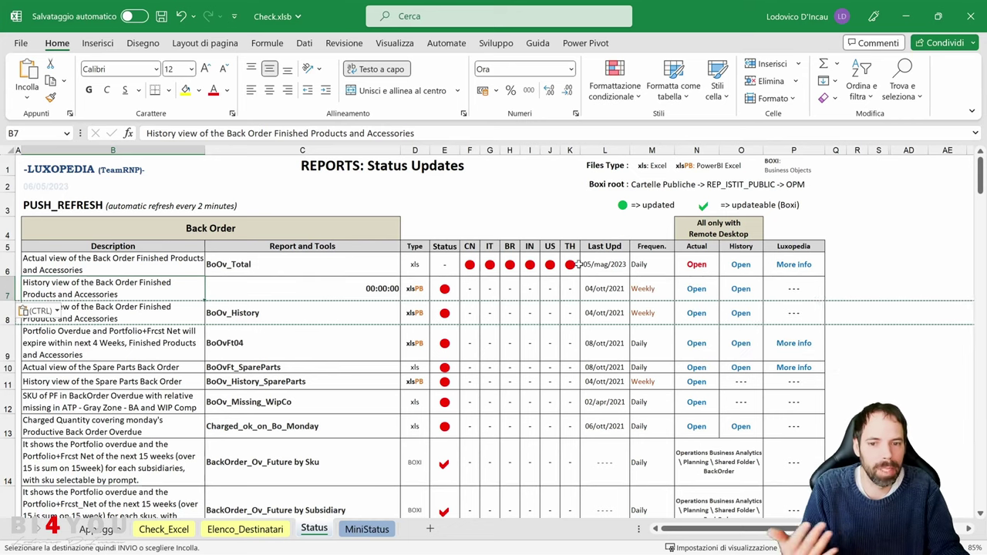
- Inspect BoOv_Total's BR status cell and C6 formula, then look at the Dati tab and first sheet
{"action": "left_click", "coordinate": [503, 266]}
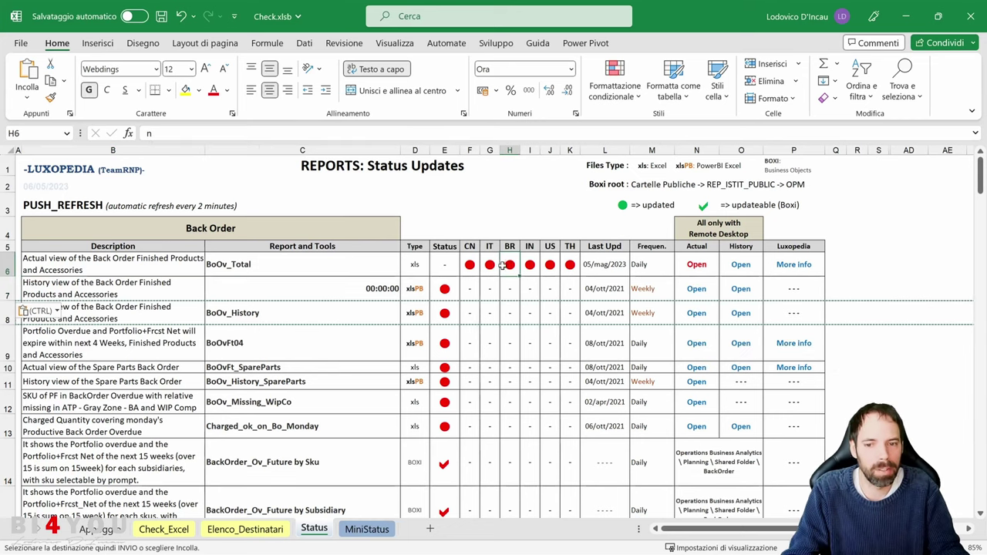
{"action": "left_click", "coordinate": [337, 262]}
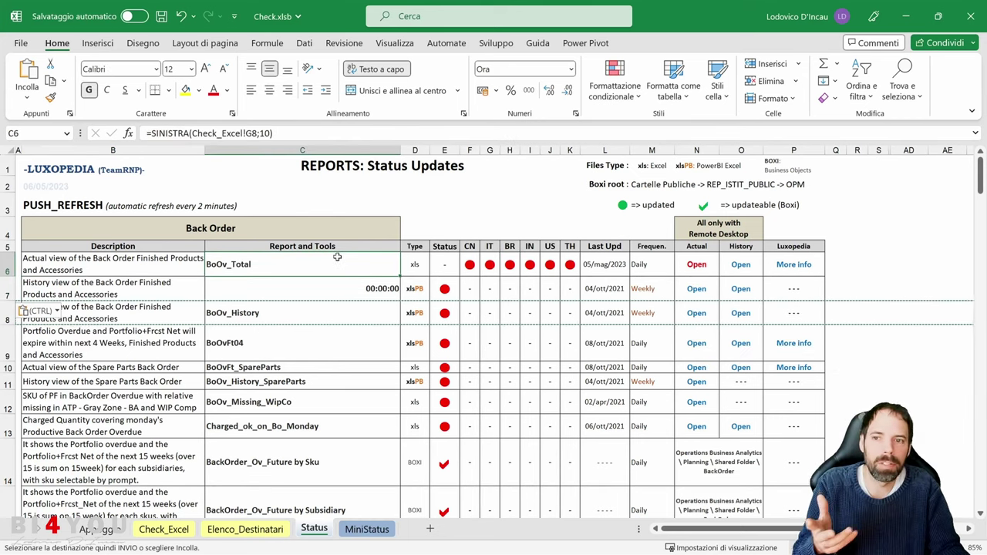
{"action": "left_click", "coordinate": [305, 43]}
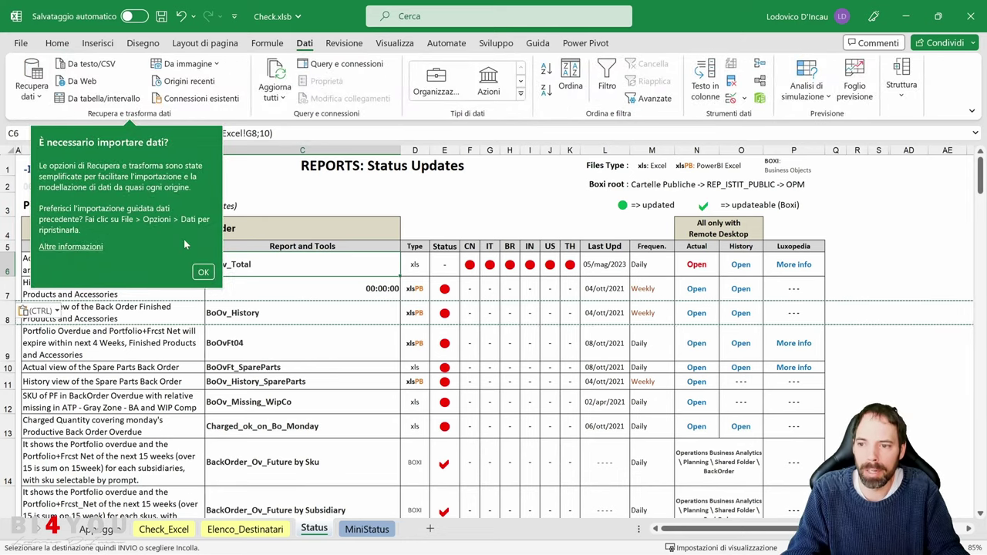
{"action": "left_click", "coordinate": [203, 271]}
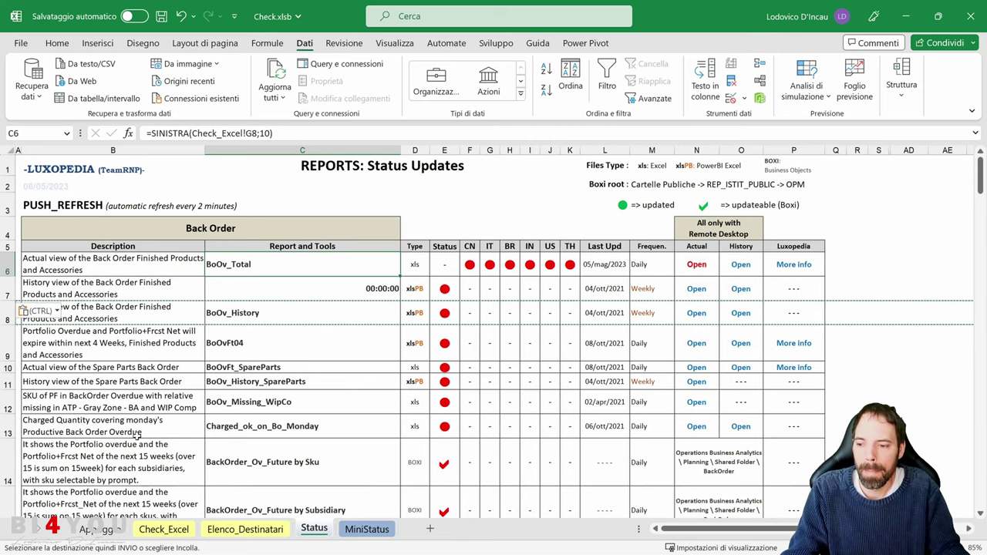
{"action": "left_click", "coordinate": [99, 529]}
- Review the report list in A3:D30 and the event-log tables, then return to the Status sheet
{"action": "left_click_drag", "start_coordinate": [44, 185], "coordinate": [361, 467]}
{"action": "scroll", "coordinate": [126, 308], "scroll_direction": "down", "scroll_amount": 4}
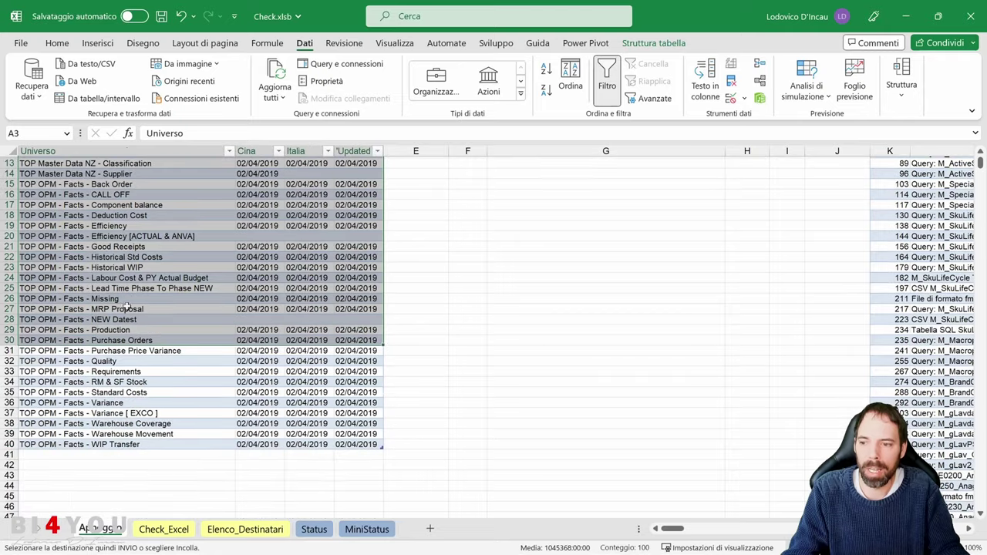
{"action": "left_click", "coordinate": [295, 290]}
{"action": "left_click", "coordinate": [105, 267]}
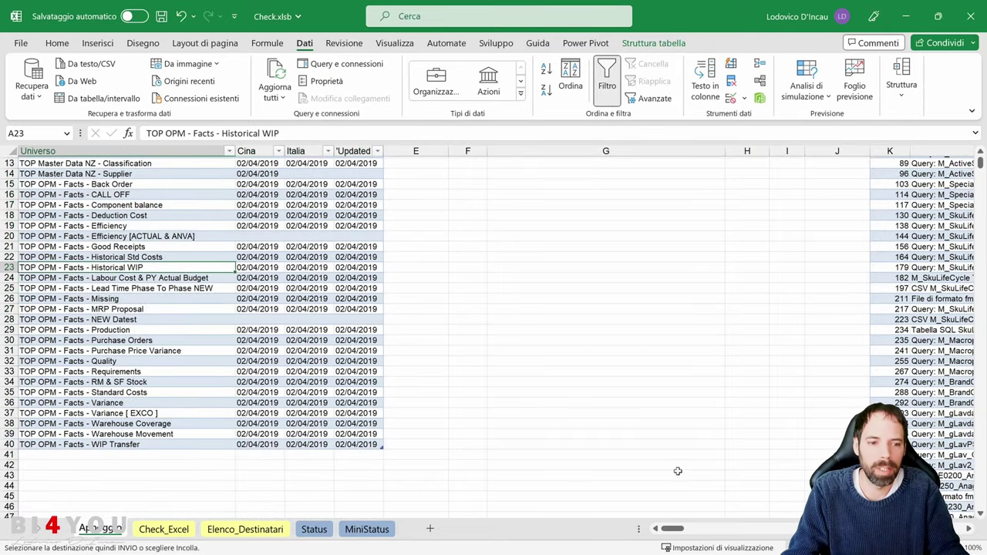
{"action": "scroll", "coordinate": [676, 532], "scroll_direction": "right", "scroll_amount": 10}
{"action": "scroll", "coordinate": [694, 405], "scroll_direction": "up", "scroll_amount": 4}
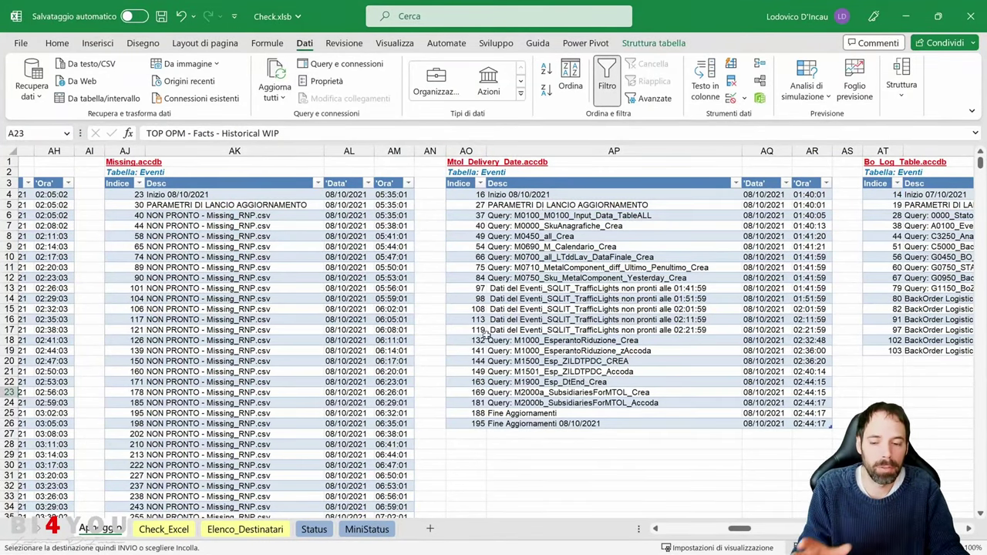
{"action": "left_click", "coordinate": [313, 529]}
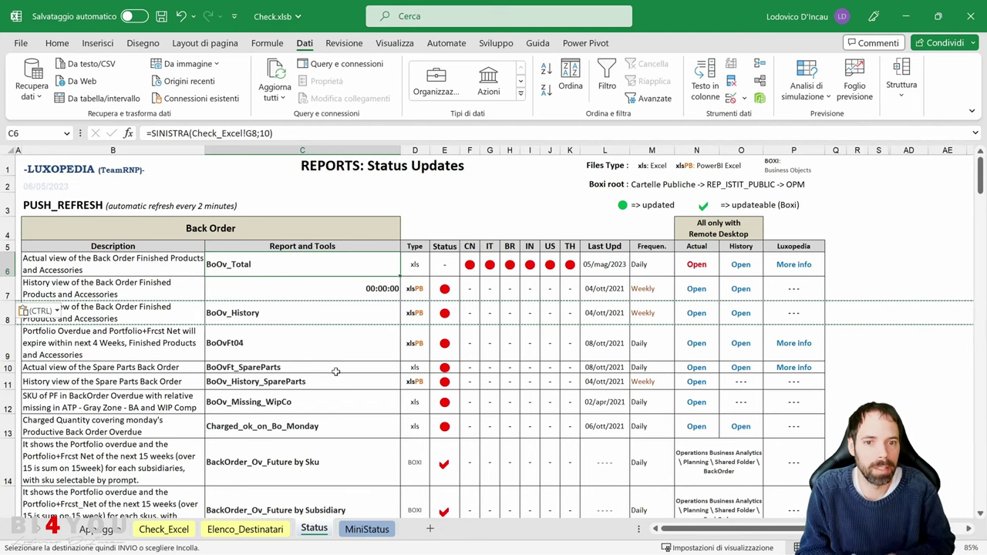
- Cancel the pending row copy and bring up the live Luxopedia report page in Firefox
{"action": "left_click", "coordinate": [166, 246]}
{"action": "key", "text": "Escape"}
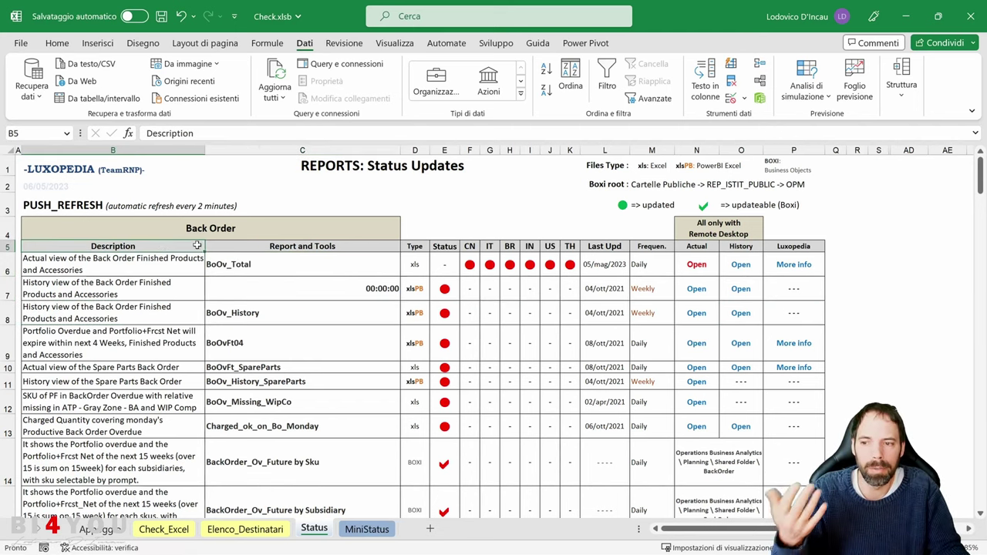
{"action": "left_click", "coordinate": [193, 228]}
{"action": "left_click", "coordinate": [173, 245]}
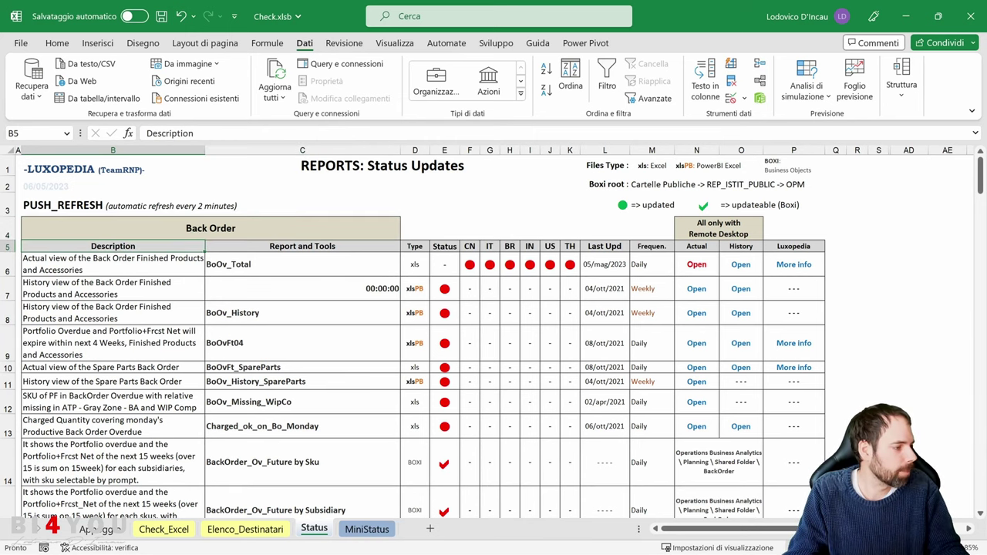
{"action": "key", "text": "alt+Tab"}
{"action": "left_click", "coordinate": [121, 23]}
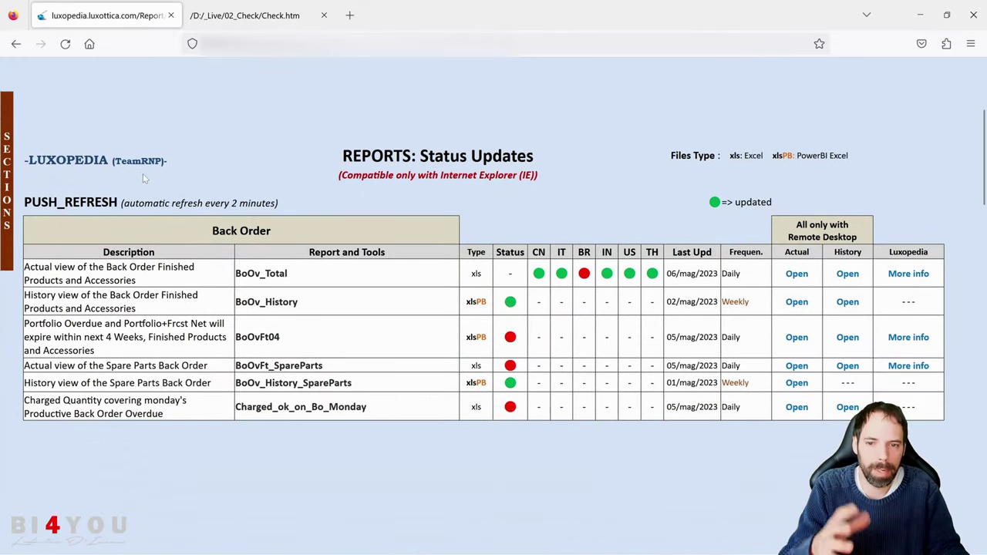
{"action": "scroll", "coordinate": [174, 161], "scroll_direction": "down", "scroll_amount": 1}
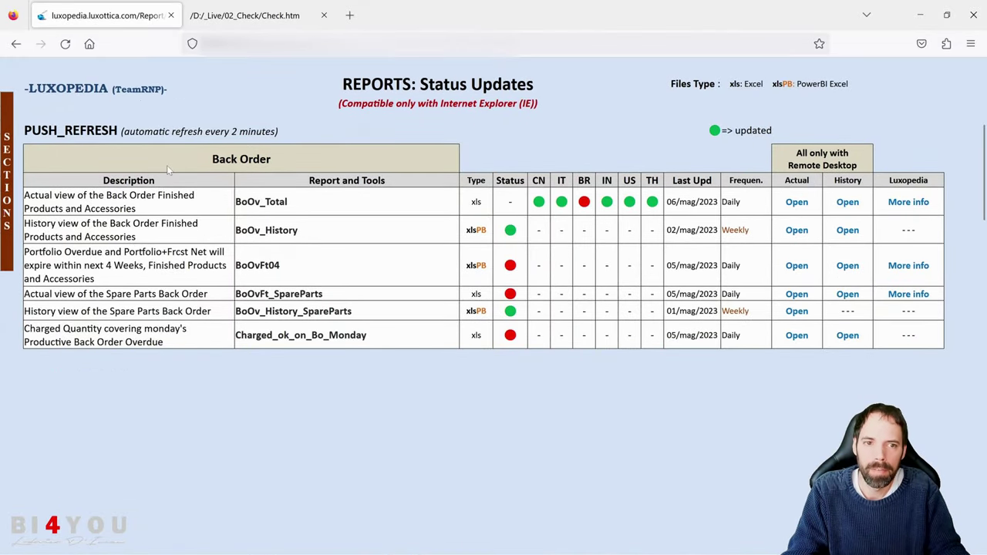
{"action": "scroll", "coordinate": [166, 165], "scroll_direction": "up", "scroll_amount": 1}
{"action": "scroll", "coordinate": [167, 168], "scroll_direction": "down", "scroll_amount": 1}
{"action": "scroll", "coordinate": [167, 168], "scroll_direction": "up", "scroll_amount": 1}
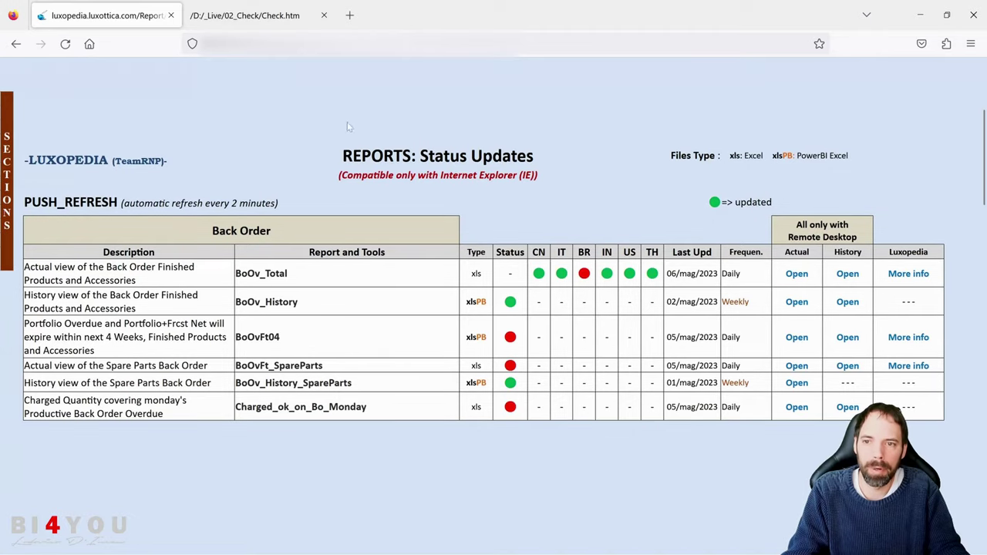
{"action": "scroll", "coordinate": [246, 110], "scroll_direction": "down", "scroll_amount": 1}
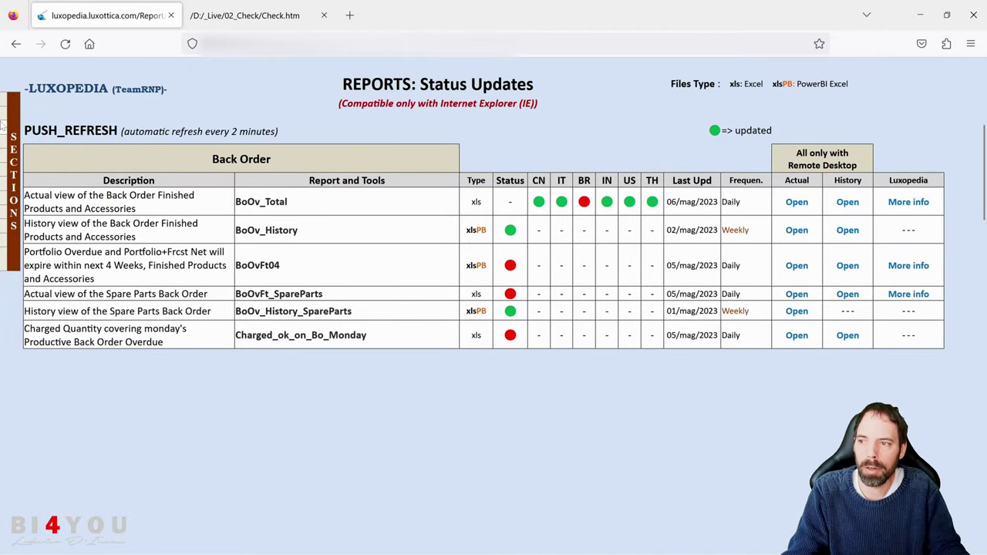
{"action": "mouse_move", "coordinate": [4, 124]}
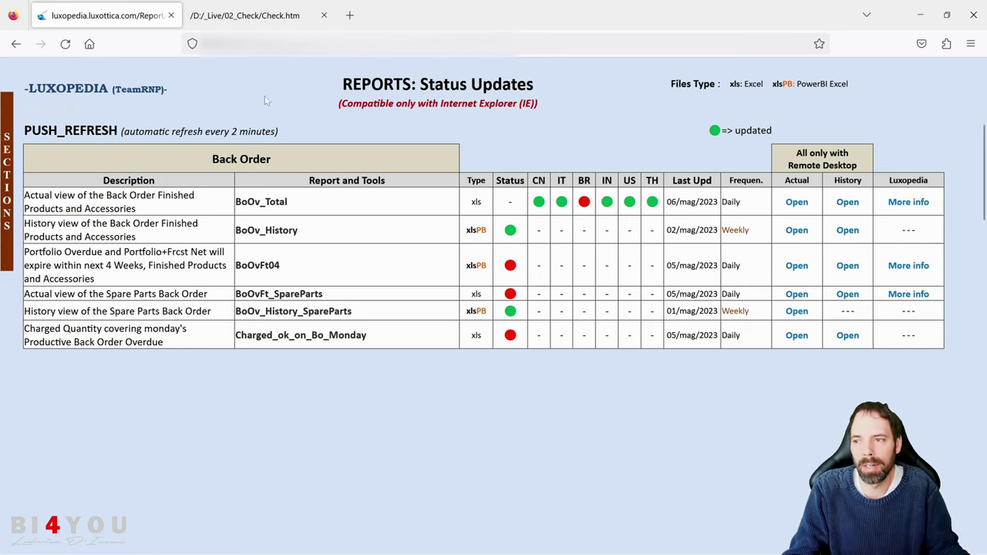
{"action": "mouse_move", "coordinate": [69, 121]}
{"action": "scroll", "coordinate": [398, 247], "scroll_direction": "down", "scroll_amount": 20}
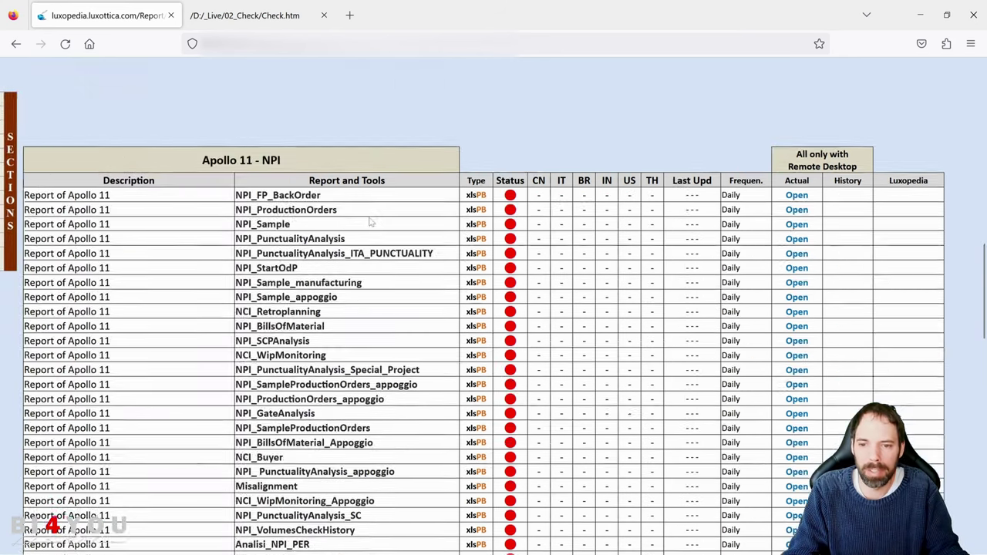
{"action": "scroll", "coordinate": [360, 245], "scroll_direction": "up", "scroll_amount": 20}
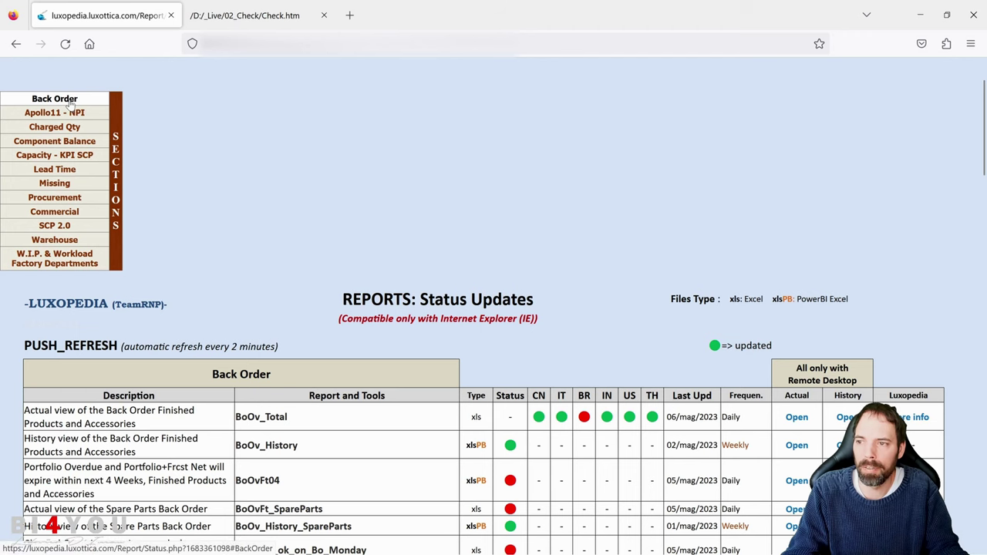
- Jump to the W.I.P. & Workload Factory Departments table and browse the Status Updates page
{"action": "left_click", "coordinate": [51, 260]}
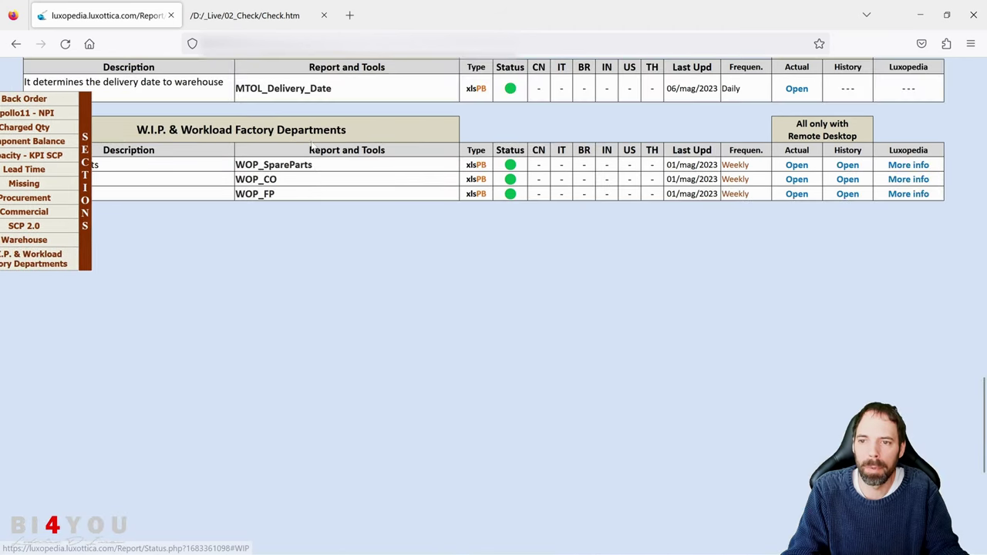
{"action": "mouse_move", "coordinate": [8, 188]}
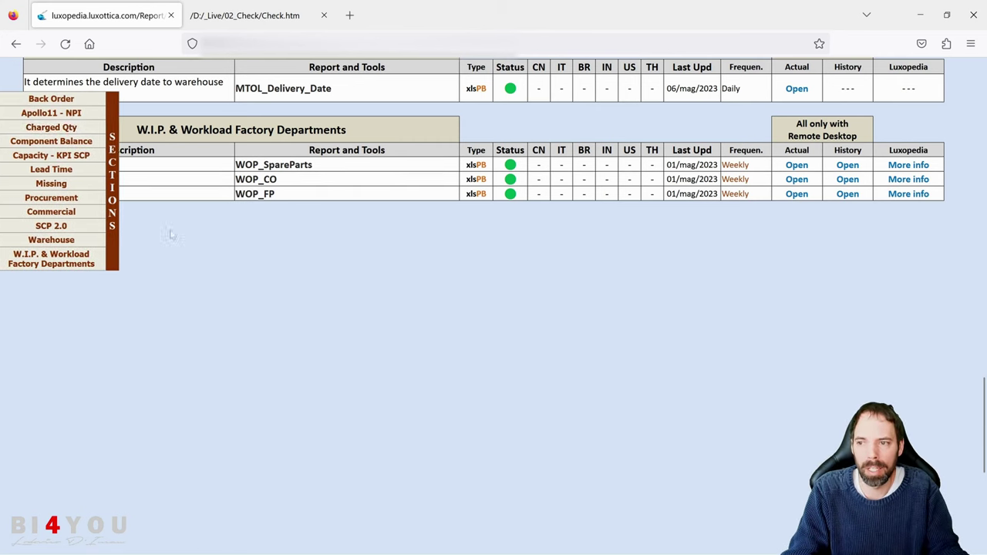
{"action": "scroll", "coordinate": [258, 256], "scroll_direction": "up", "scroll_amount": 15}
{"action": "scroll", "coordinate": [186, 202], "scroll_direction": "up", "scroll_amount": 10}
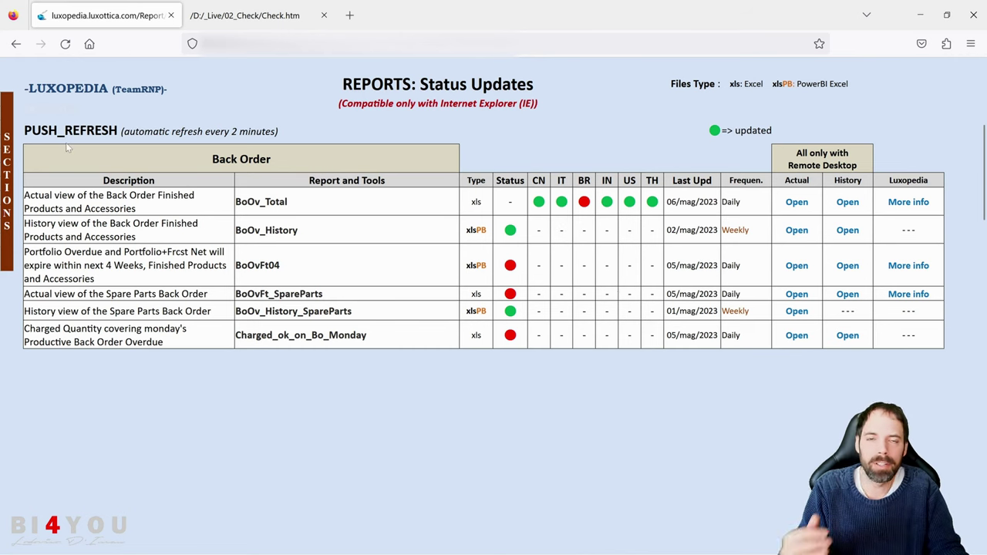
{"action": "mouse_move", "coordinate": [17, 141]}
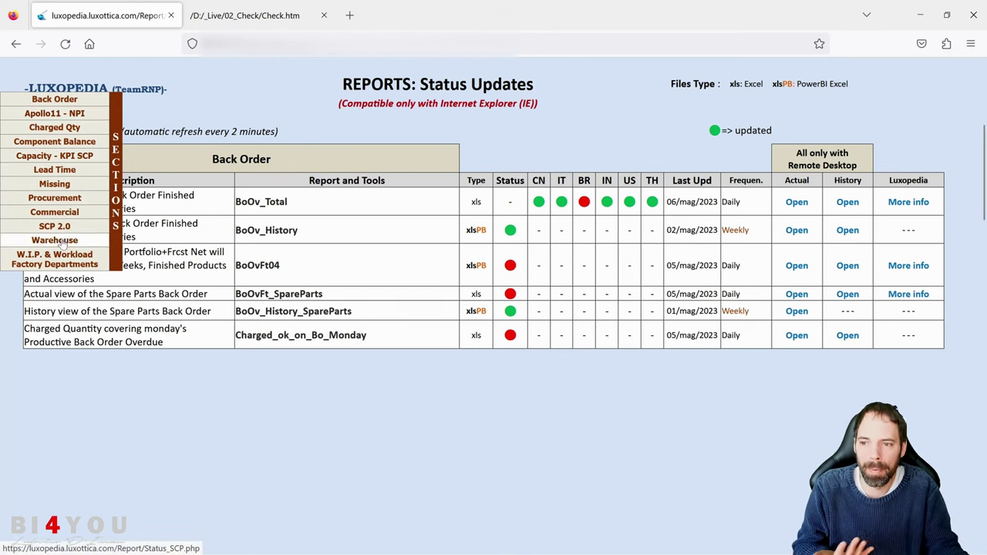
{"action": "mouse_move", "coordinate": [6, 162]}
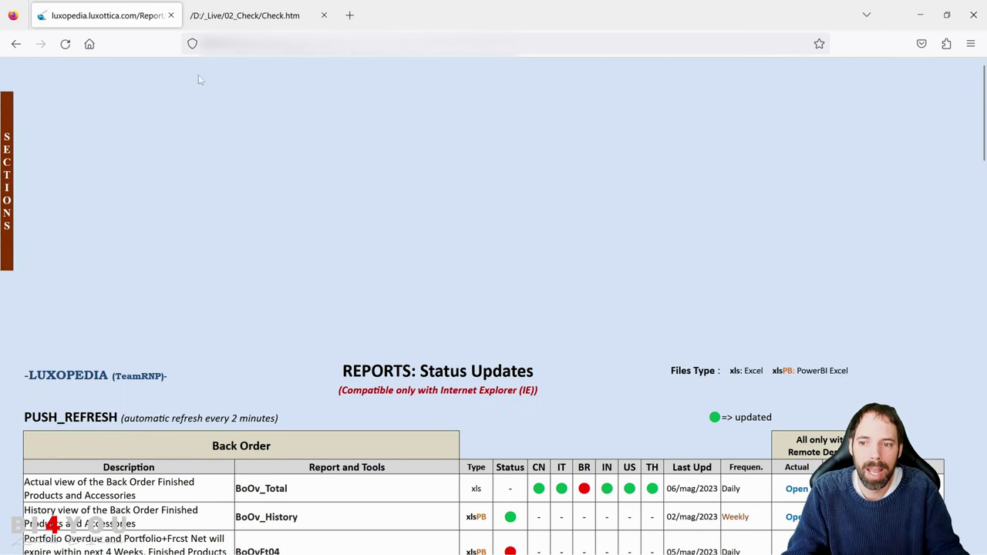
{"action": "scroll", "coordinate": [274, 188], "scroll_direction": "down", "scroll_amount": 4}
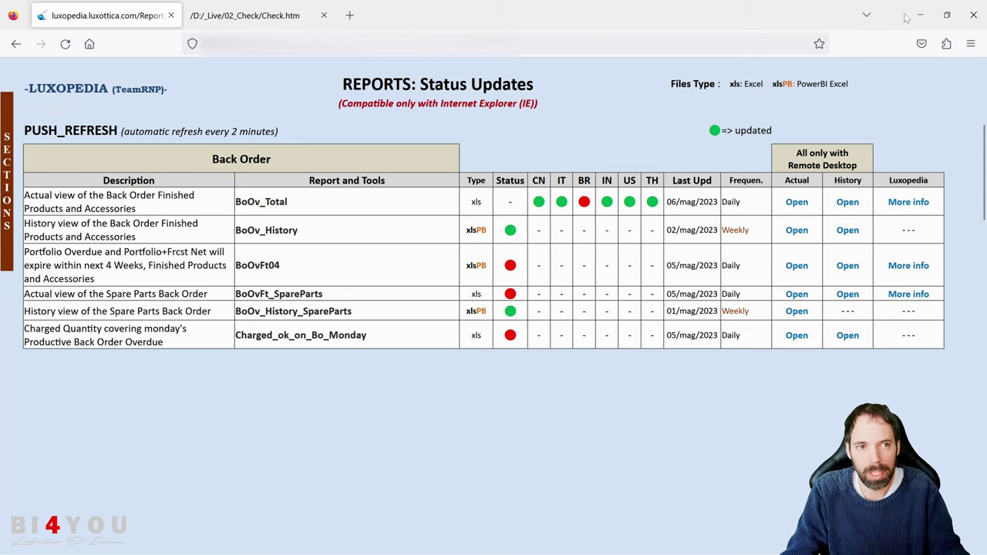
- Bring Check.xlsb to the front and launch the Visual Basic editor from the Sviluppo tab
{"action": "mouse_move", "coordinate": [606, 545]}
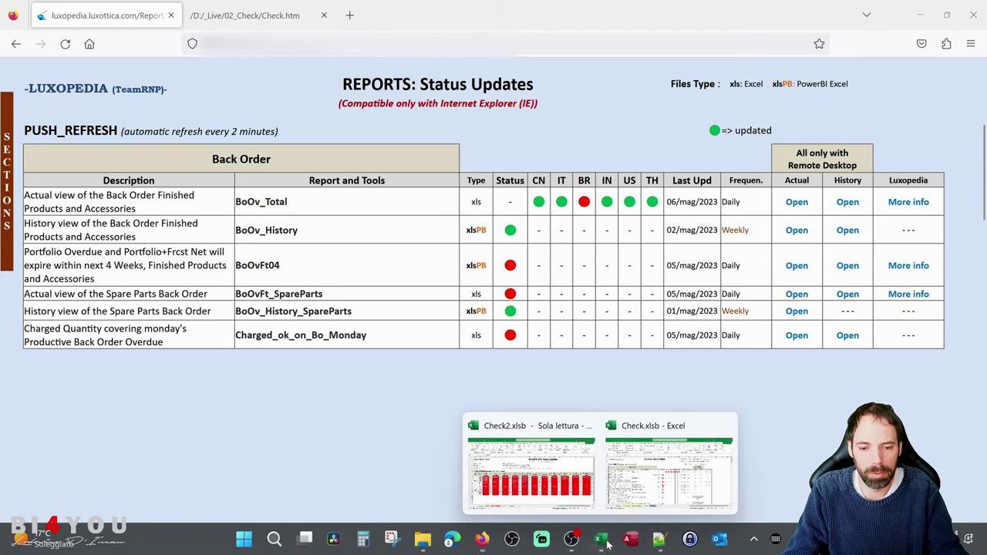
{"action": "left_click", "coordinate": [667, 471]}
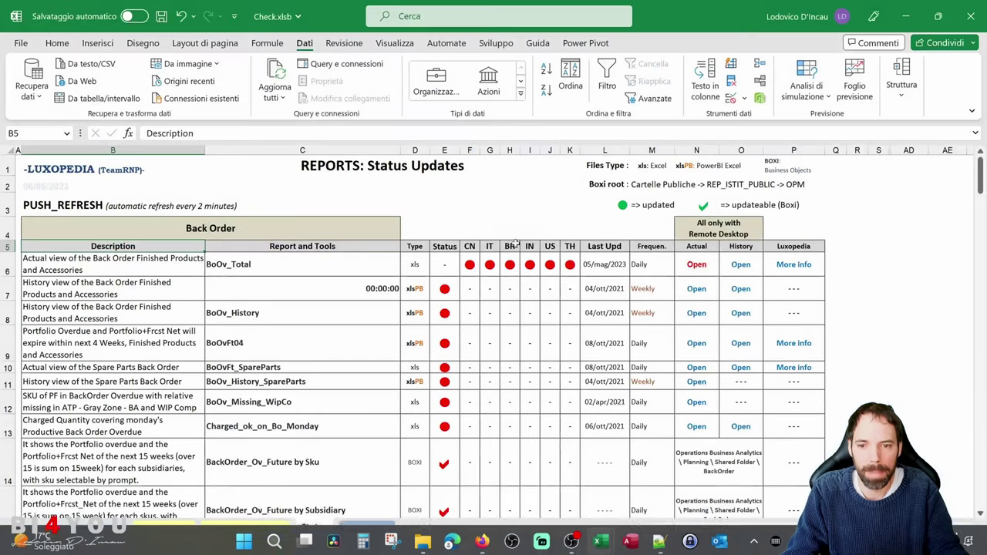
{"action": "left_click", "coordinate": [100, 236]}
{"action": "left_click", "coordinate": [100, 247]}
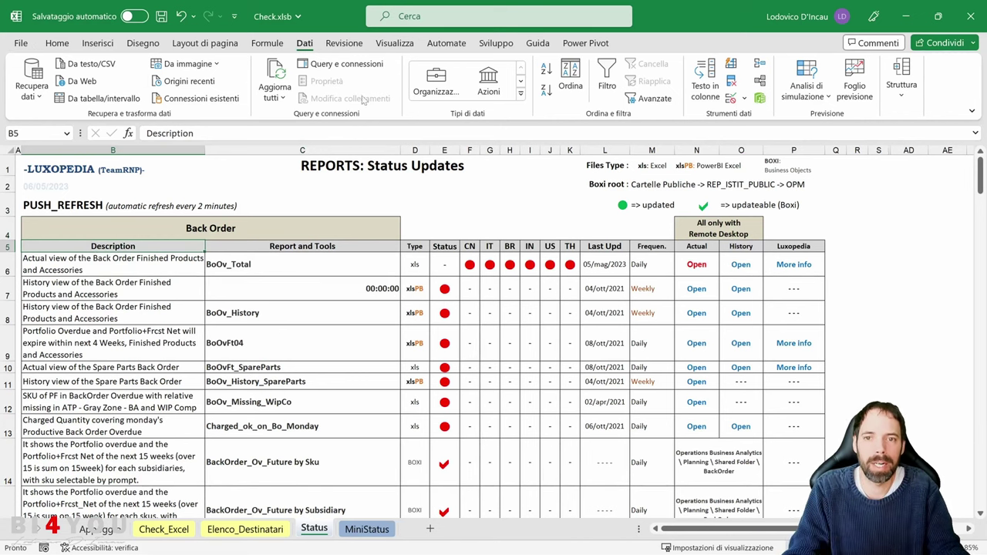
{"action": "left_click", "coordinate": [496, 43]}
{"action": "left_click", "coordinate": [27, 89]}
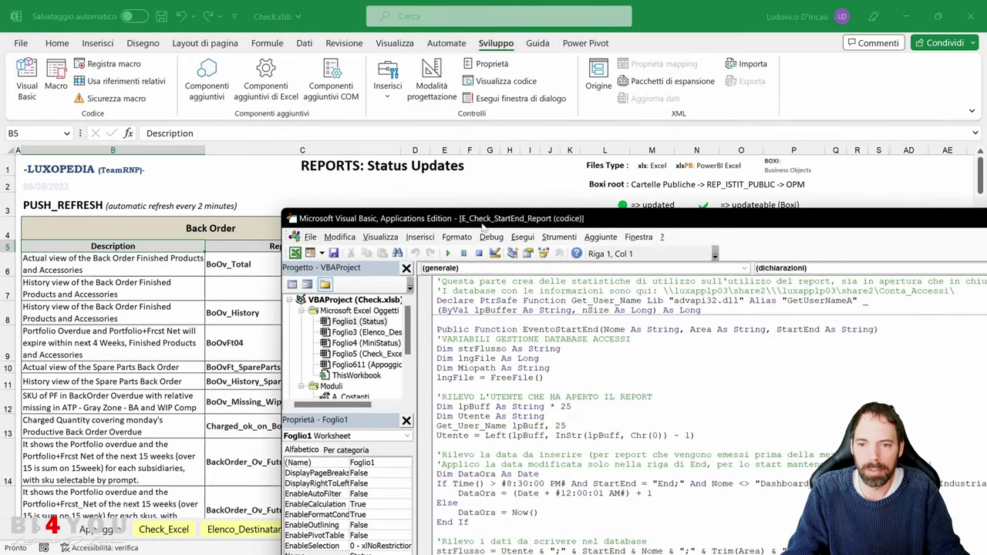
- Open the D_Status_Report module code and maximize the VBA editor
{"action": "left_click_drag", "start_coordinate": [484, 218], "coordinate": [391, 88]}
{"action": "scroll", "coordinate": [278, 223], "scroll_direction": "down", "scroll_amount": 2}
{"action": "left_click", "coordinate": [268, 245]}
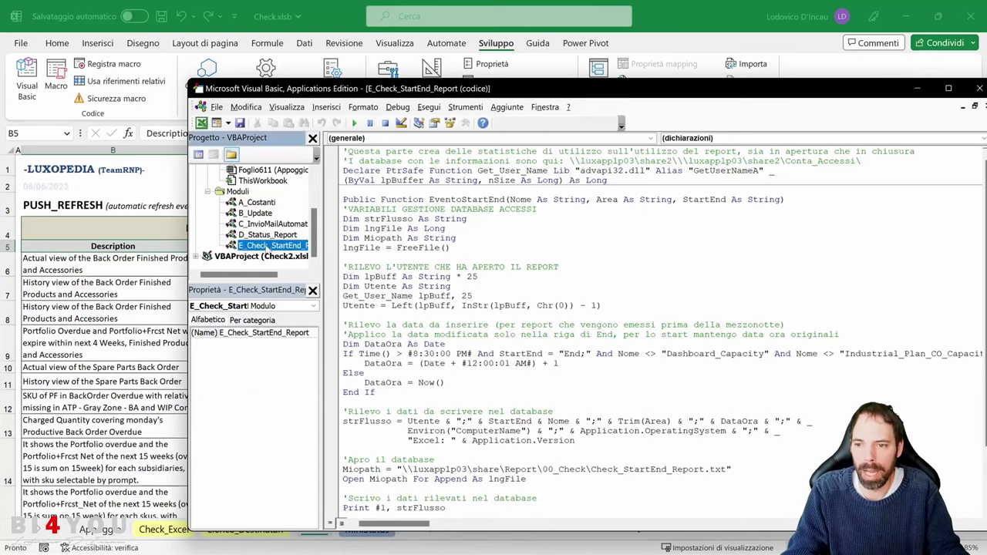
{"action": "double_click", "coordinate": [268, 235]}
{"action": "left_click_drag", "start_coordinate": [471, 94], "coordinate": [366, 58]}
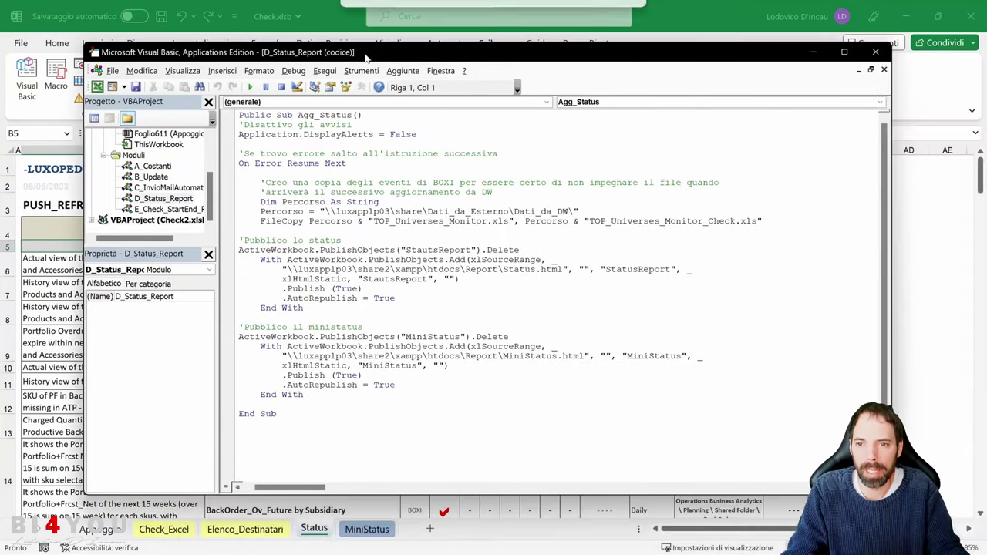
{"action": "double_click", "coordinate": [366, 58]}
- Inspect the Agg_Status PublishObjects StautsReport delete line, then minimize the editor
{"action": "left_click", "coordinate": [376, 232]}
{"action": "key", "text": "shift+Up"}
{"action": "key", "text": "shift+Up"}
{"action": "key", "text": "shift+Up"}
{"action": "key", "text": "shift+Up"}
{"action": "key", "text": "shift+Up"}
{"action": "key", "text": "shift+Up"}
{"action": "key", "text": "shift+Up"}
{"action": "key", "text": "shift+Home"}
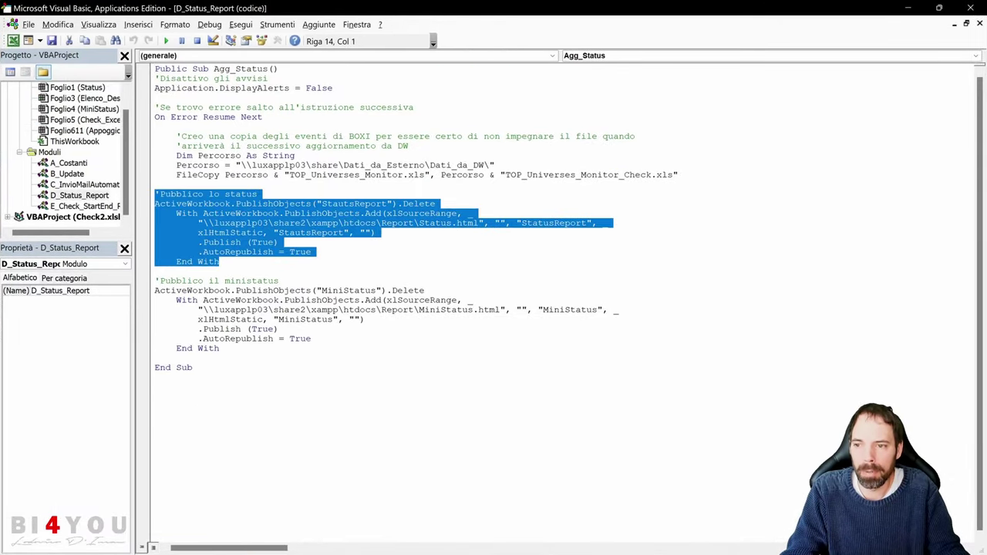
{"action": "left_click", "coordinate": [155, 270]}
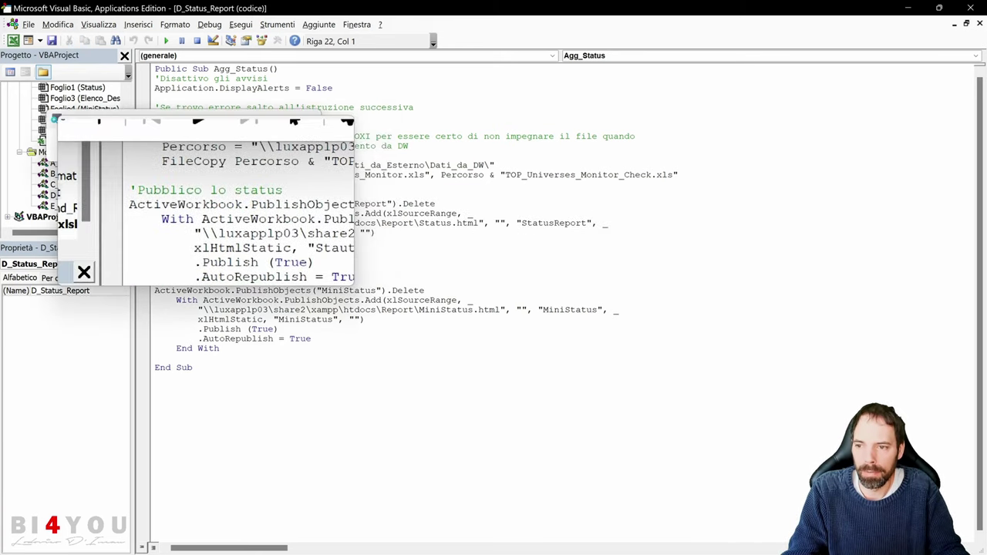
{"action": "double_click", "coordinate": [192, 205]}
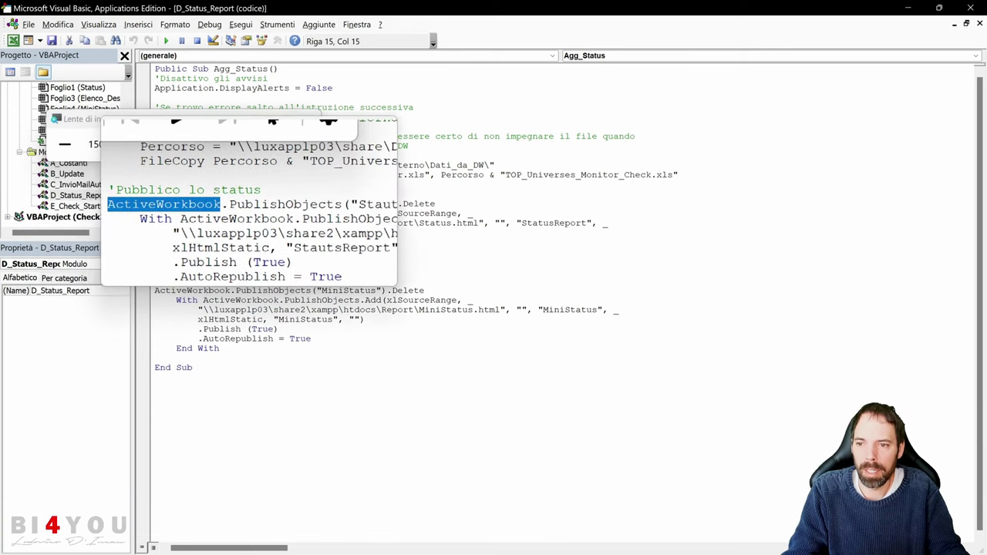
{"action": "double_click", "coordinate": [257, 206]}
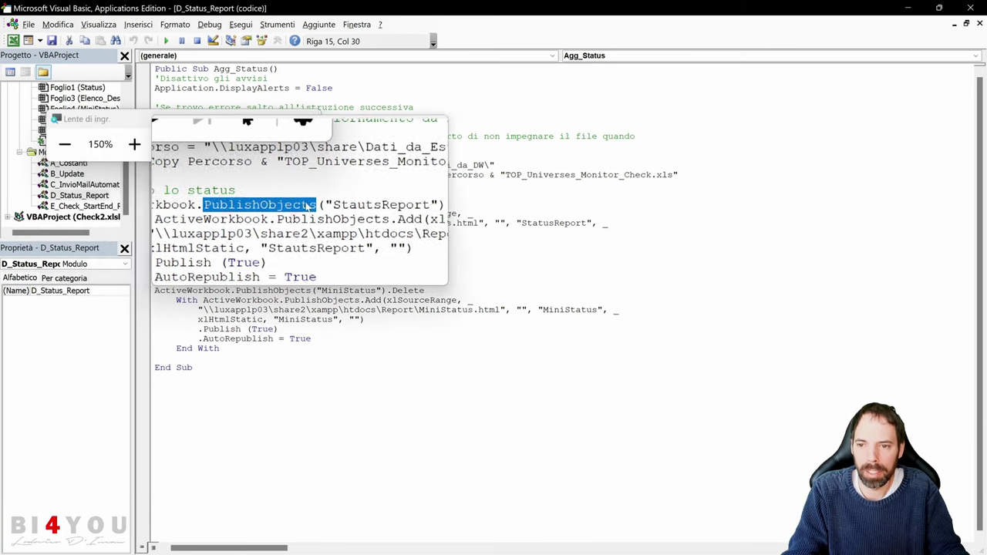
{"action": "left_click_drag", "start_coordinate": [321, 204], "coordinate": [386, 205]}
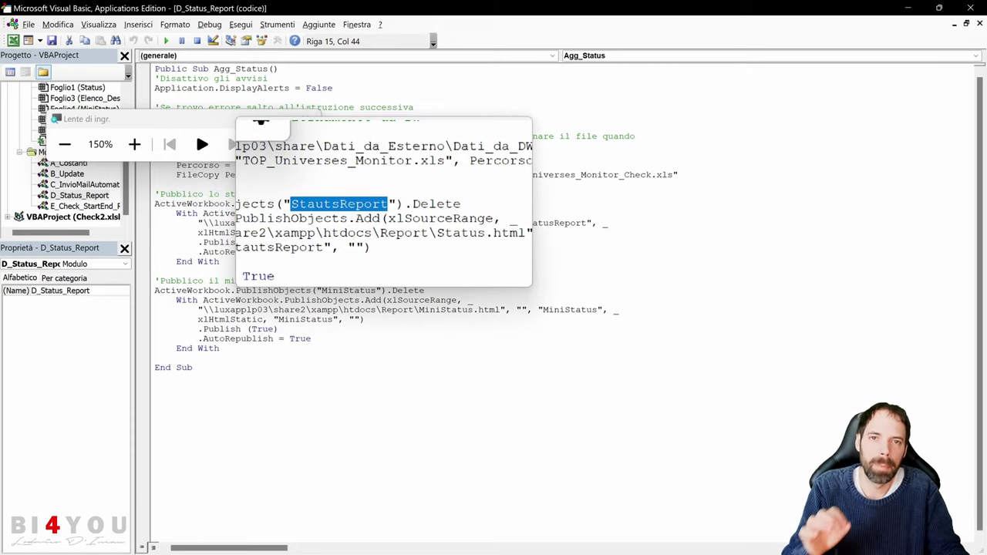
{"action": "key", "text": "super+Escape"}
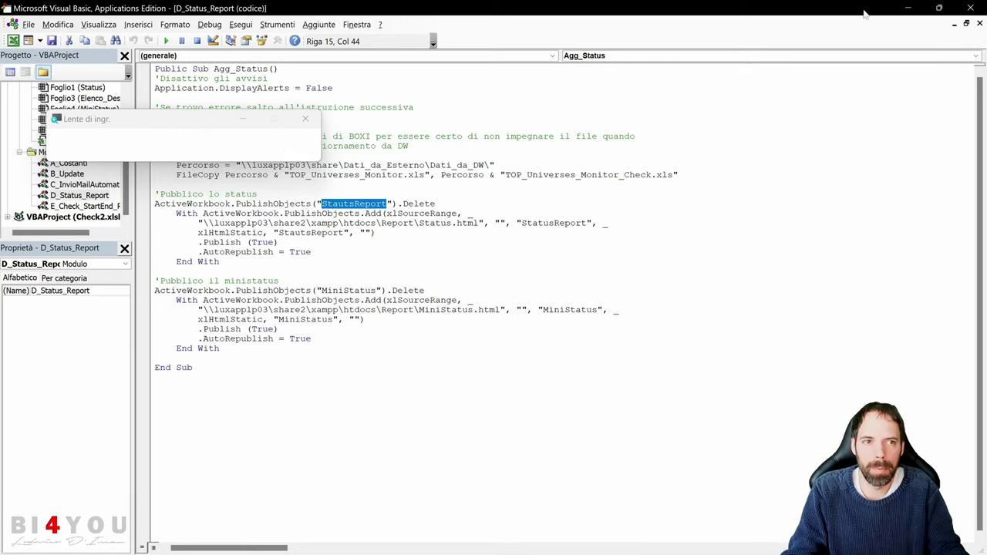
{"action": "left_click_drag", "start_coordinate": [437, 203], "coordinate": [413, 204]}
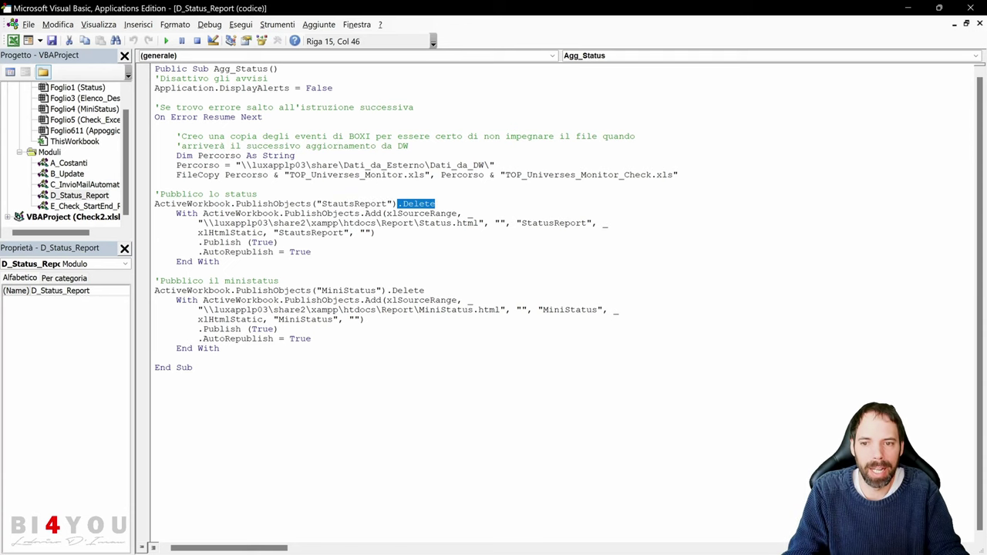
{"action": "key", "text": "End"}
{"action": "left_click", "coordinate": [907, 8]}
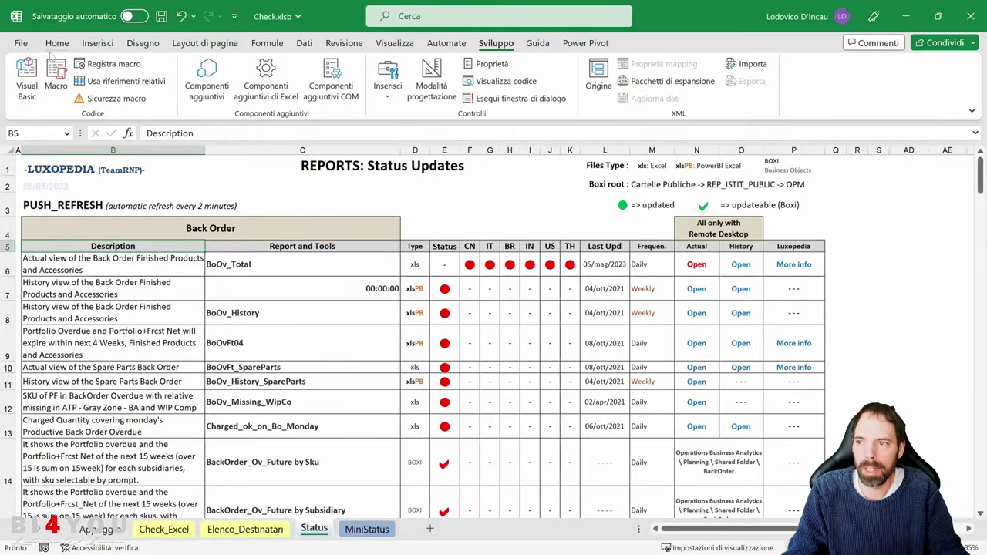
{"action": "left_click", "coordinate": [21, 43]}
- Open Save As with the Pagina Web file type and bring up the Publish options
{"action": "left_click", "coordinate": [58, 226]}
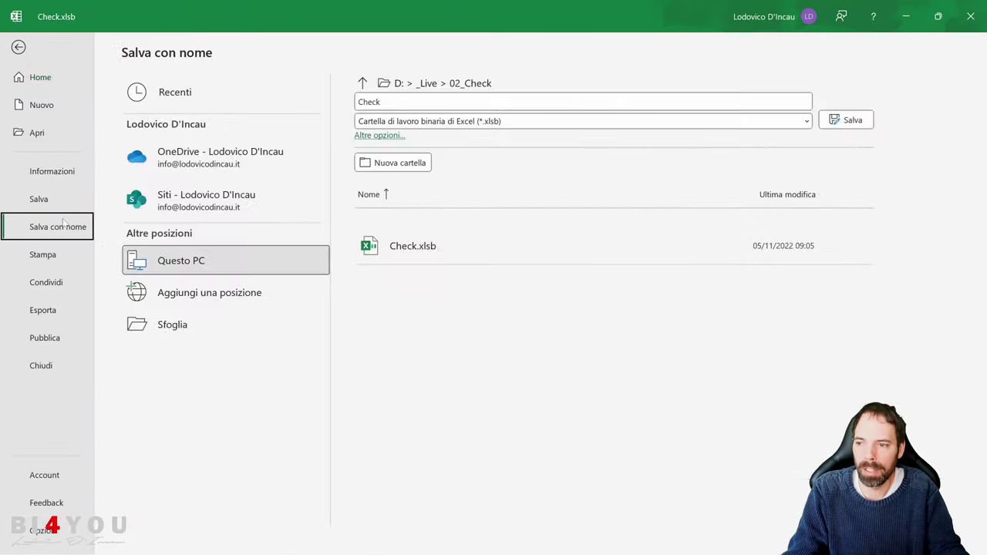
{"action": "left_click", "coordinate": [193, 324]}
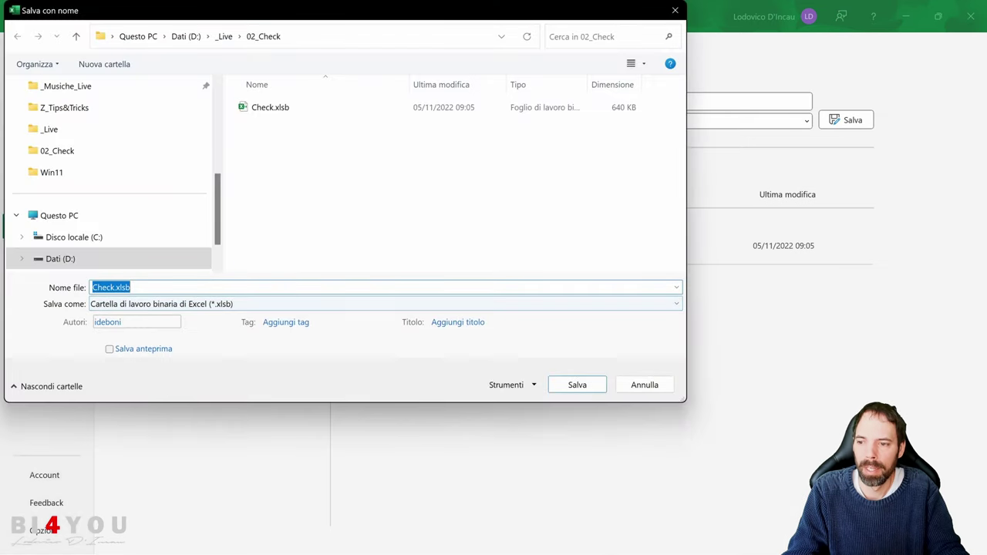
{"action": "left_click", "coordinate": [178, 303]}
{"action": "left_click", "coordinate": [154, 90]}
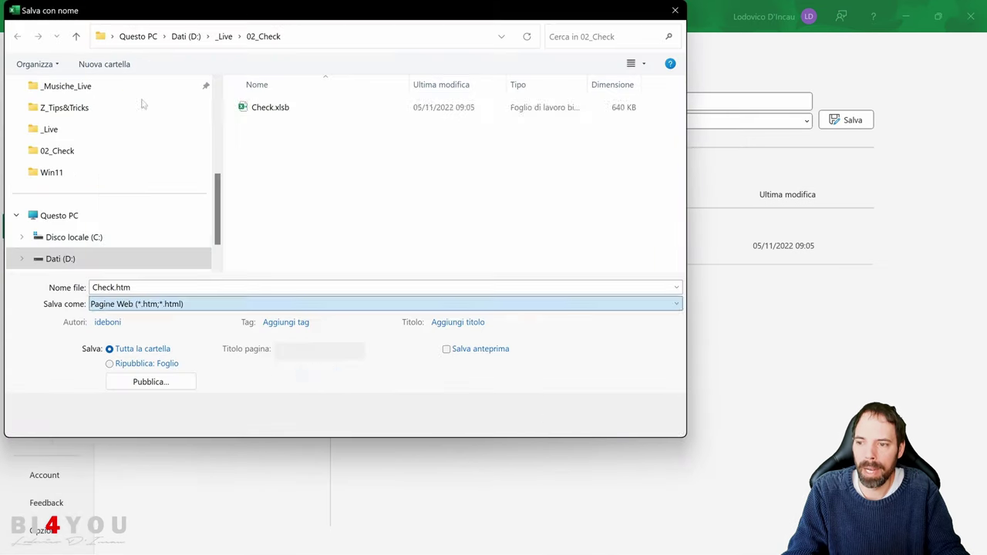
{"action": "left_click", "coordinate": [150, 380]}
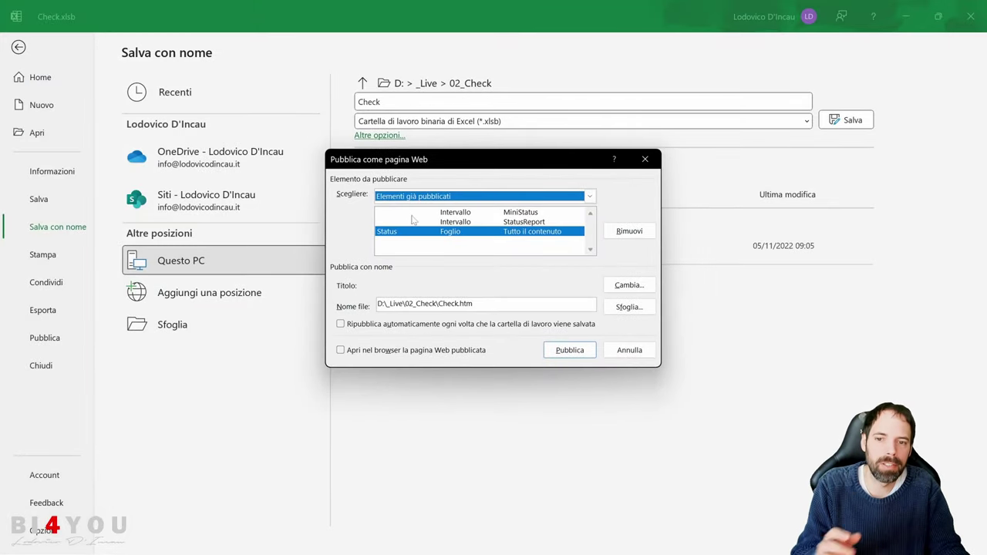
- Remove the MiniStatus, StatusReport and Status published items and return to the Status sheet
{"action": "left_click", "coordinate": [473, 222]}
{"action": "left_click", "coordinate": [465, 213]}
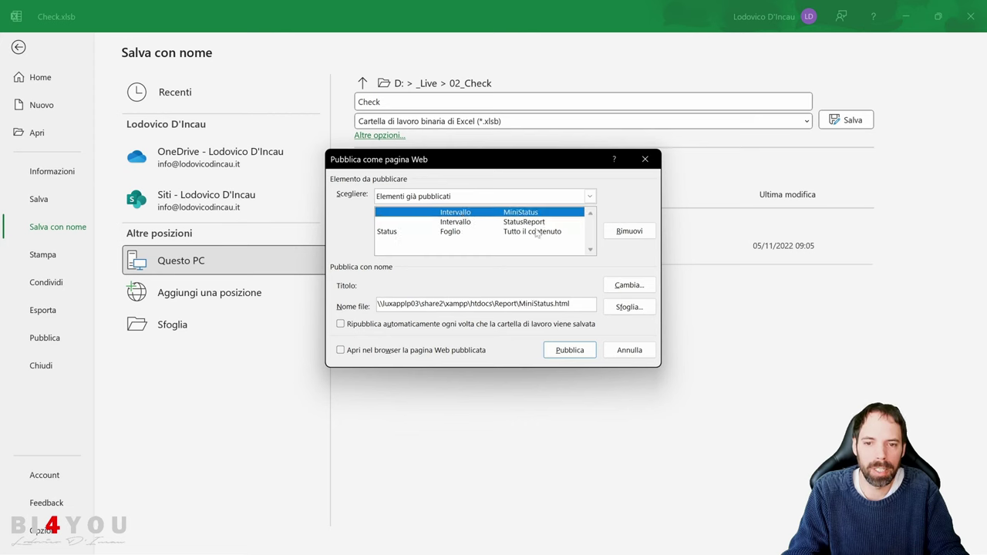
{"action": "left_click", "coordinate": [626, 233]}
{"action": "left_click", "coordinate": [513, 214]}
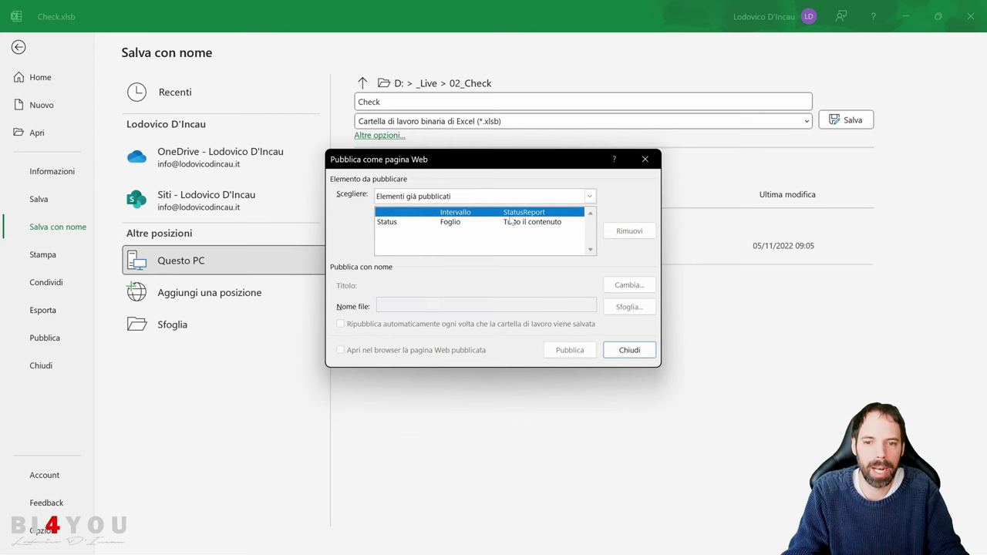
{"action": "left_click", "coordinate": [624, 231]}
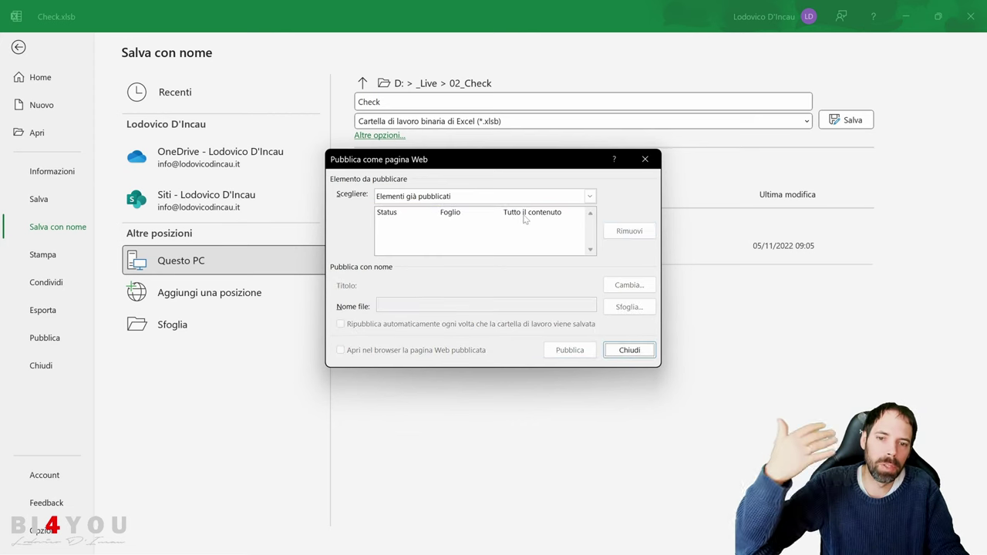
{"action": "left_click", "coordinate": [523, 215]}
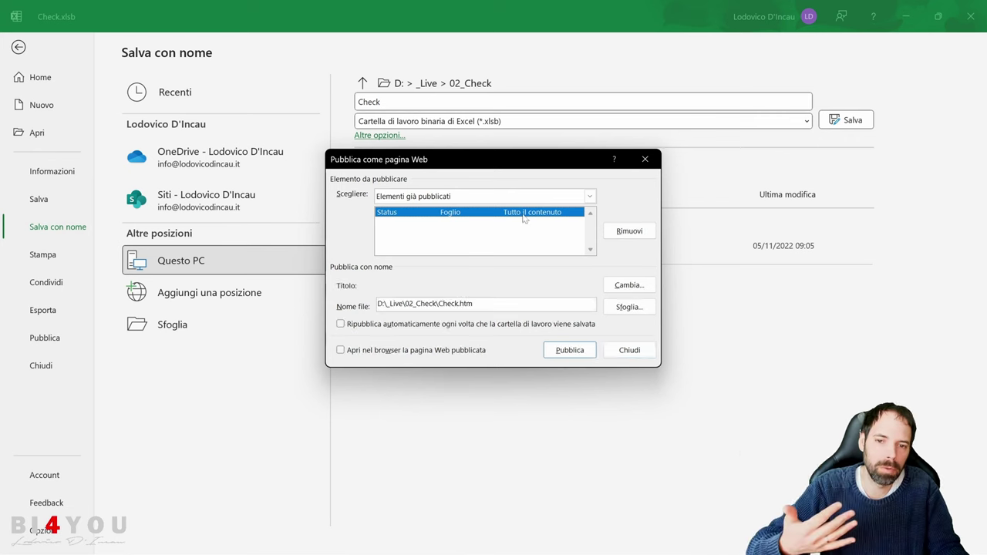
{"action": "left_click", "coordinate": [628, 231]}
{"action": "key", "text": "Return"}
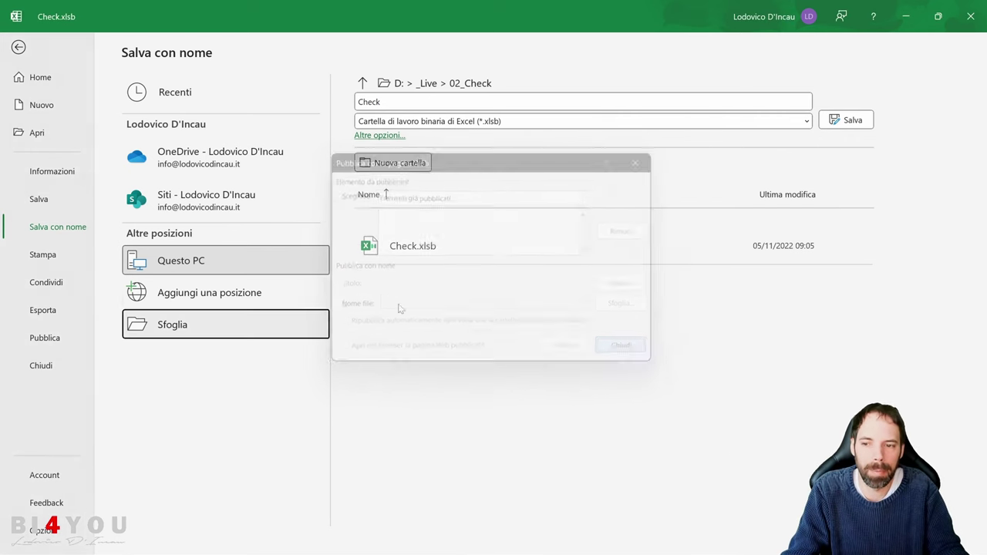
{"action": "left_click", "coordinate": [20, 48]}
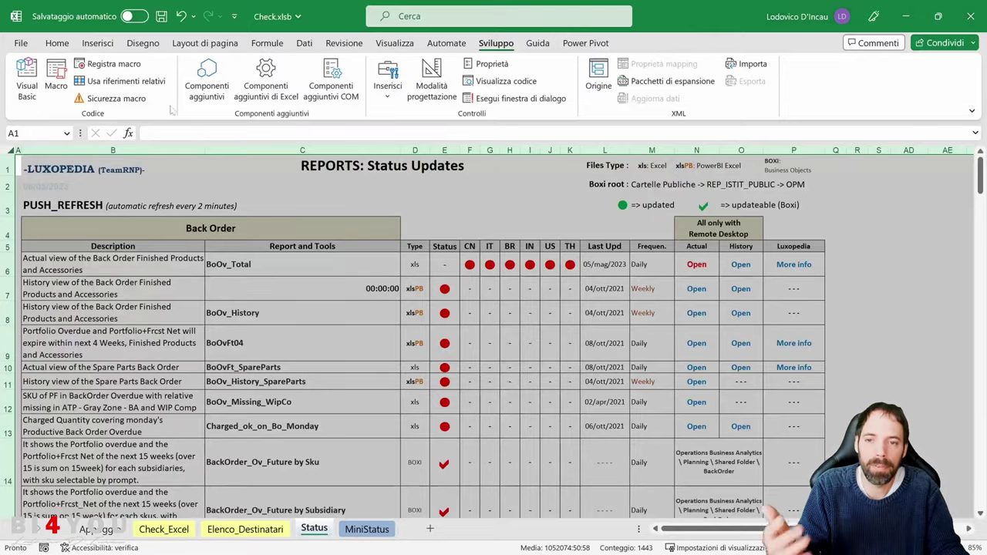
{"action": "left_click", "coordinate": [21, 44]}
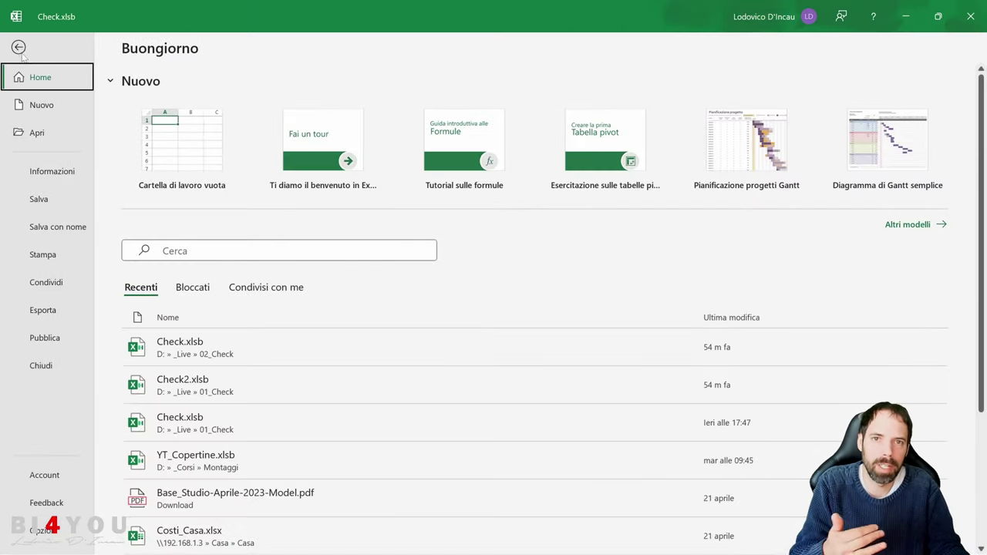
{"action": "left_click", "coordinate": [20, 49]}
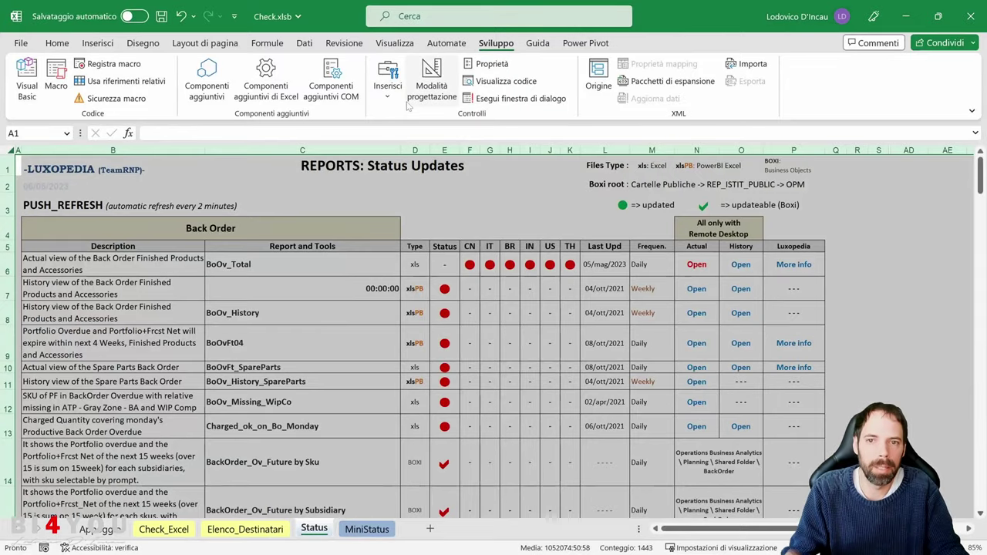
{"action": "left_click", "coordinate": [27, 77]}
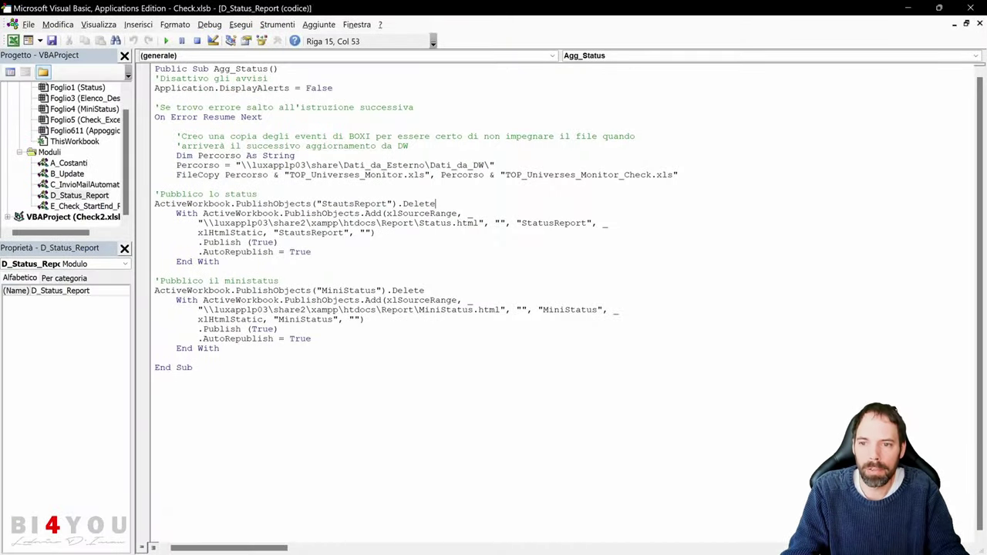
{"action": "left_click_drag", "start_coordinate": [436, 205], "coordinate": [163, 206]}
{"action": "double_click", "coordinate": [340, 205]}
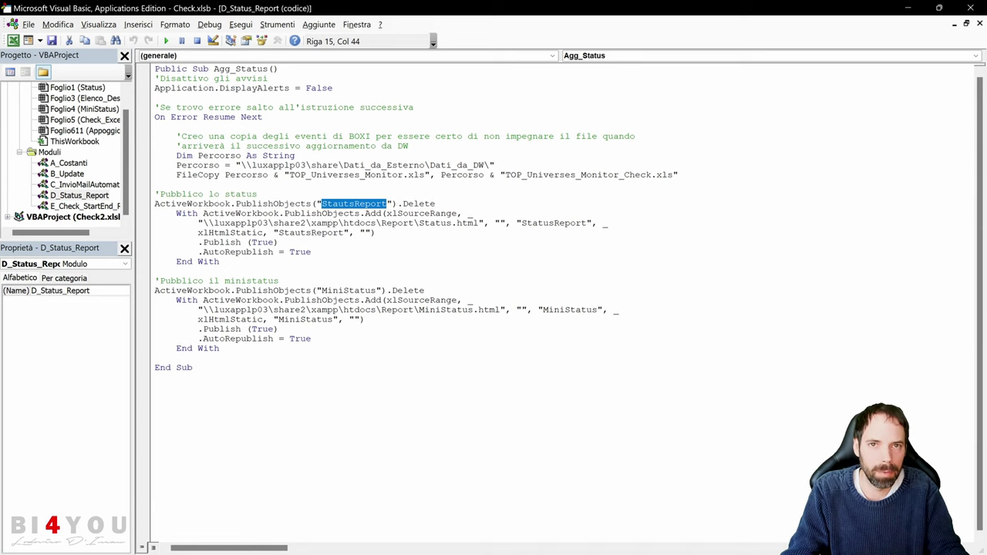
{"action": "left_click", "coordinate": [334, 232]}
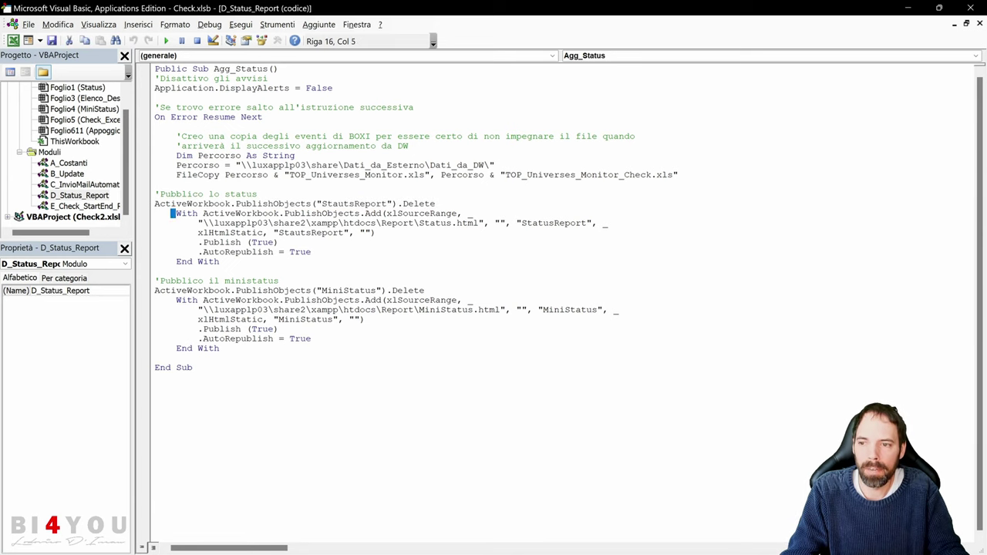
{"action": "left_click_drag", "start_coordinate": [172, 213], "coordinate": [219, 261]}
{"action": "left_click", "coordinate": [251, 281]}
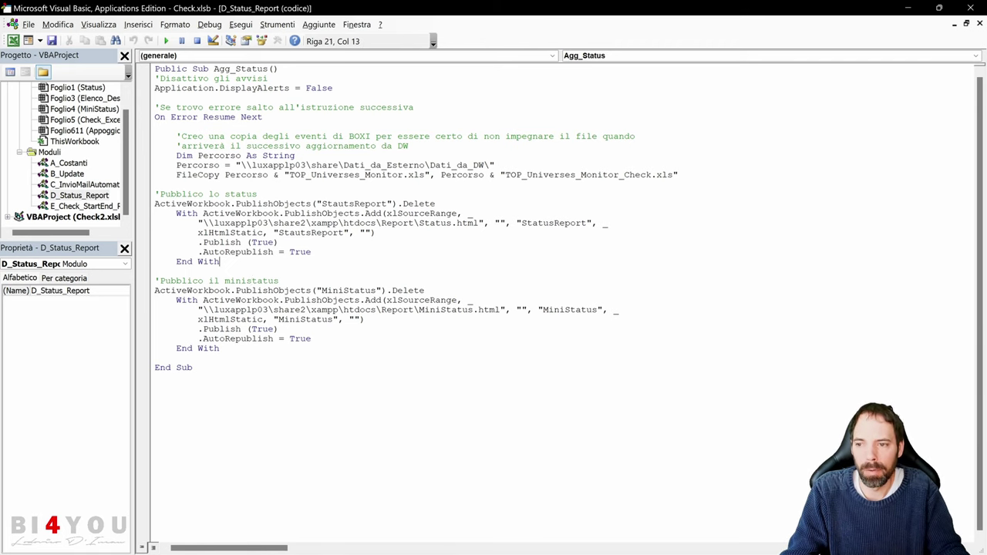
{"action": "key", "text": "super+plus"}
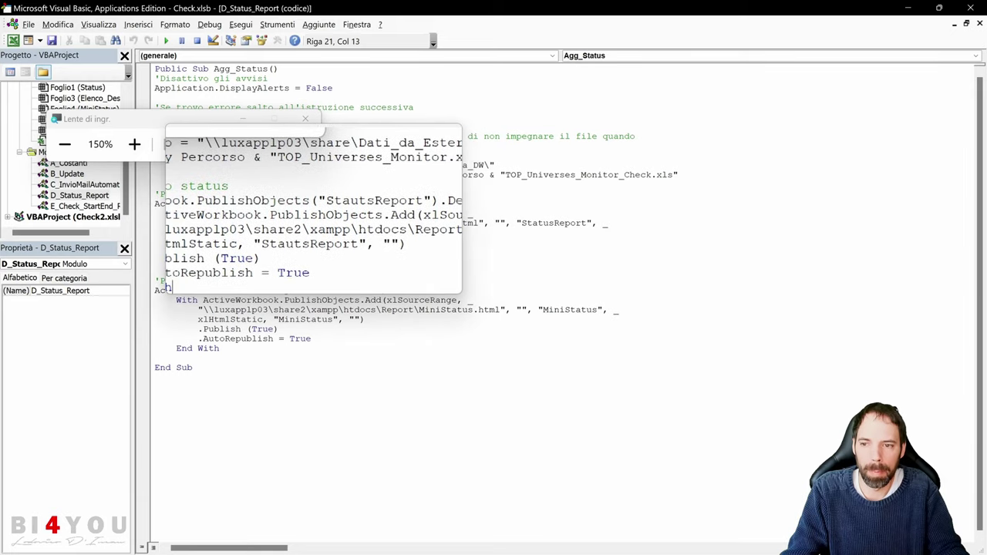
{"action": "left_click", "coordinate": [360, 213]}
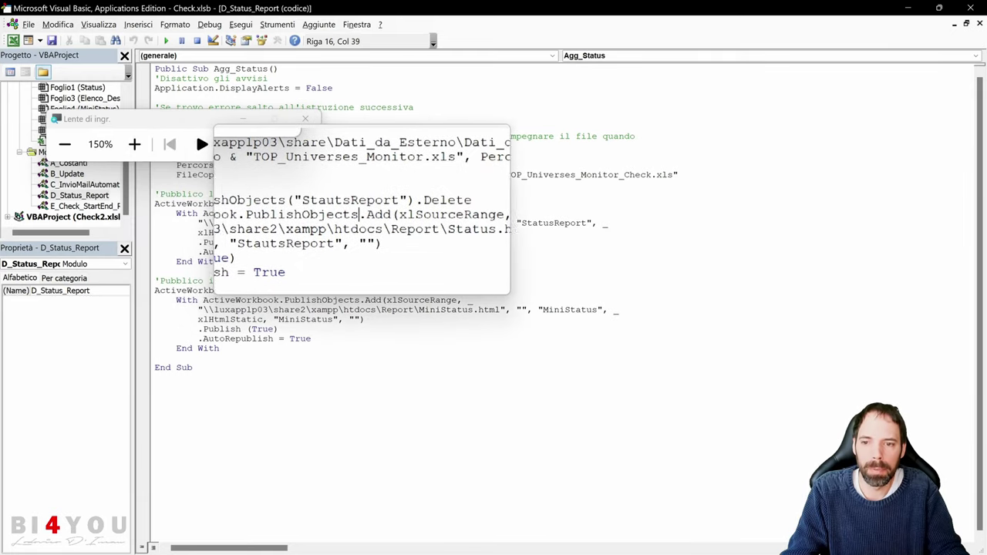
{"action": "double_click", "coordinate": [375, 213]}
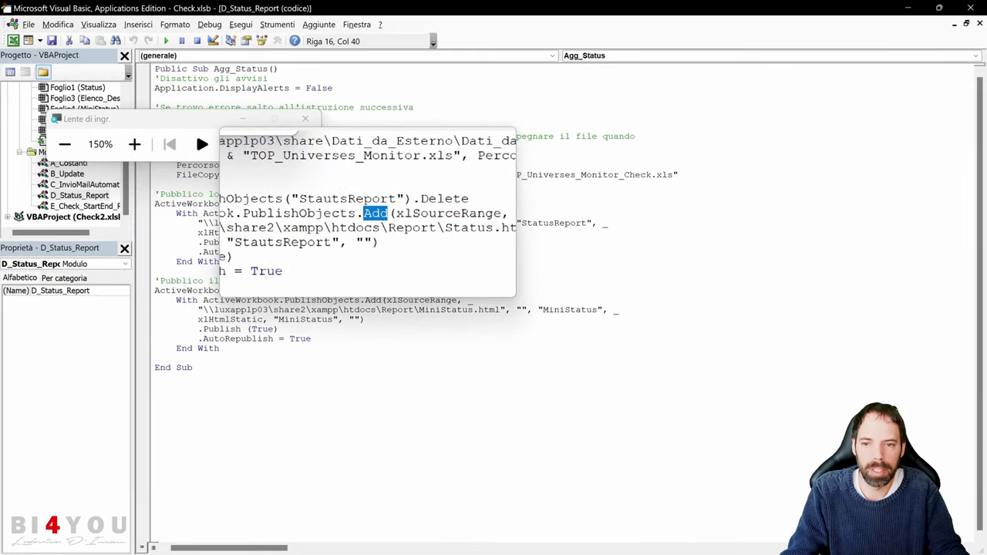
{"action": "left_click_drag", "start_coordinate": [385, 214], "coordinate": [450, 214]}
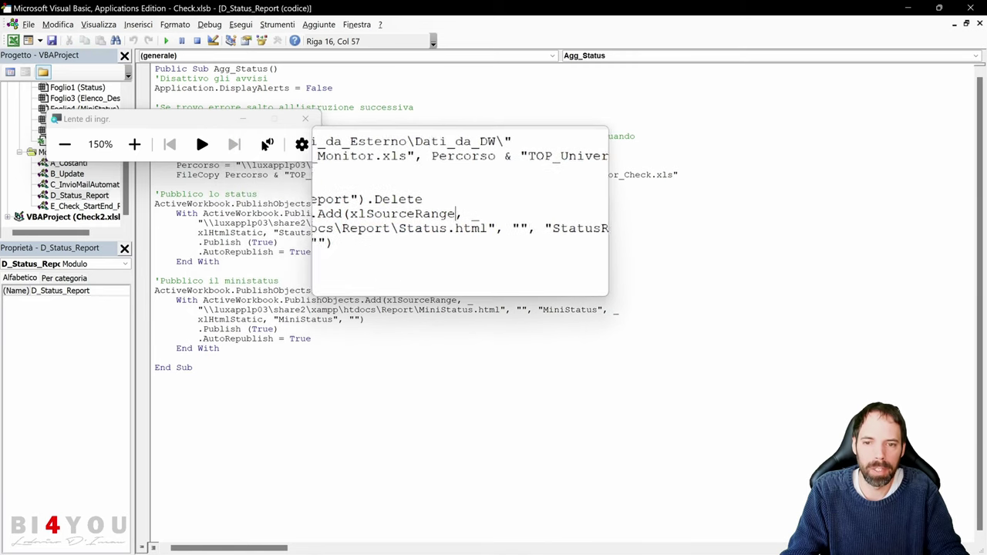
{"action": "left_click", "coordinate": [461, 213]}
{"action": "key", "text": "shift+Right"}
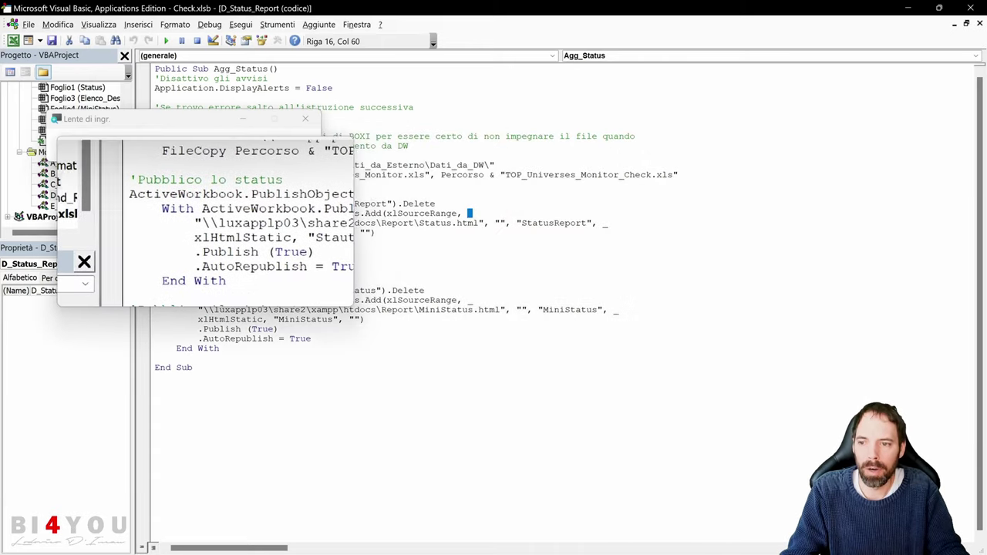
{"action": "left_click_drag", "start_coordinate": [200, 222], "coordinate": [443, 224]}
{"action": "double_click", "coordinate": [443, 223]}
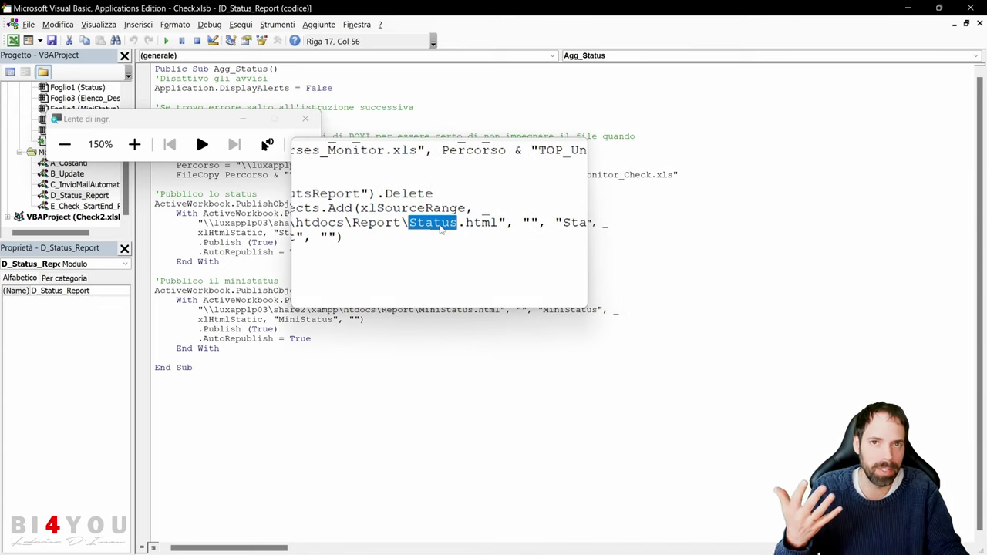
{"action": "left_click", "coordinate": [453, 224]}
{"action": "key", "text": "shift+Right"}
{"action": "key", "text": "shift+Right"}
{"action": "key", "text": "shift+Right"}
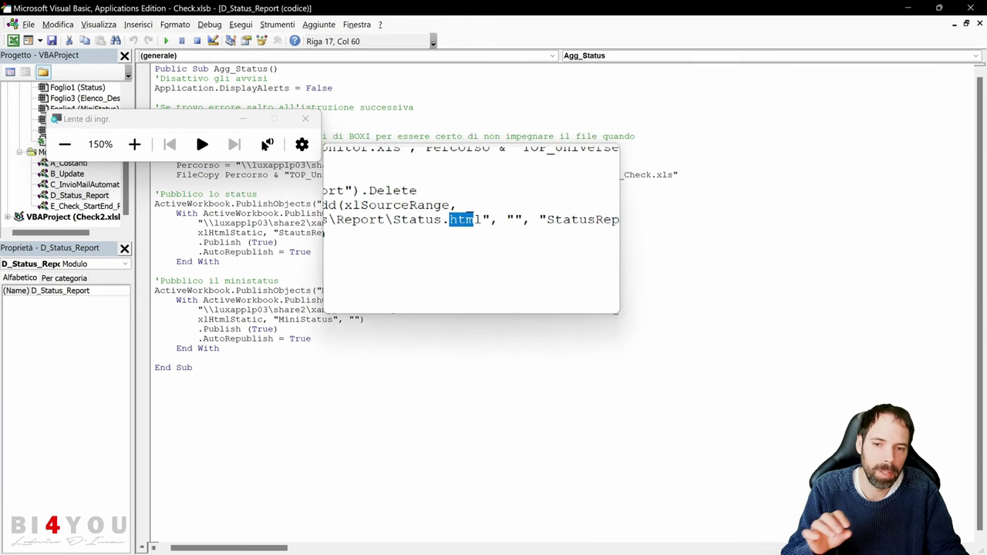
{"action": "key", "text": "Right"}
{"action": "key", "text": "Right"}
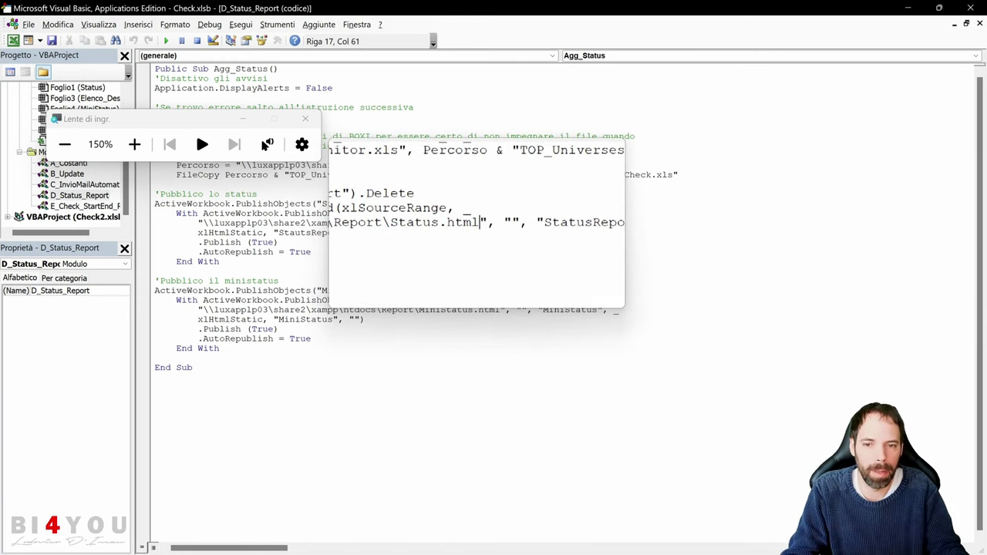
{"action": "key", "text": "Right"}
{"action": "key", "text": "Right"}
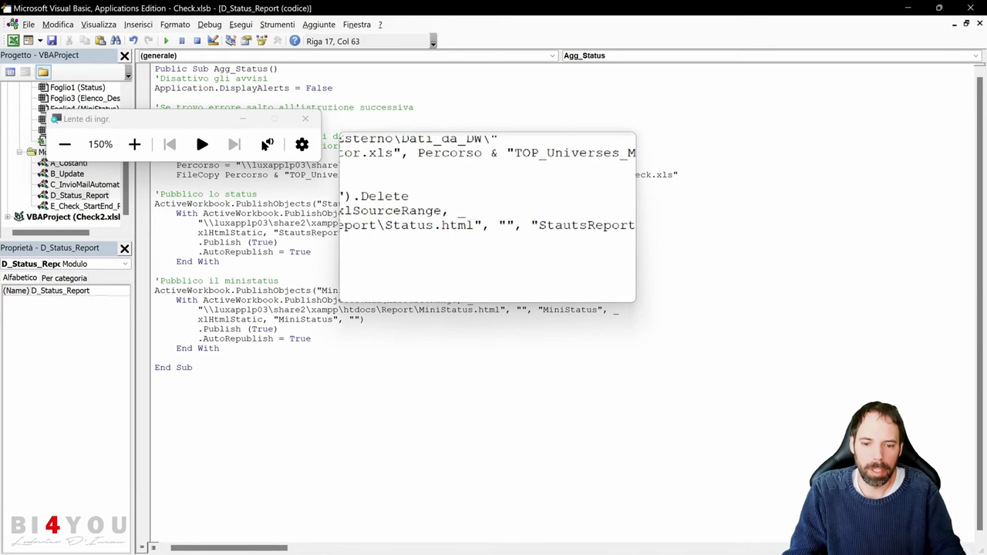
{"action": "type", "text": ","}
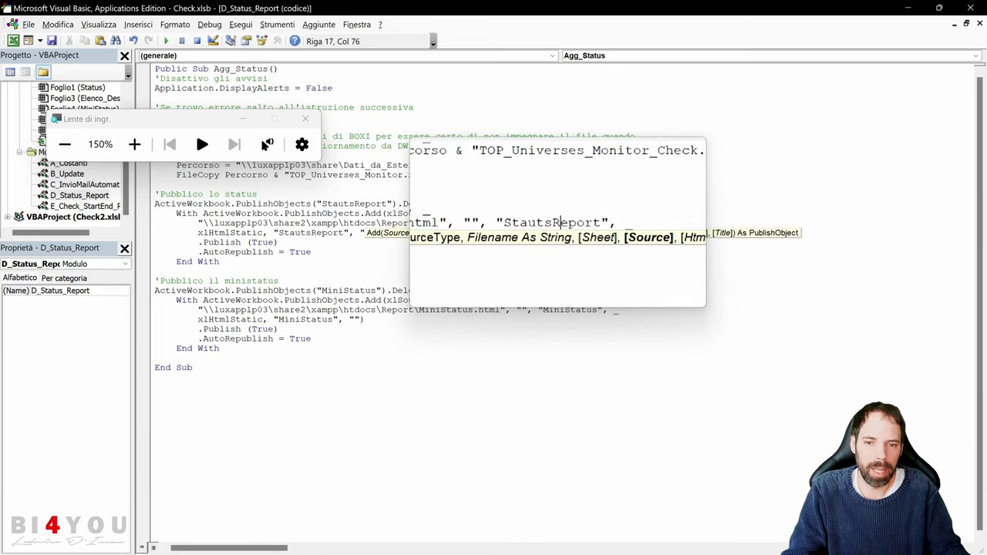
{"action": "double_click", "coordinate": [561, 225]}
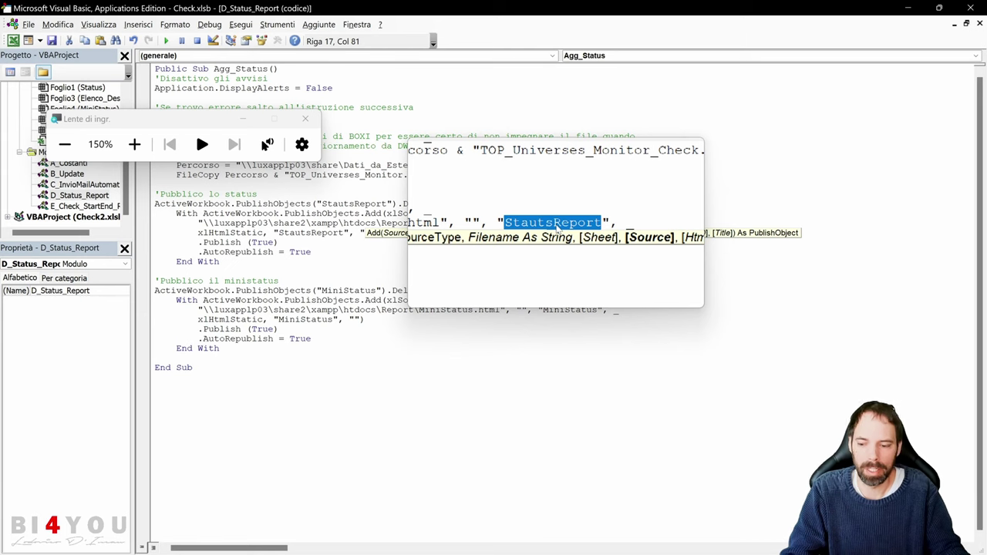
{"action": "key", "text": "super+Escape"}
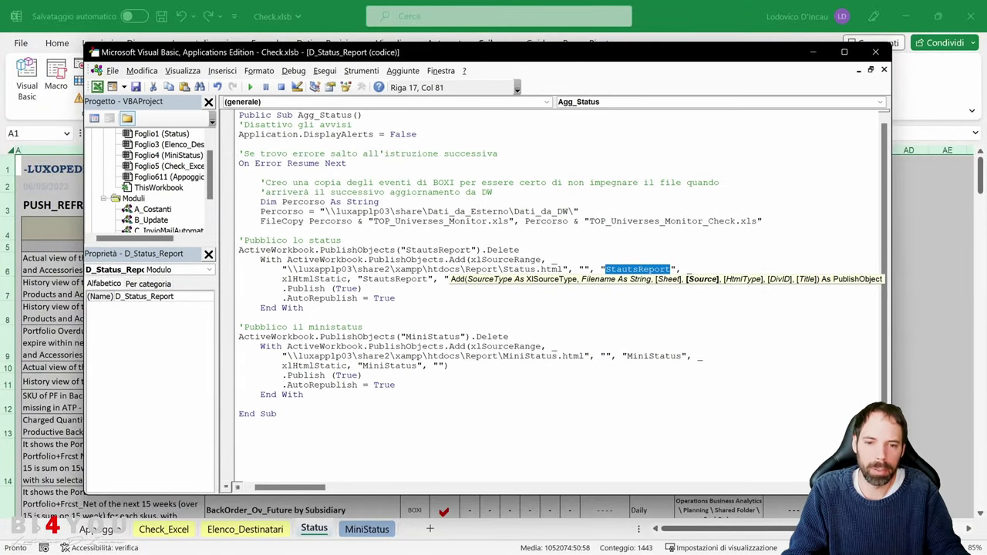
- Change both StautsReport arguments in the first PublishObjects.Add call to "Status", checking under Magnifier
{"action": "type", "text": "St"}
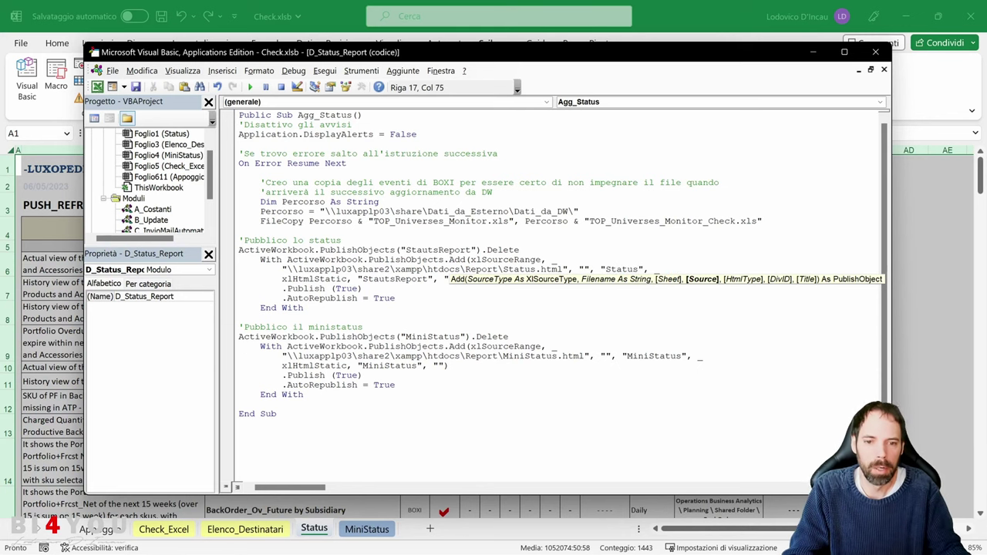
{"action": "key", "text": "ctrl+shift+Left"}
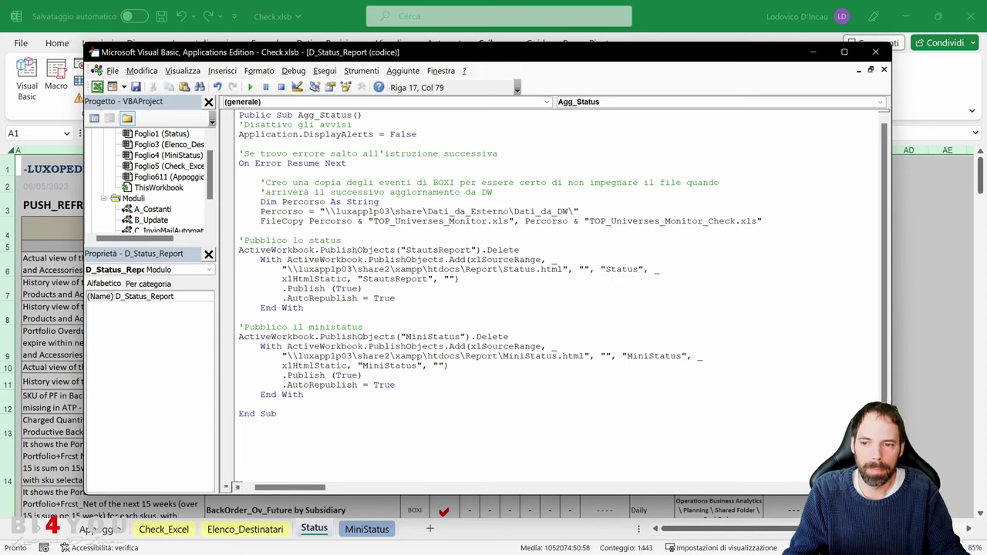
{"action": "double_click", "coordinate": [299, 280]}
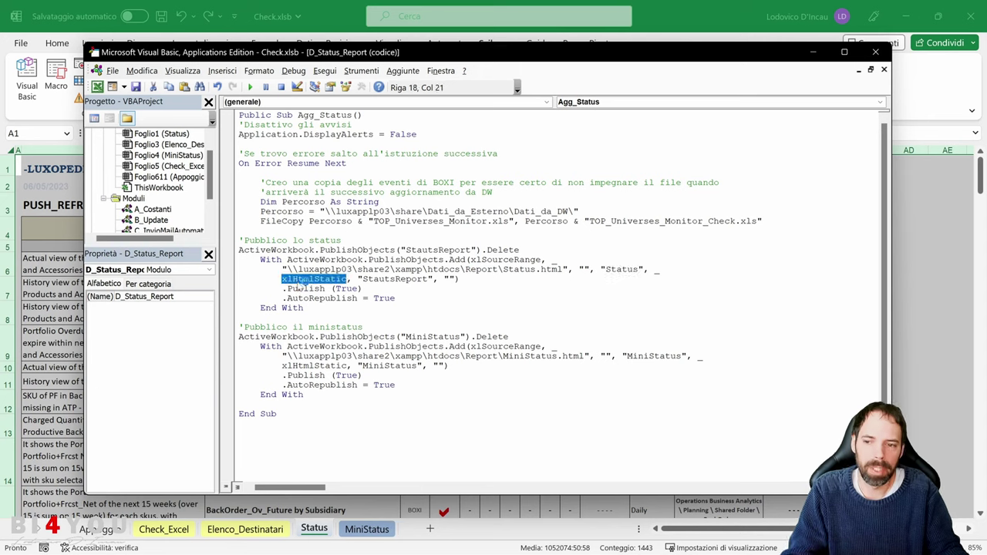
{"action": "key", "text": "super+plus"}
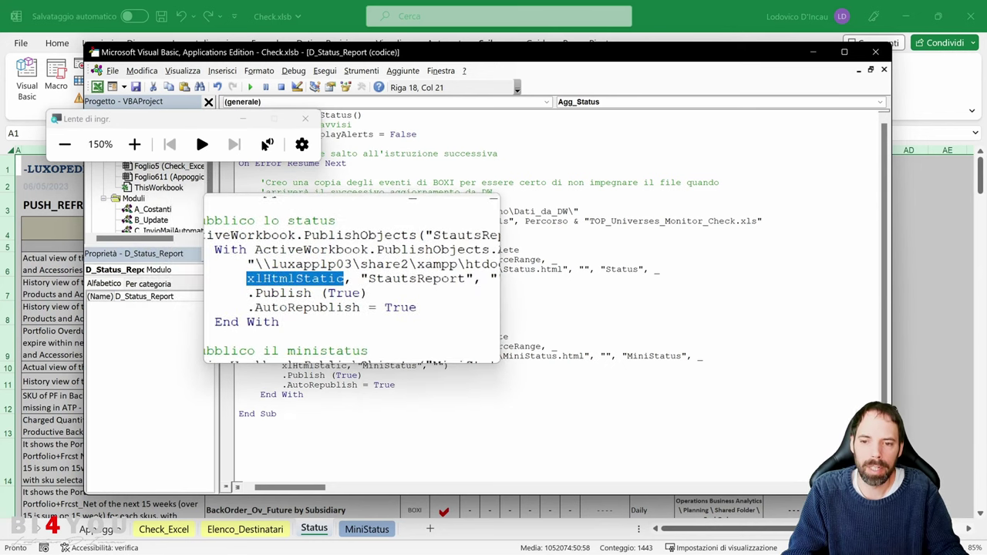
{"action": "double_click", "coordinate": [376, 281]}
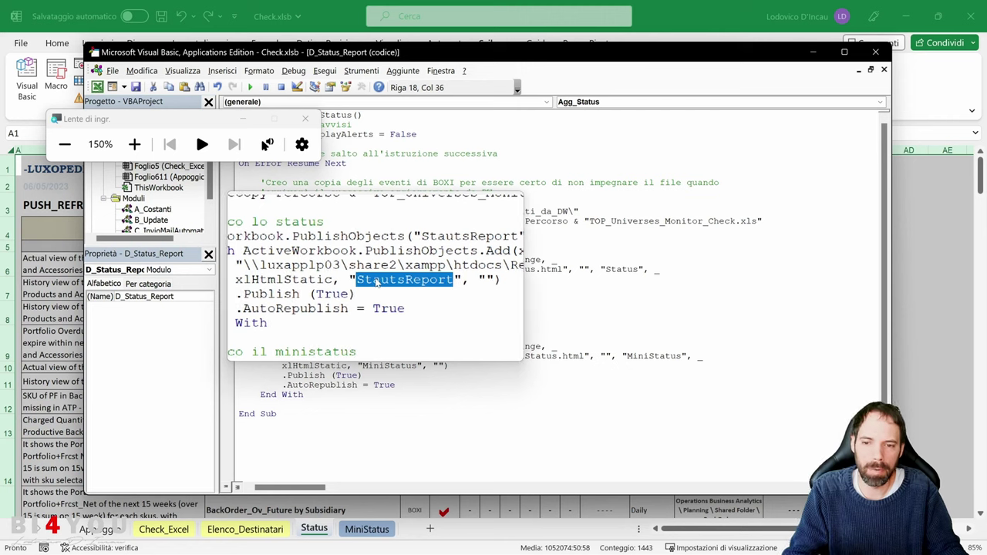
{"action": "type", "text": "Status"}
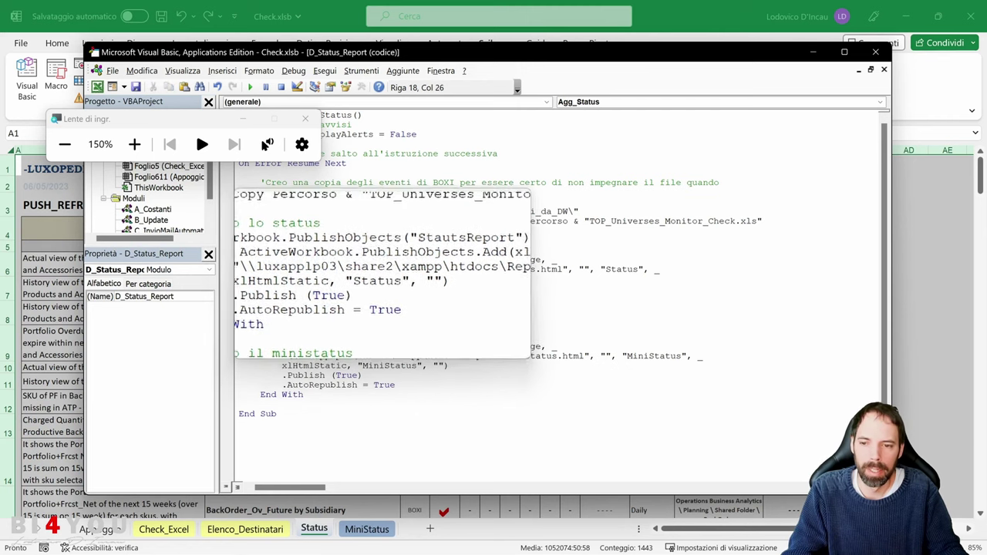
{"action": "left_click", "coordinate": [412, 279]}
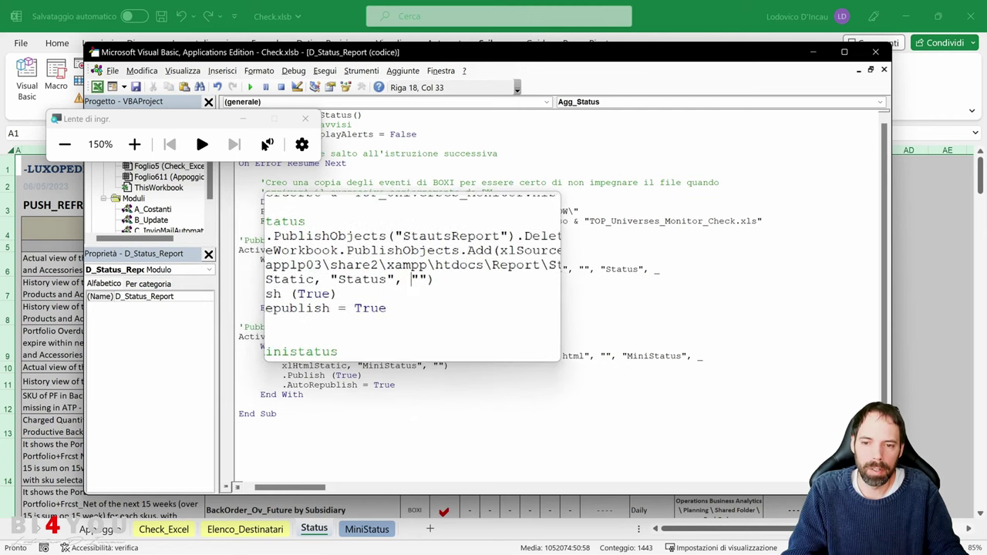
{"action": "key", "text": "super+Escape"}
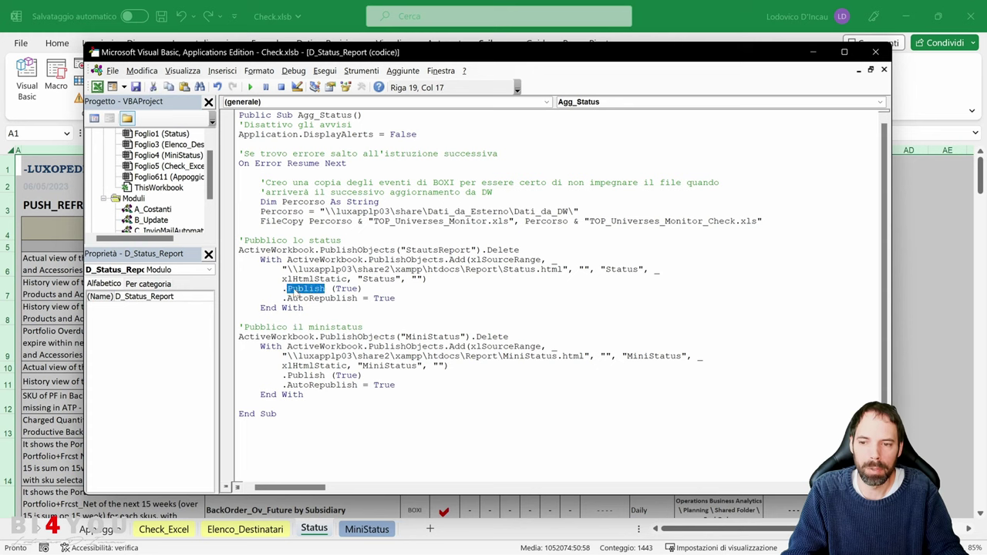
- Check the status block's .Publish (True) and .AutoRepublish = True lines through its End With
{"action": "left_click_drag", "start_coordinate": [287, 259], "coordinate": [395, 297]}
{"action": "left_click", "coordinate": [240, 317]}
{"action": "left_click", "coordinate": [394, 297]}
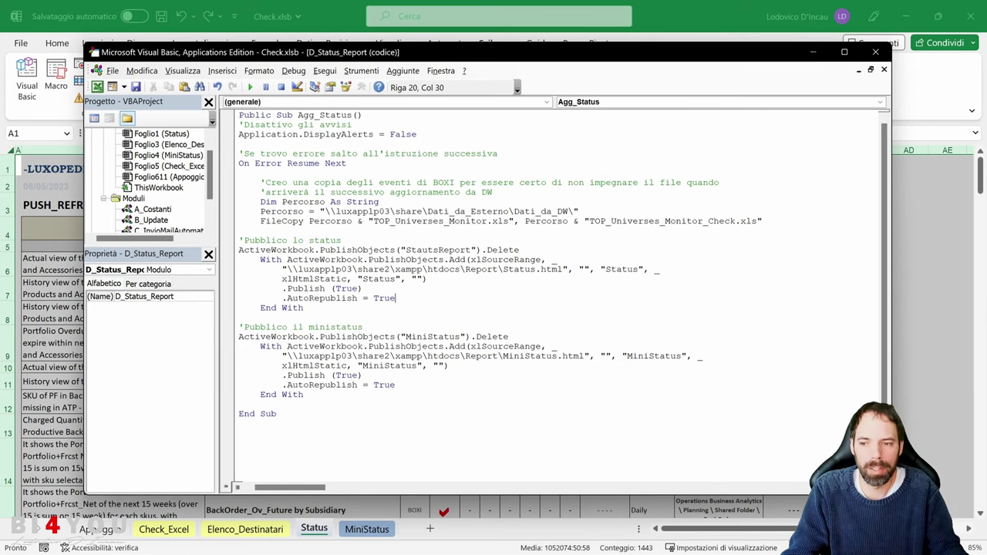
{"action": "left_click_drag", "start_coordinate": [304, 308], "coordinate": [255, 308]}
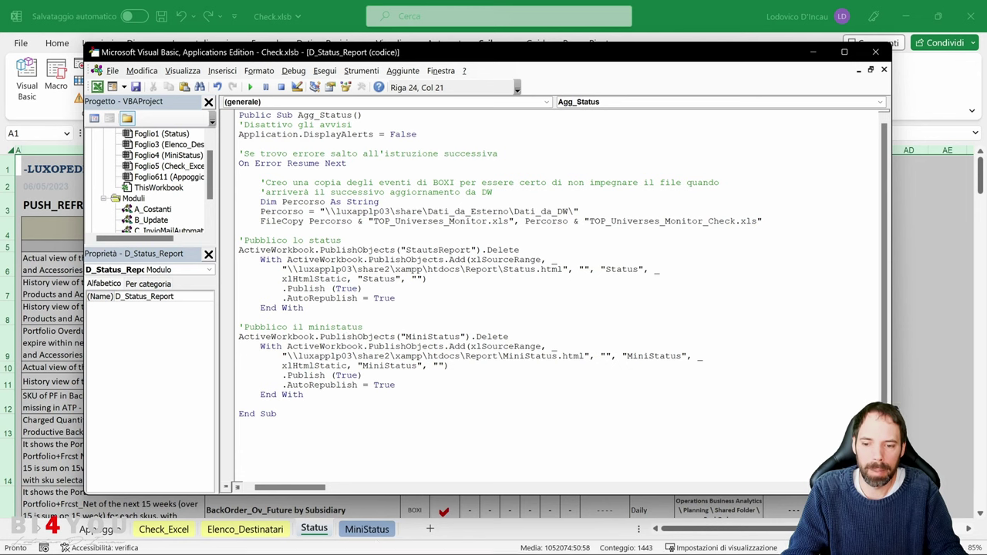
{"action": "left_click_drag", "start_coordinate": [239, 337], "coordinate": [303, 395]}
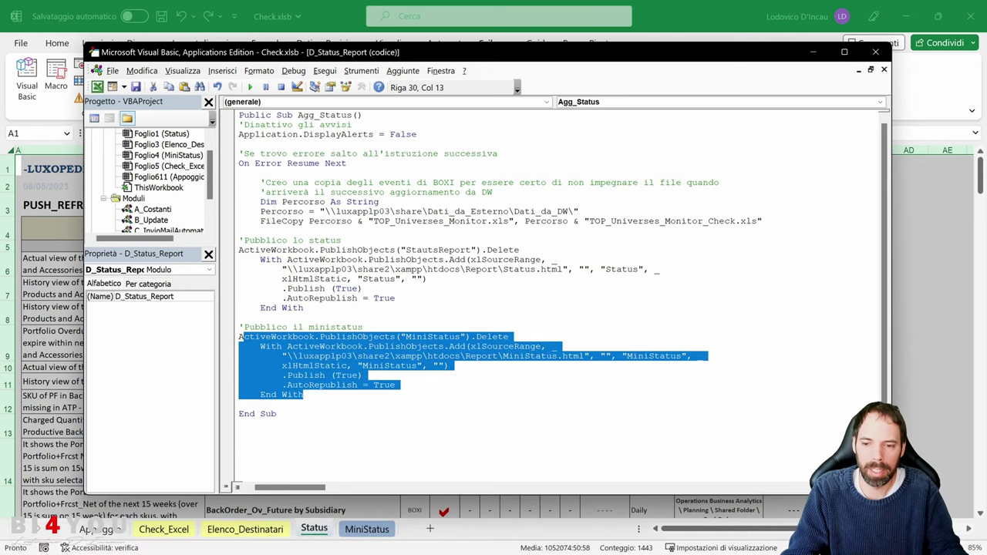
{"action": "left_click", "coordinate": [277, 413]}
{"action": "left_click", "coordinate": [304, 395]}
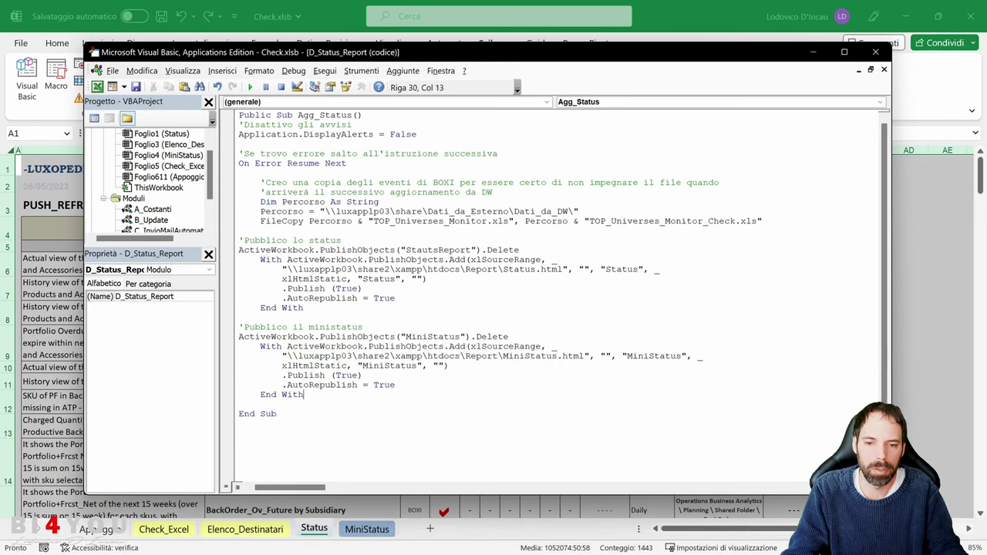
{"action": "double_click", "coordinate": [529, 355]}
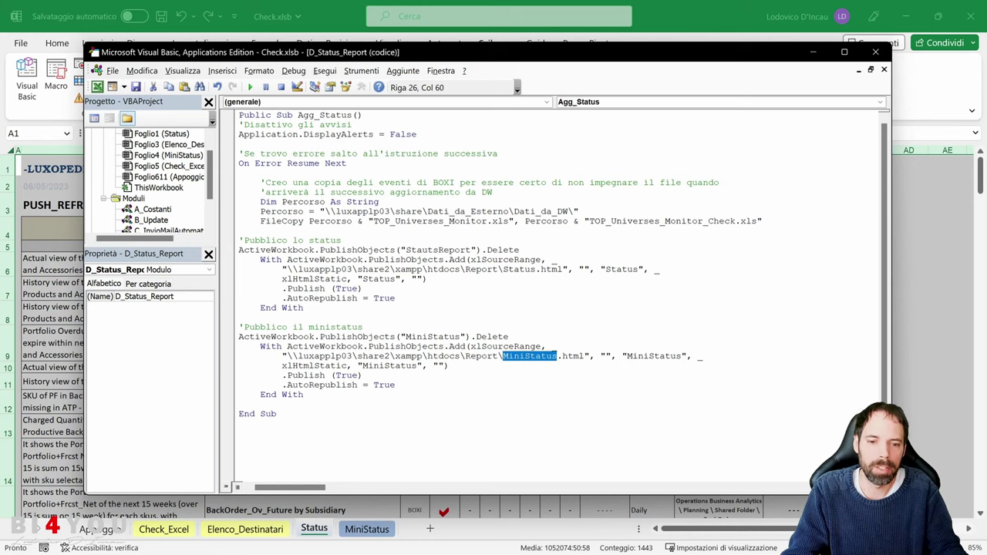
{"action": "double_click", "coordinate": [654, 355]}
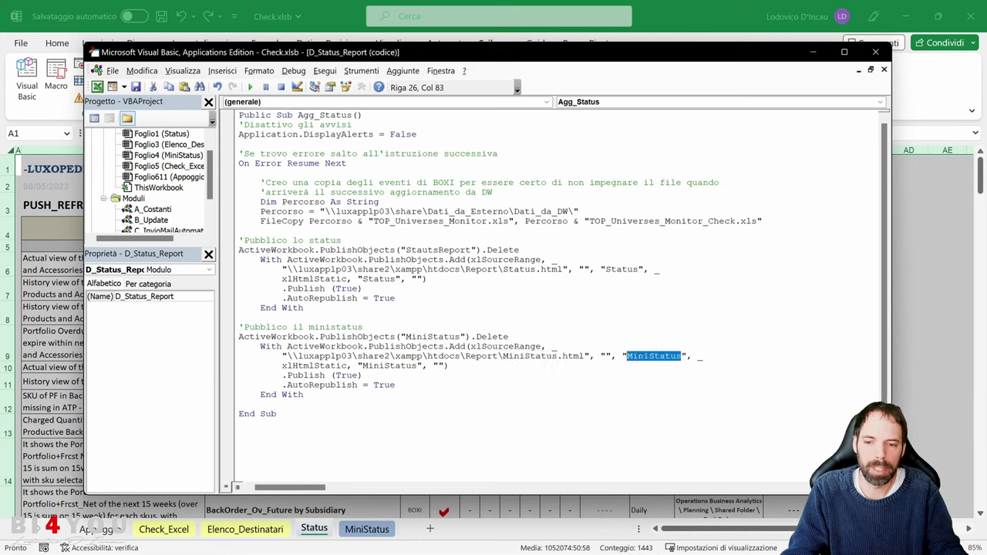
{"action": "double_click", "coordinate": [389, 365]}
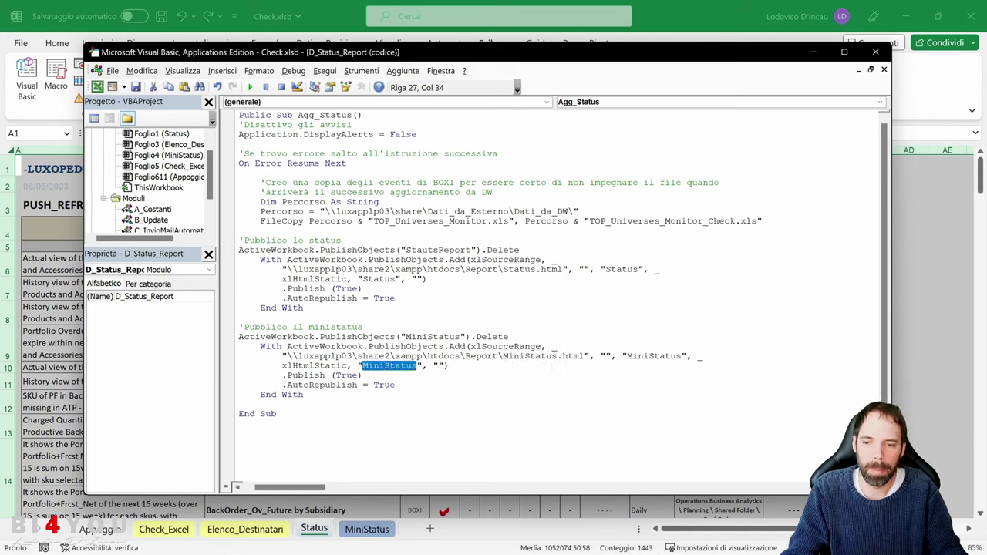
{"action": "left_click_drag", "start_coordinate": [261, 376], "coordinate": [390, 385]}
{"action": "left_click", "coordinate": [304, 394]}
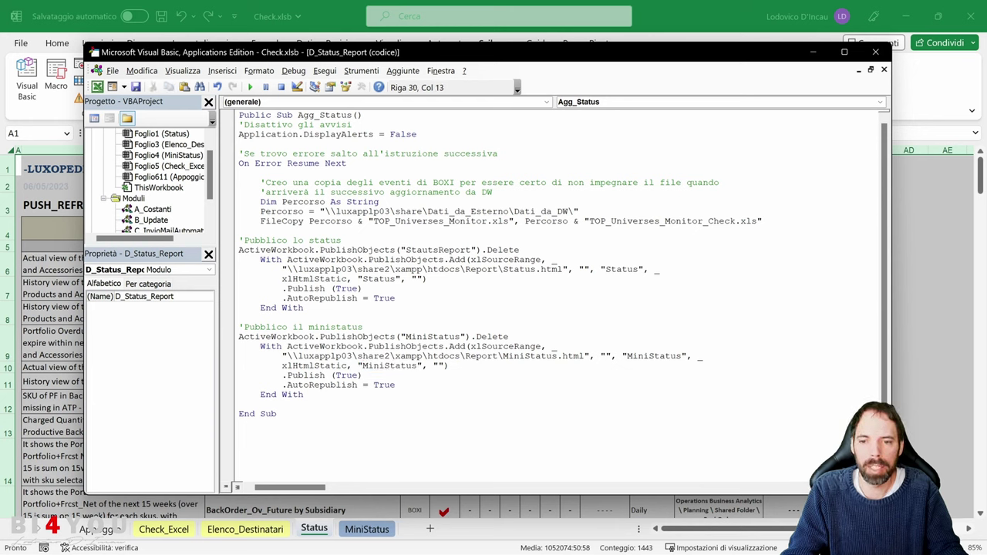
{"action": "key", "text": "Up"}
{"action": "key", "text": "Up"}
{"action": "key", "text": "Up"}
{"action": "key", "text": "Up"}
{"action": "key", "text": "Up"}
{"action": "key", "text": "Up"}
{"action": "key", "text": "Up"}
{"action": "key", "text": "Up"}
{"action": "key", "text": "Up"}
{"action": "key", "text": "Up"}
{"action": "key", "text": "End"}
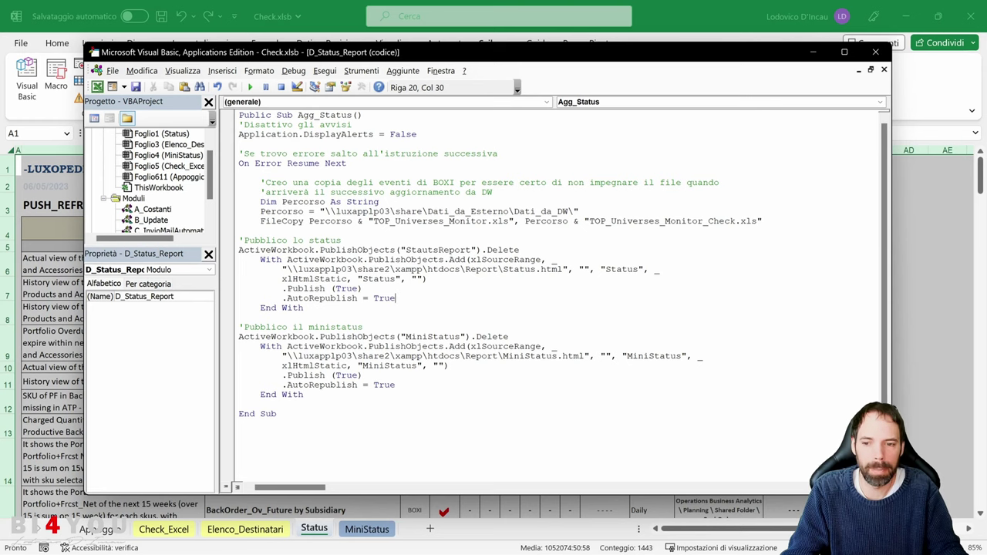
{"action": "key", "text": "Down"}
{"action": "key", "text": "shift+Up"}
{"action": "key", "text": "shift+Up"}
{"action": "key", "text": "shift+Up"}
{"action": "key", "text": "shift+Up"}
{"action": "key", "text": "shift+Up"}
{"action": "key", "text": "shift+Up"}
{"action": "key", "text": "shift+Home"}
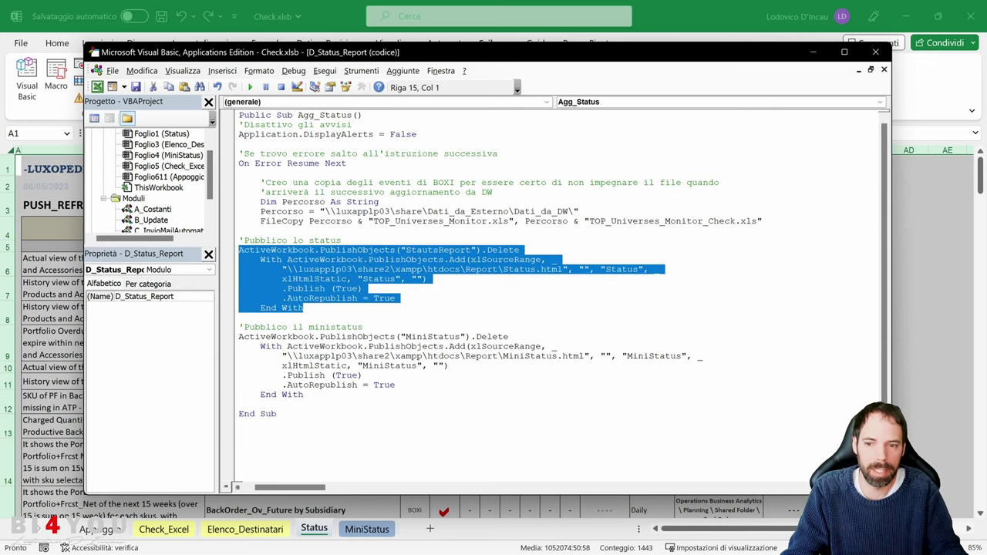
{"action": "key", "text": "Right"}
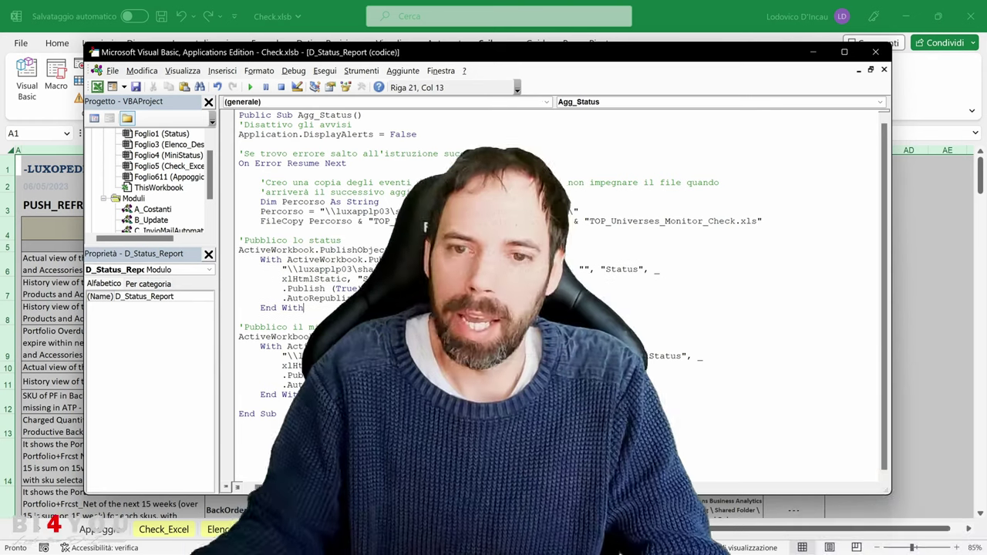